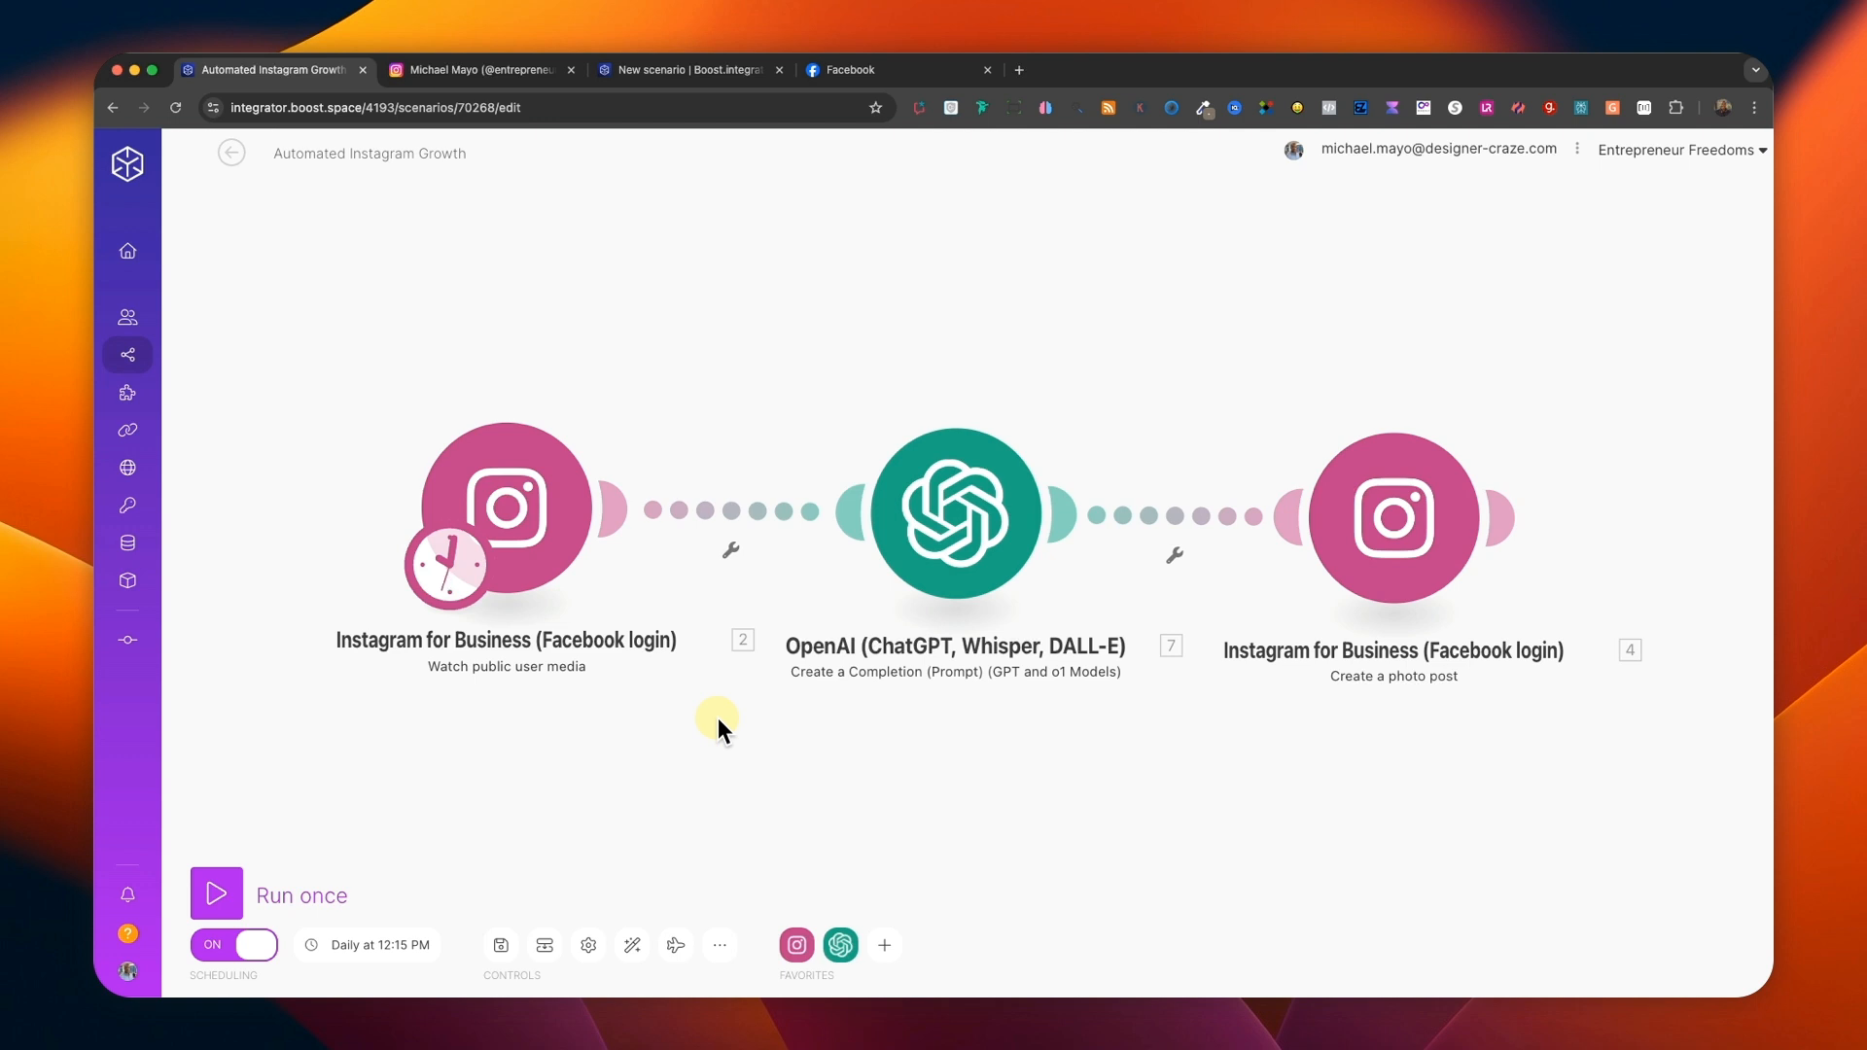
Examine the quote post's image, caption and hashtags on Instagram, and return to the existing Automated Instagram Growth scenario.
left_click(486, 74)
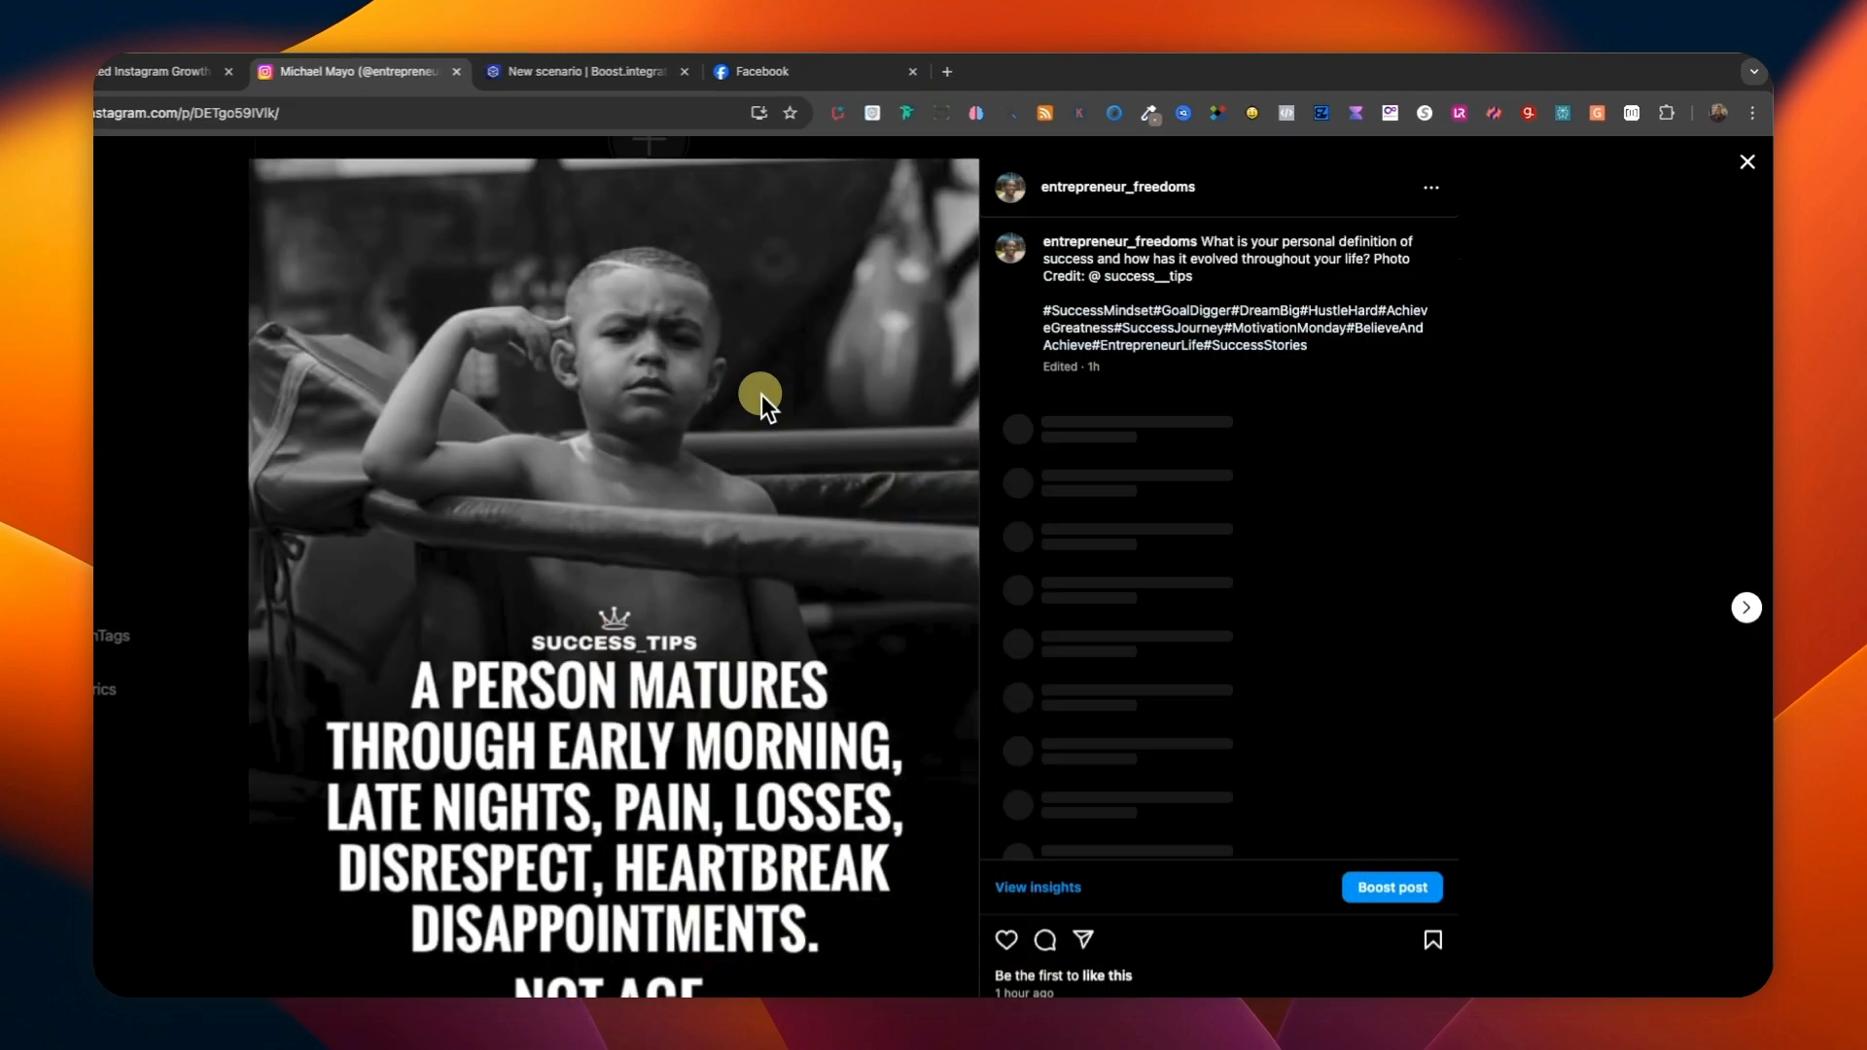
left_click(831, 374)
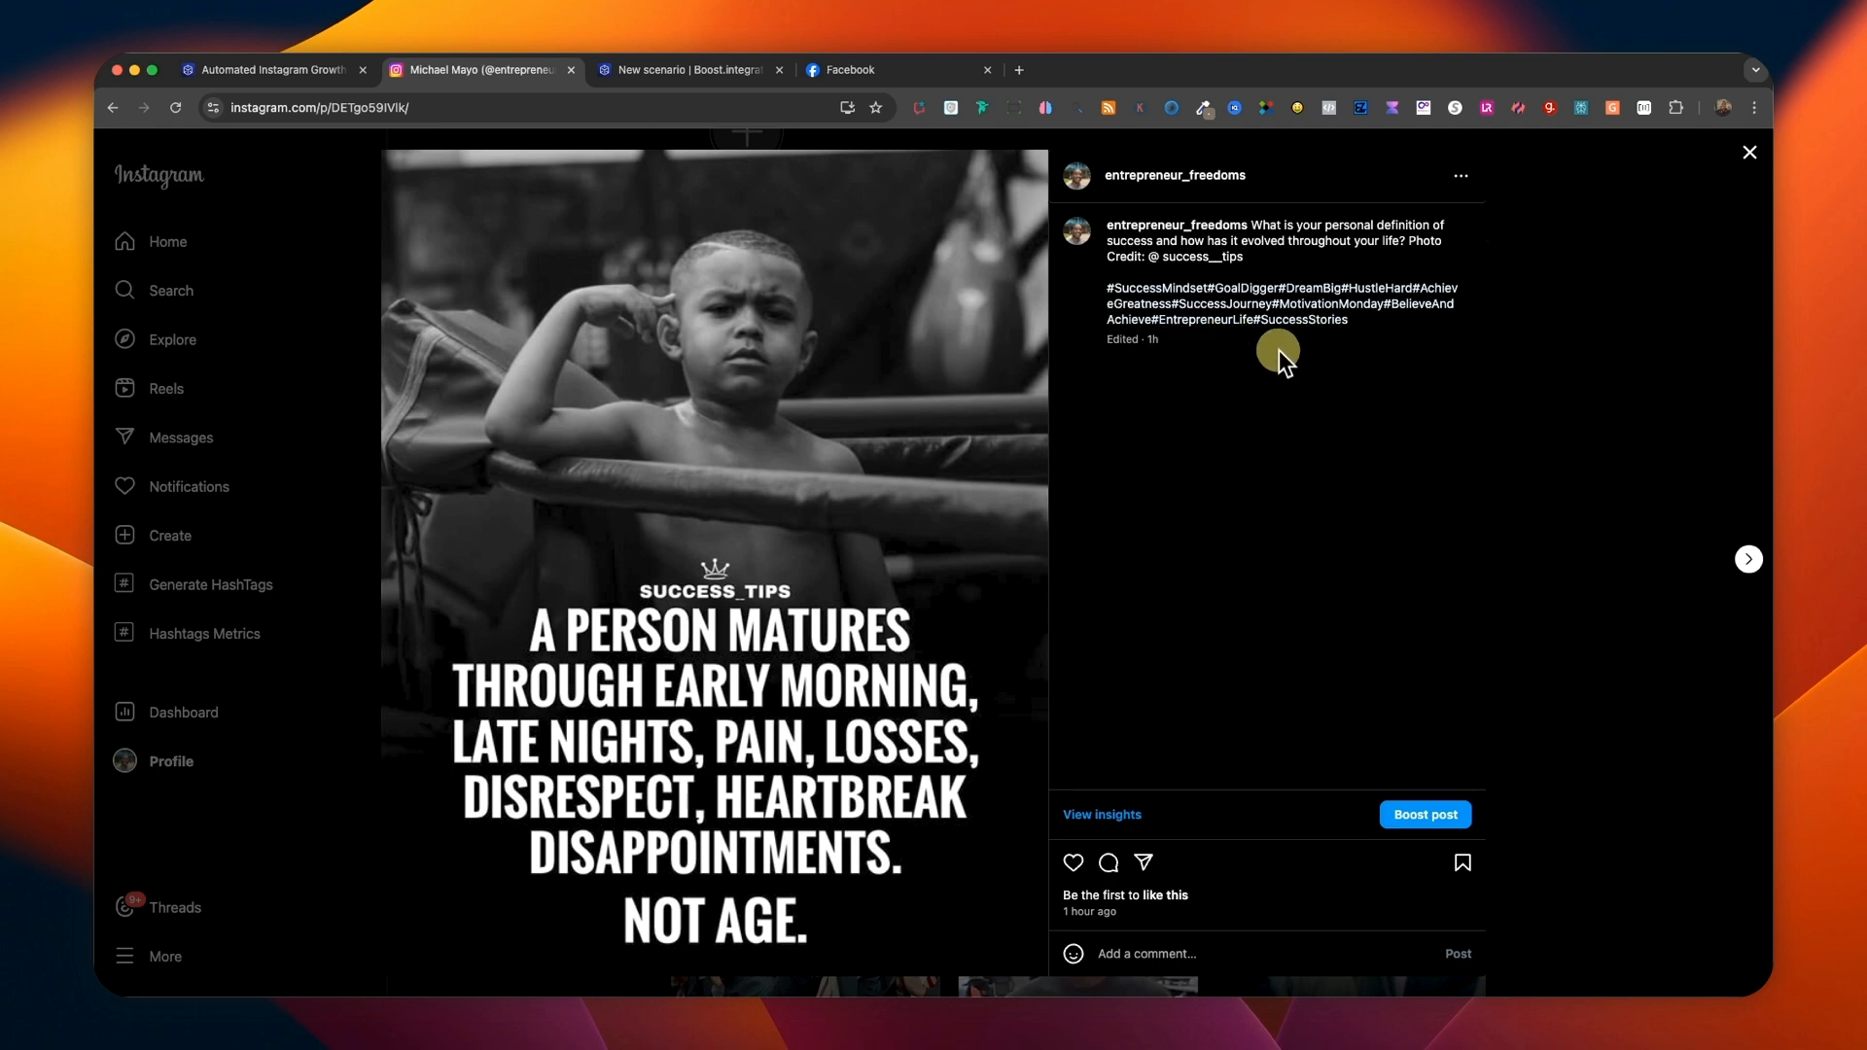
left_click(318, 72)
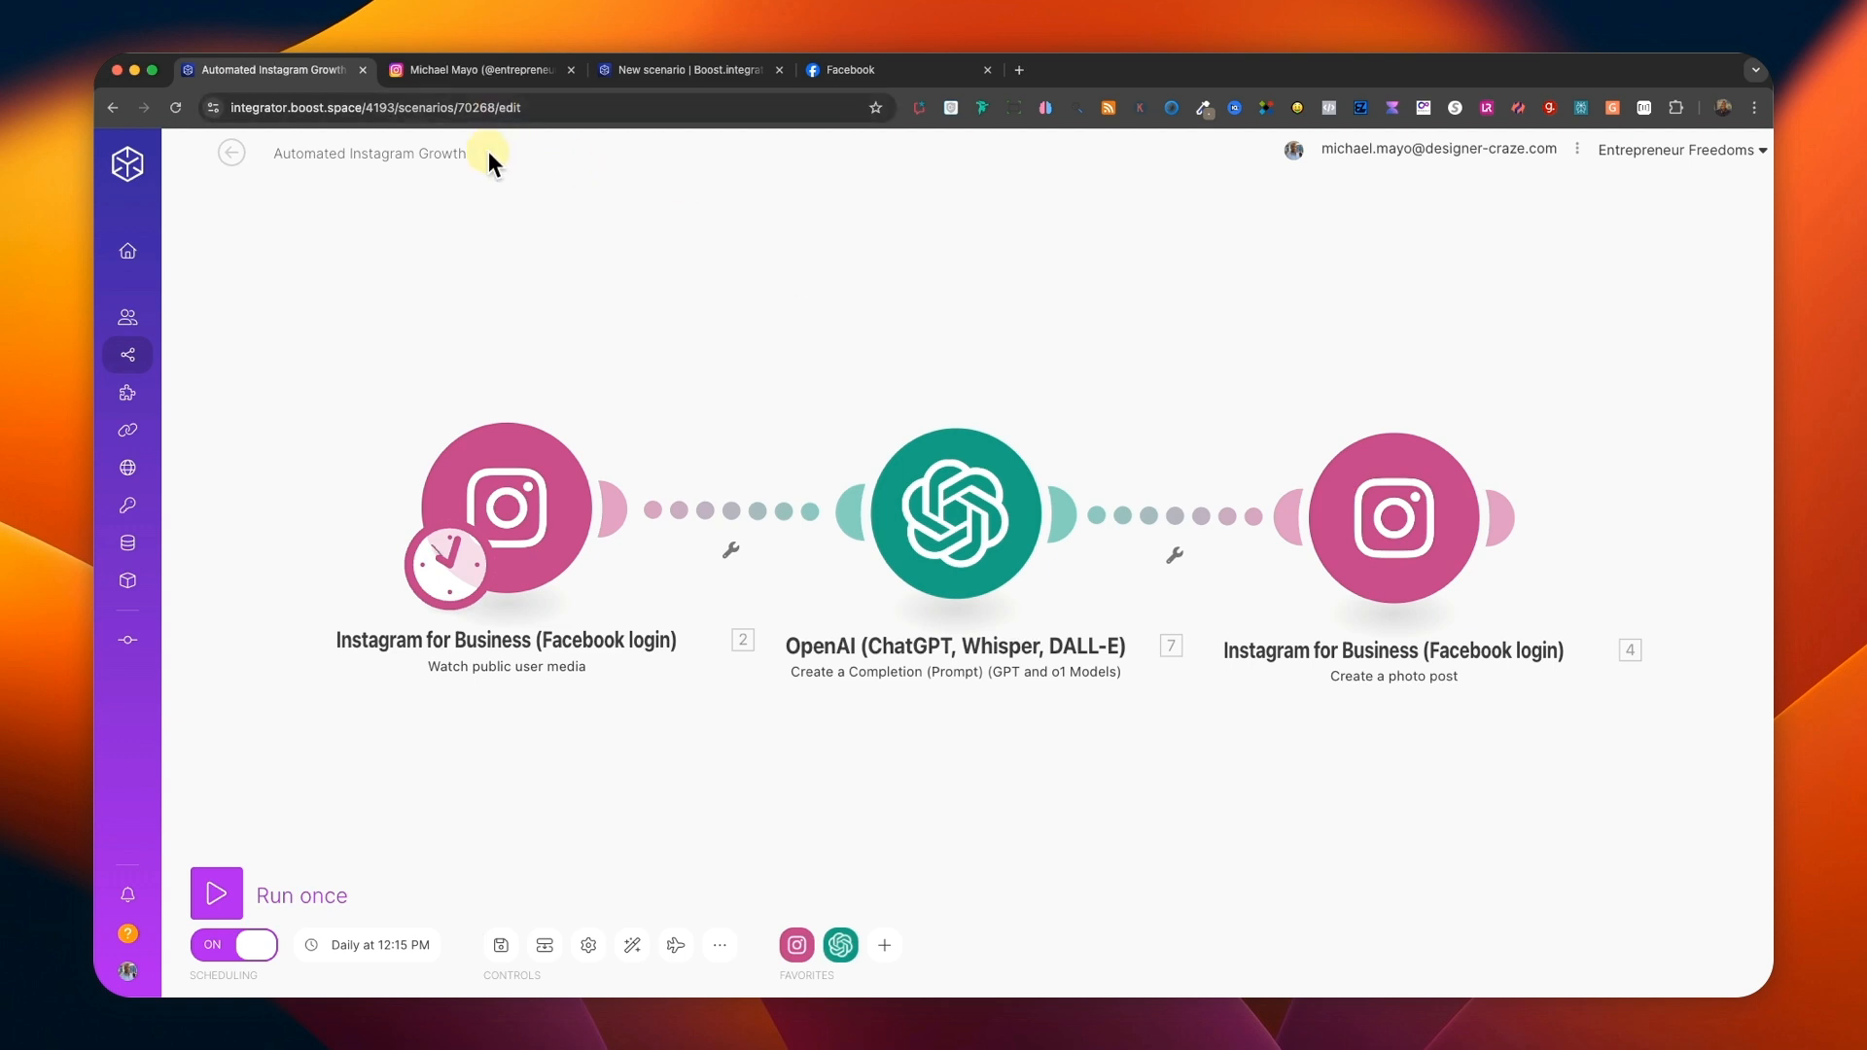
Switch to the new scenario and add the Instagram for Business (Facebook login) Watch public user media trigger.
left_click(642, 72)
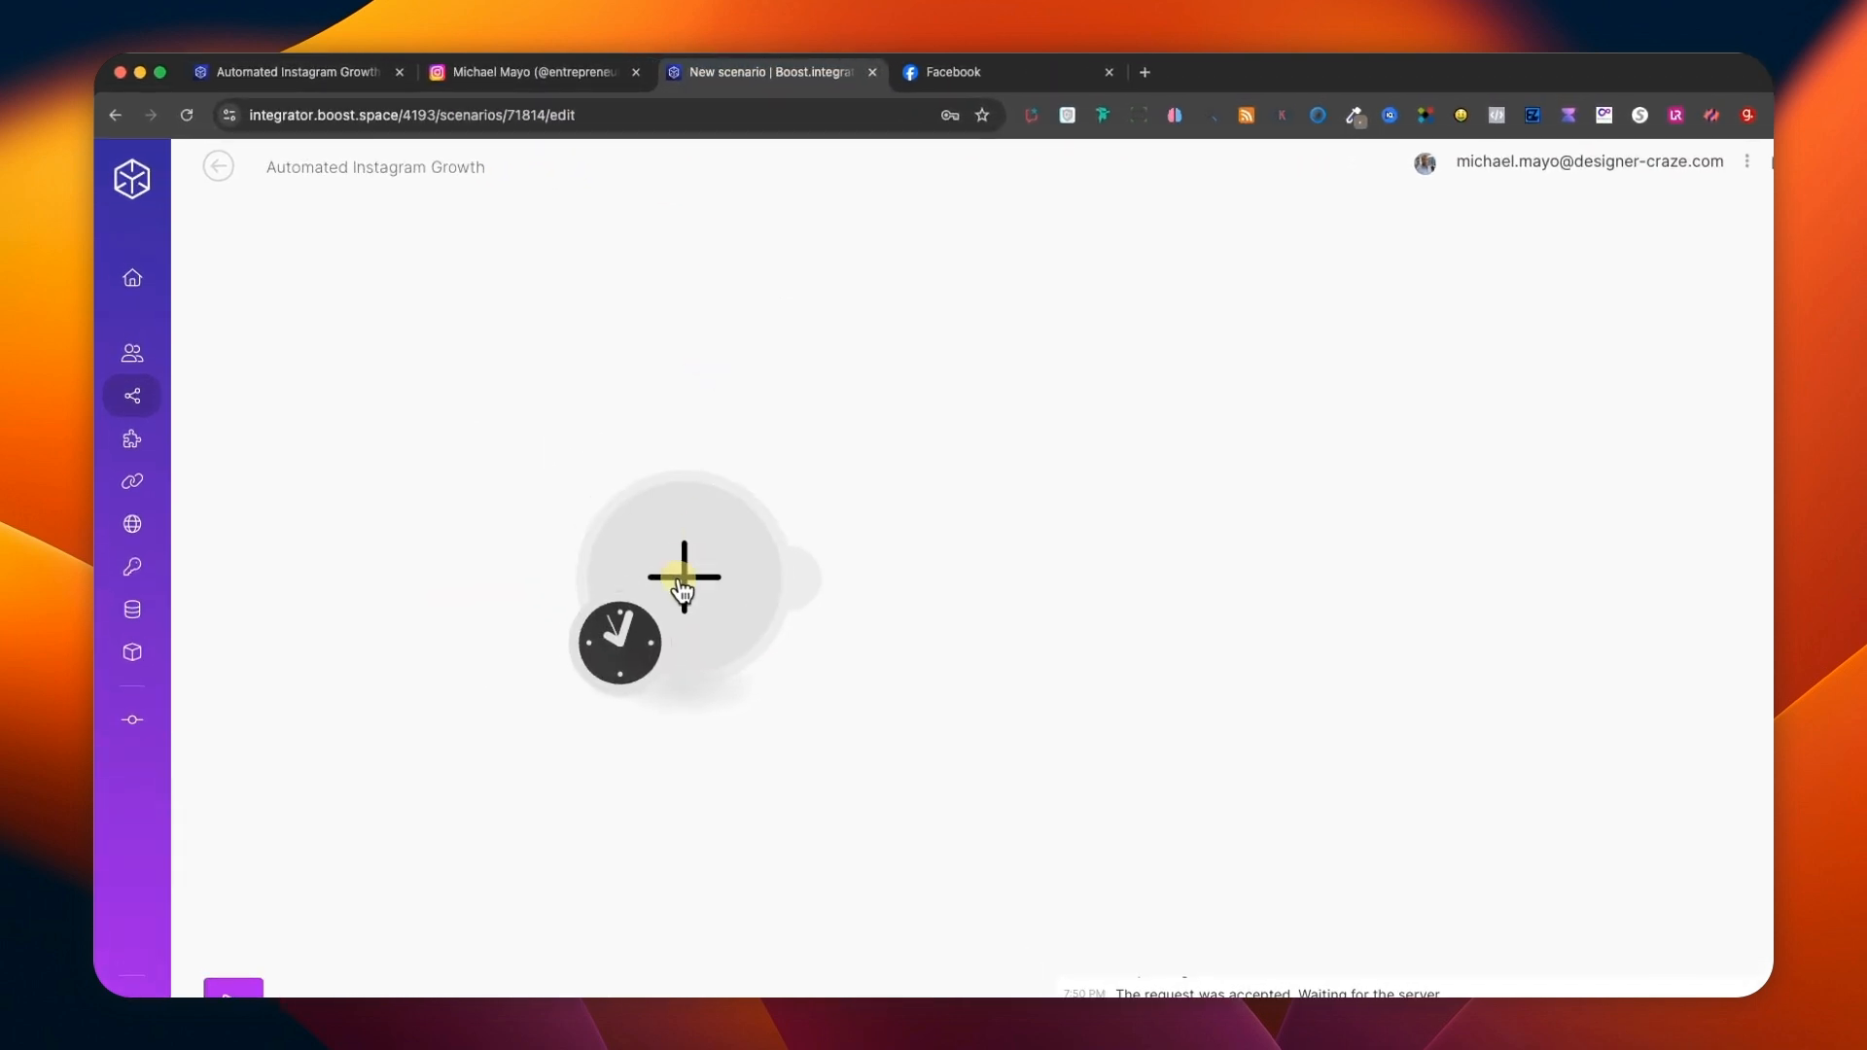
left_click(684, 583)
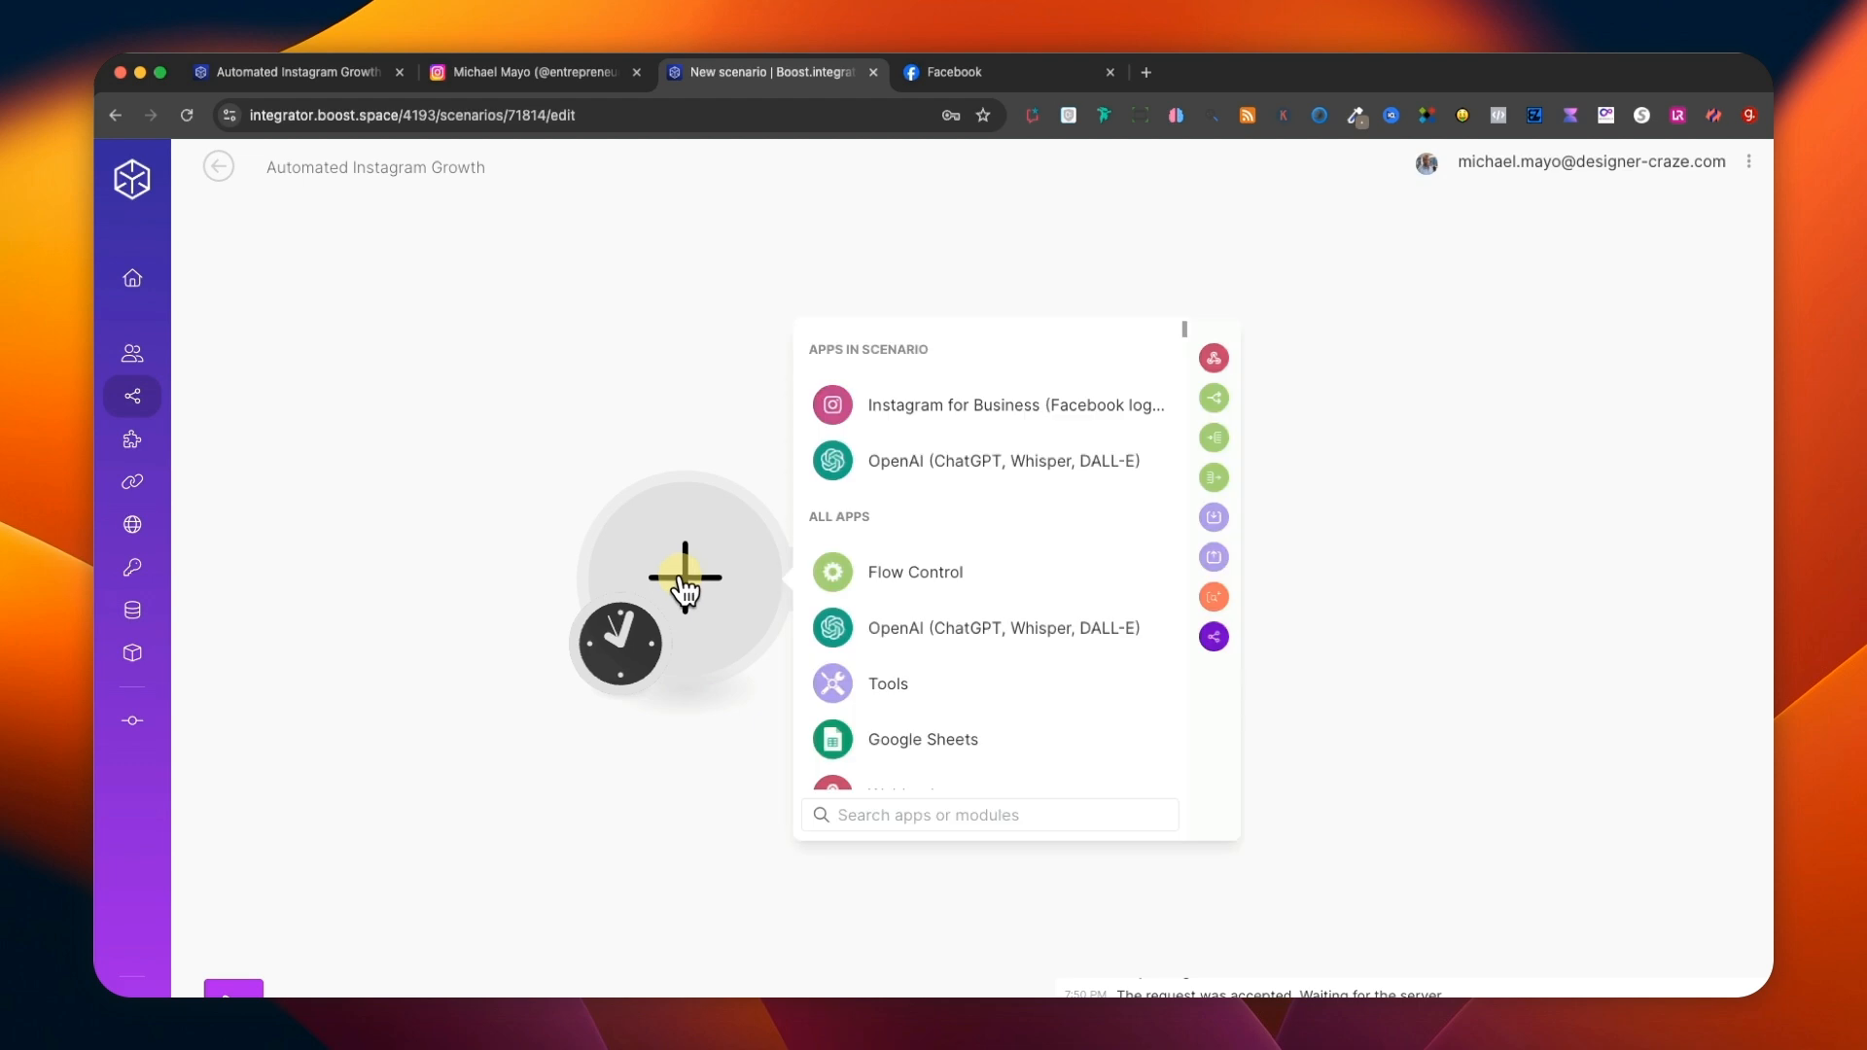
left_click(887, 428)
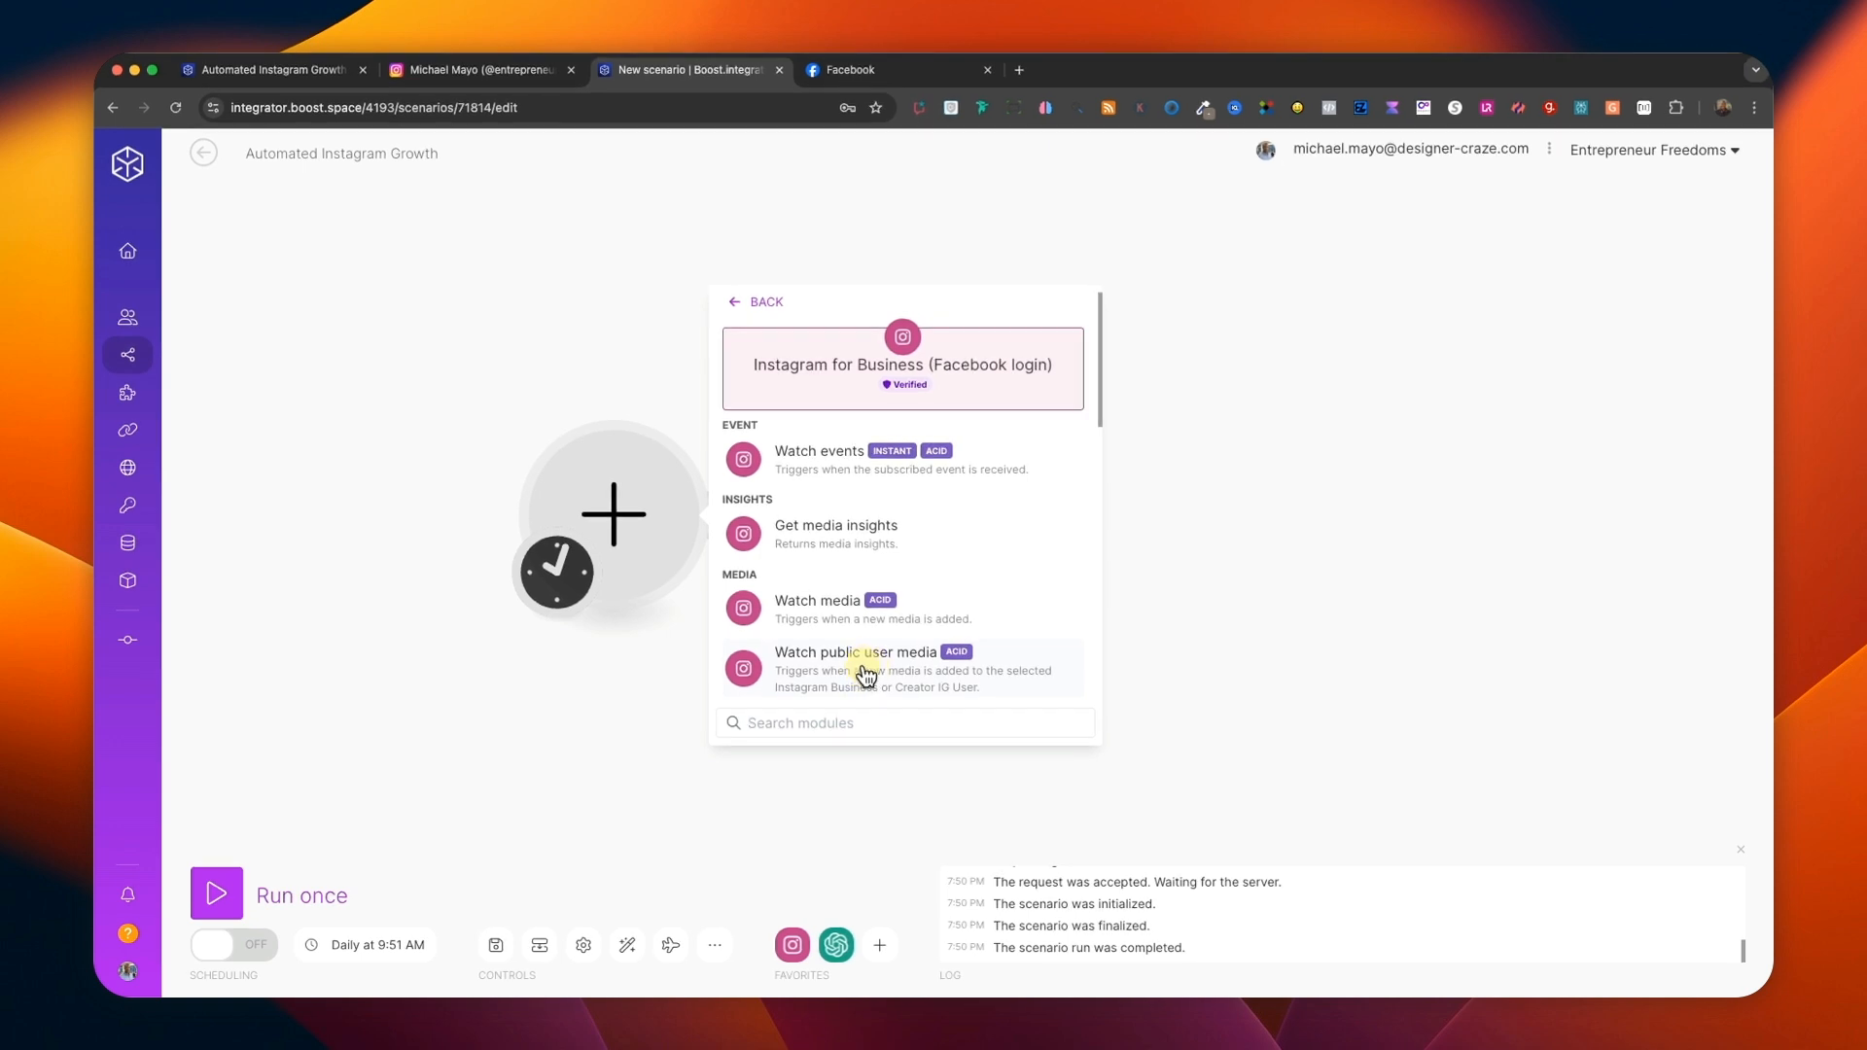
left_click(865, 671)
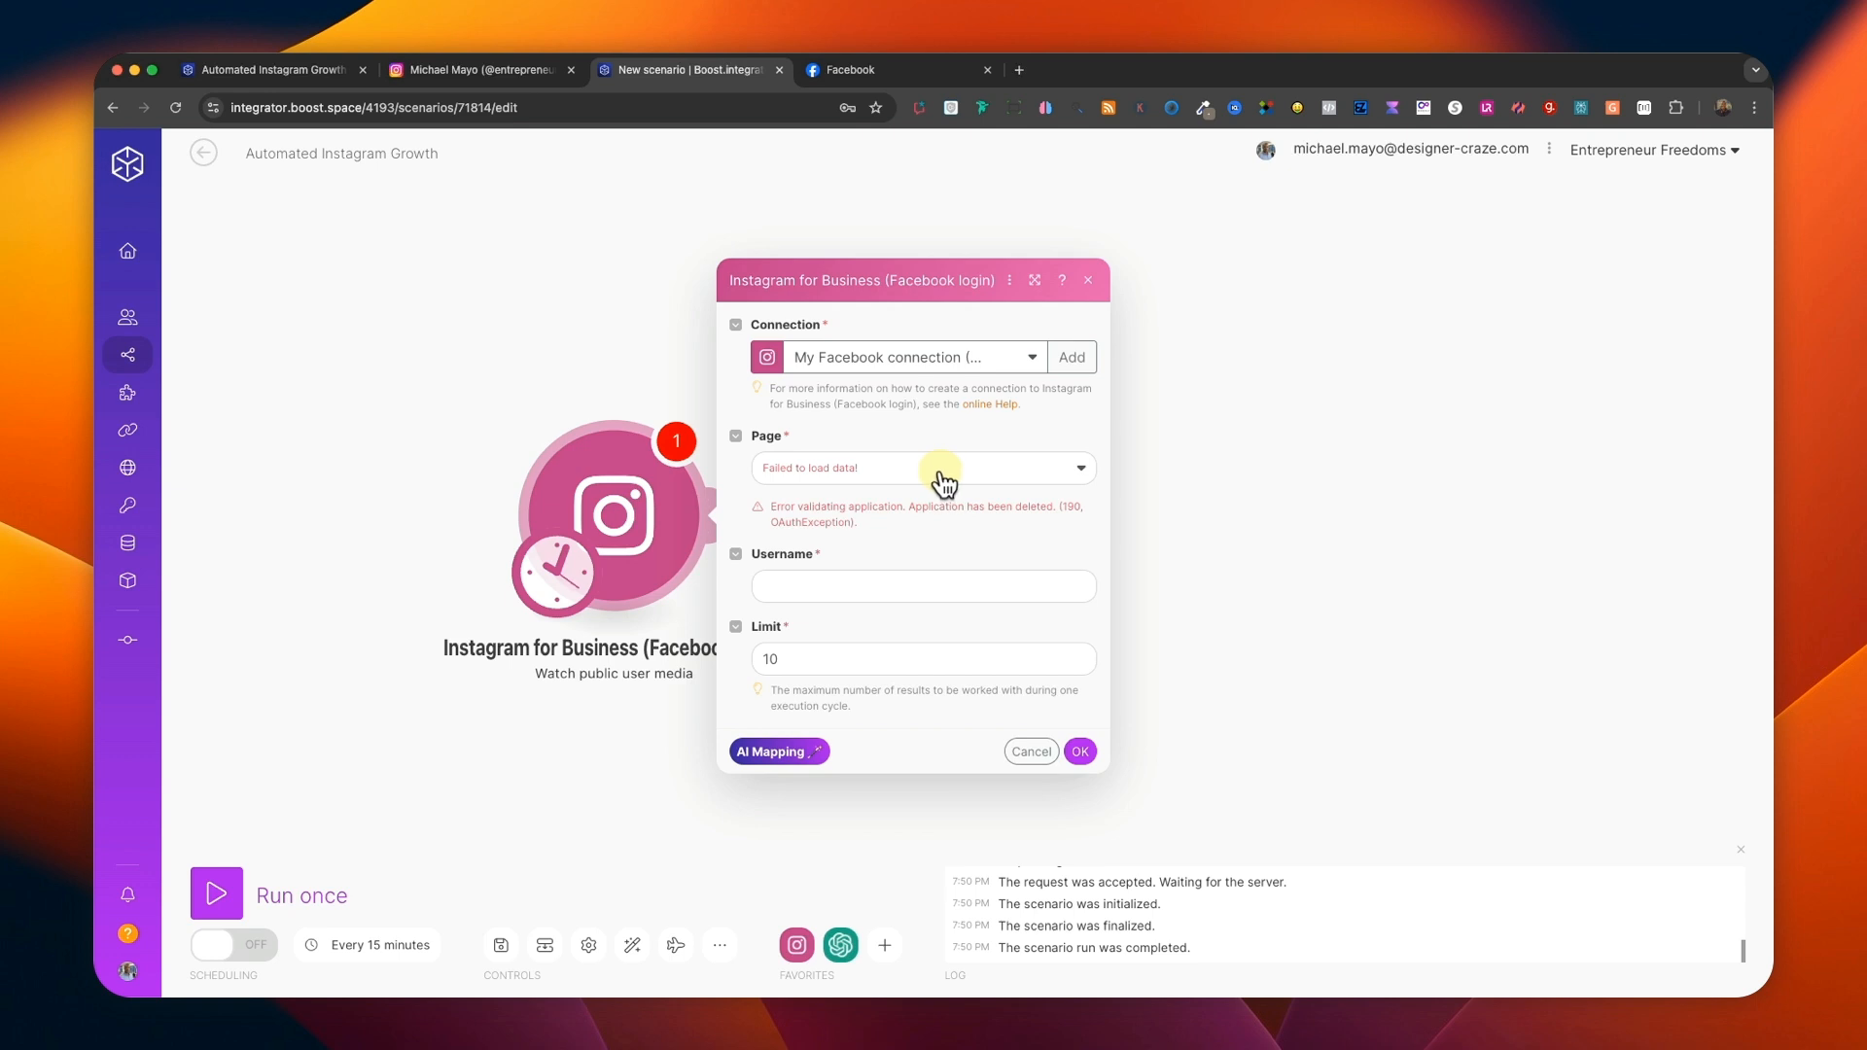
Create a connection for the Instagram trigger with advanced settings shown, entering the client ID and client secret, and save it.
left_click(1070, 358)
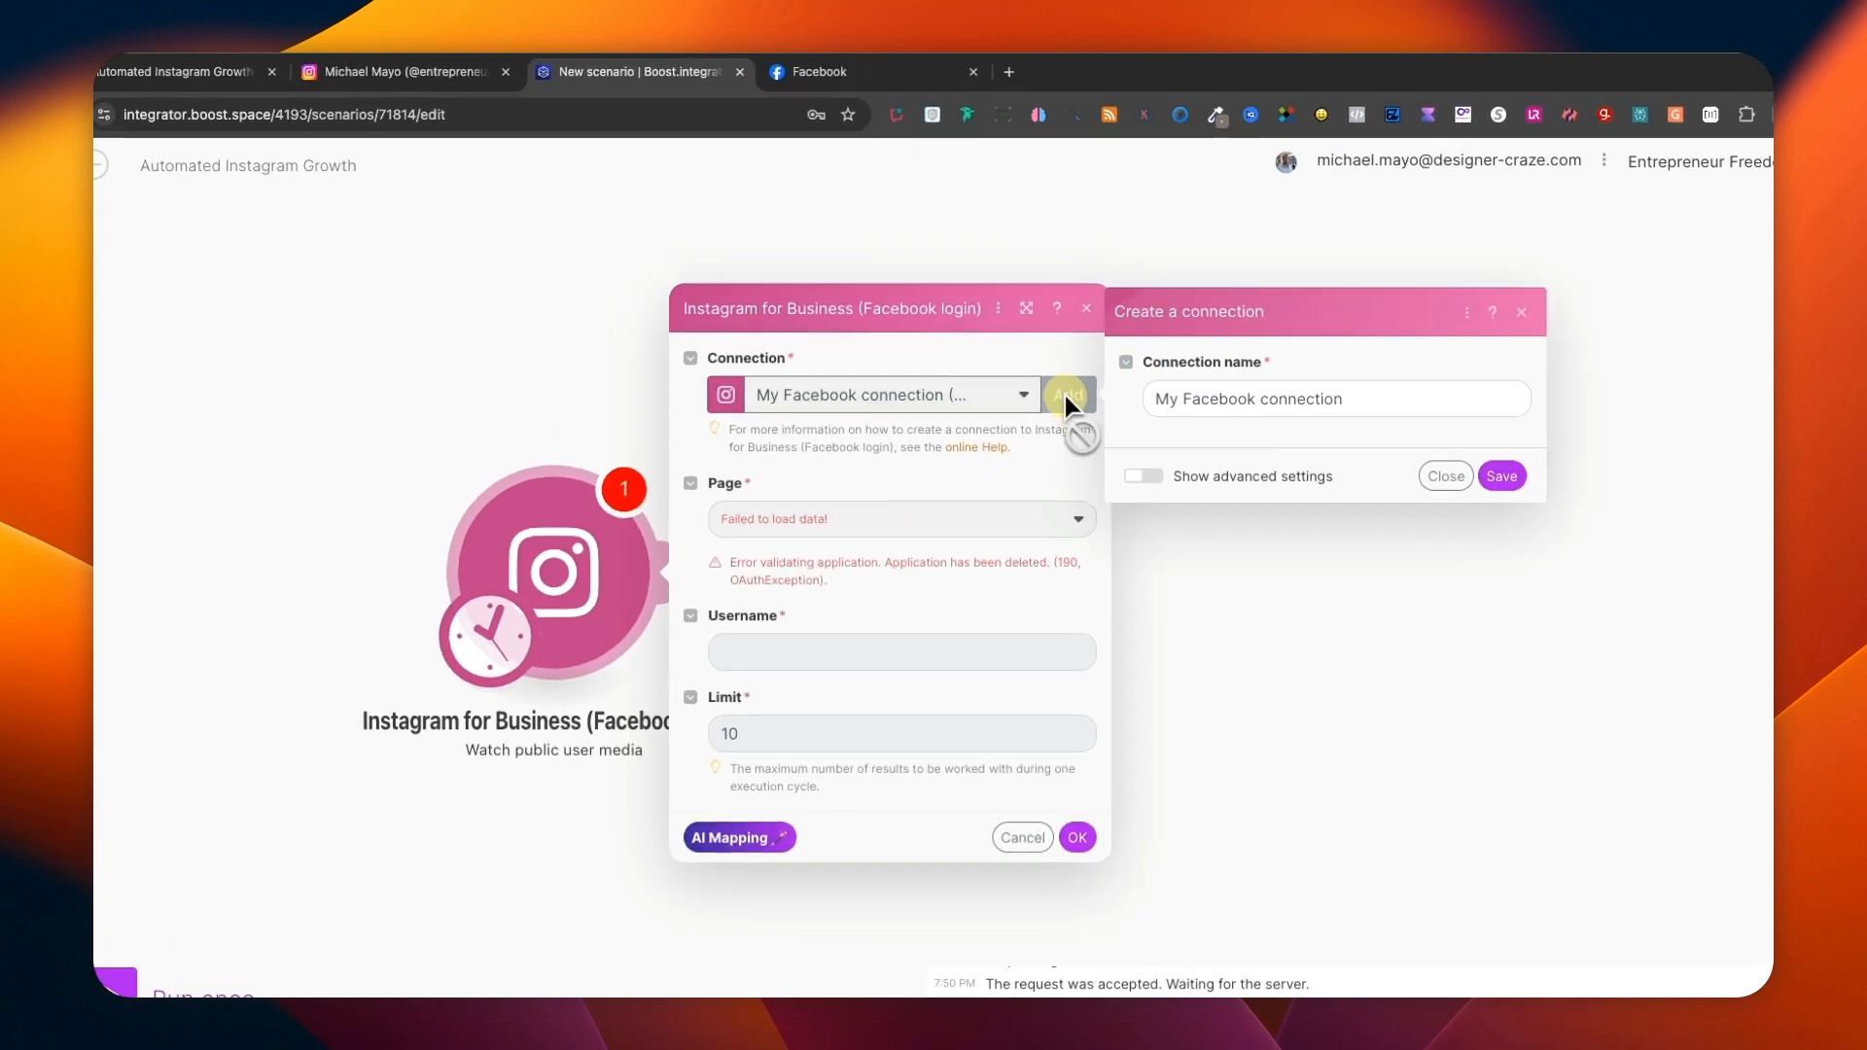
left_click(1142, 476)
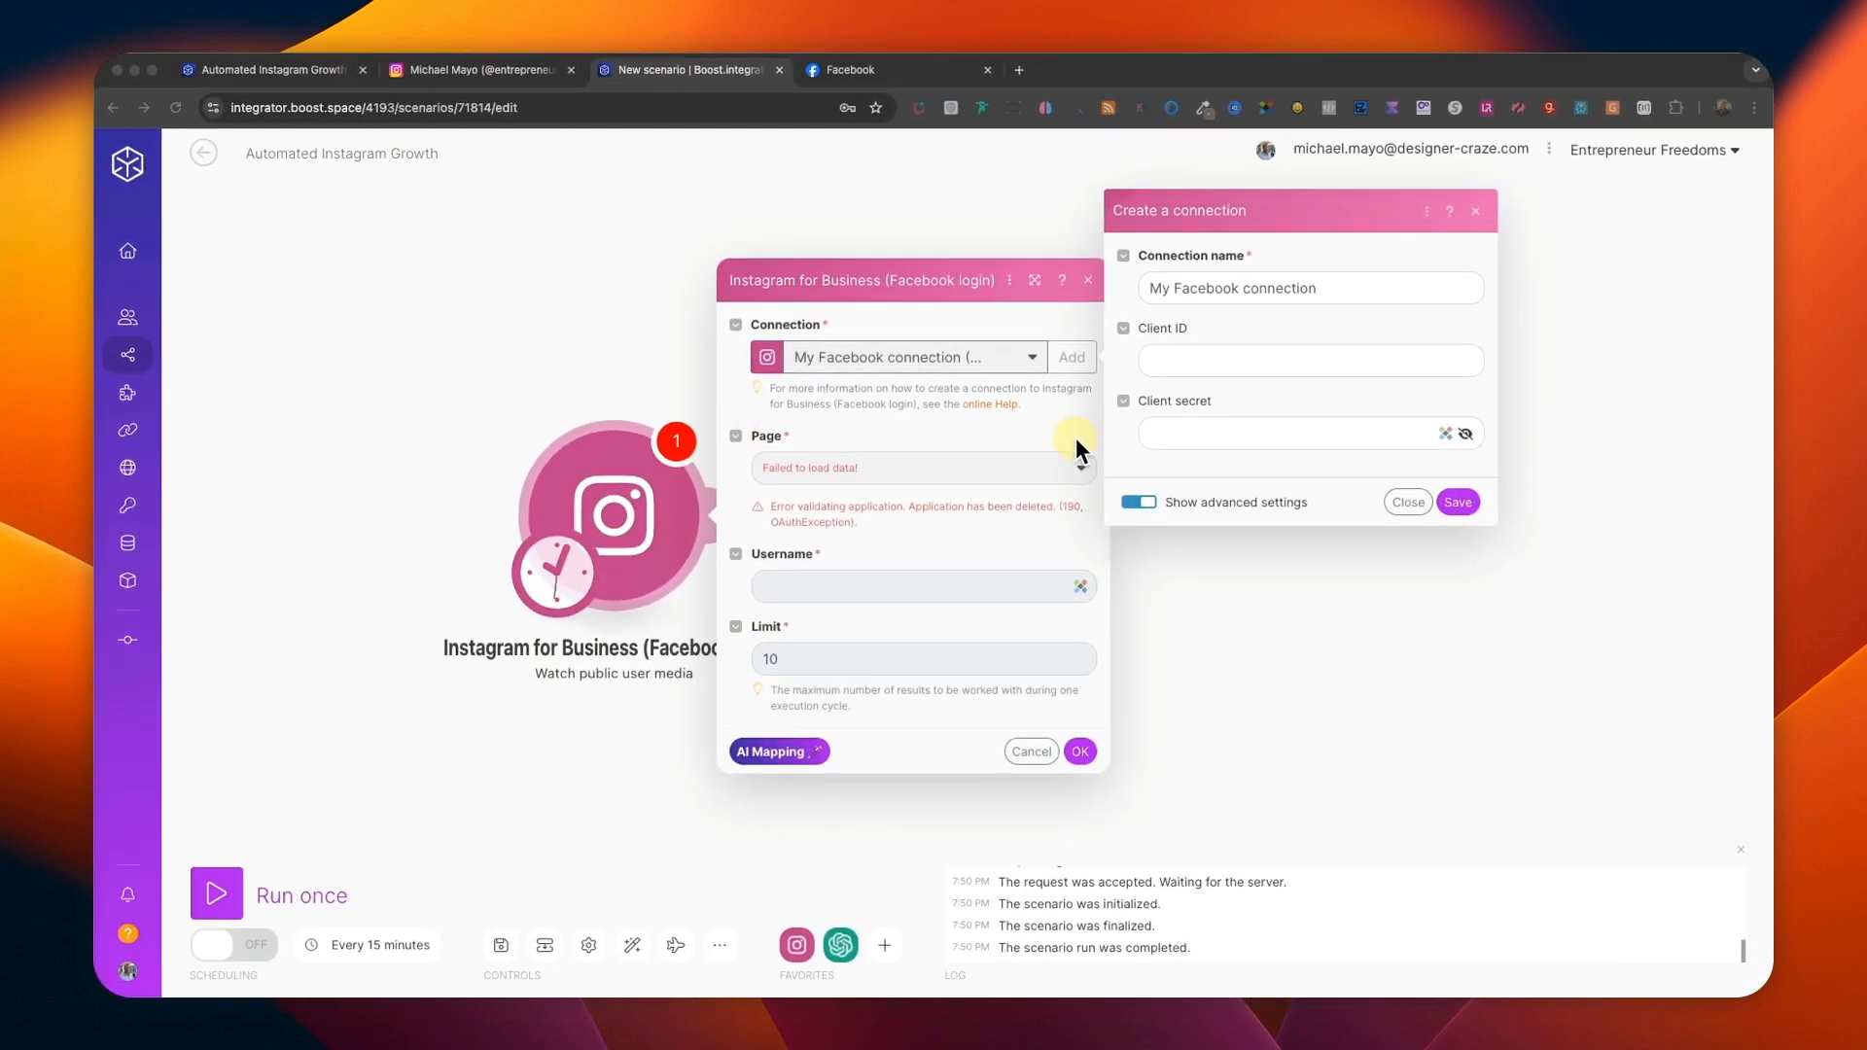
left_click(1157, 362)
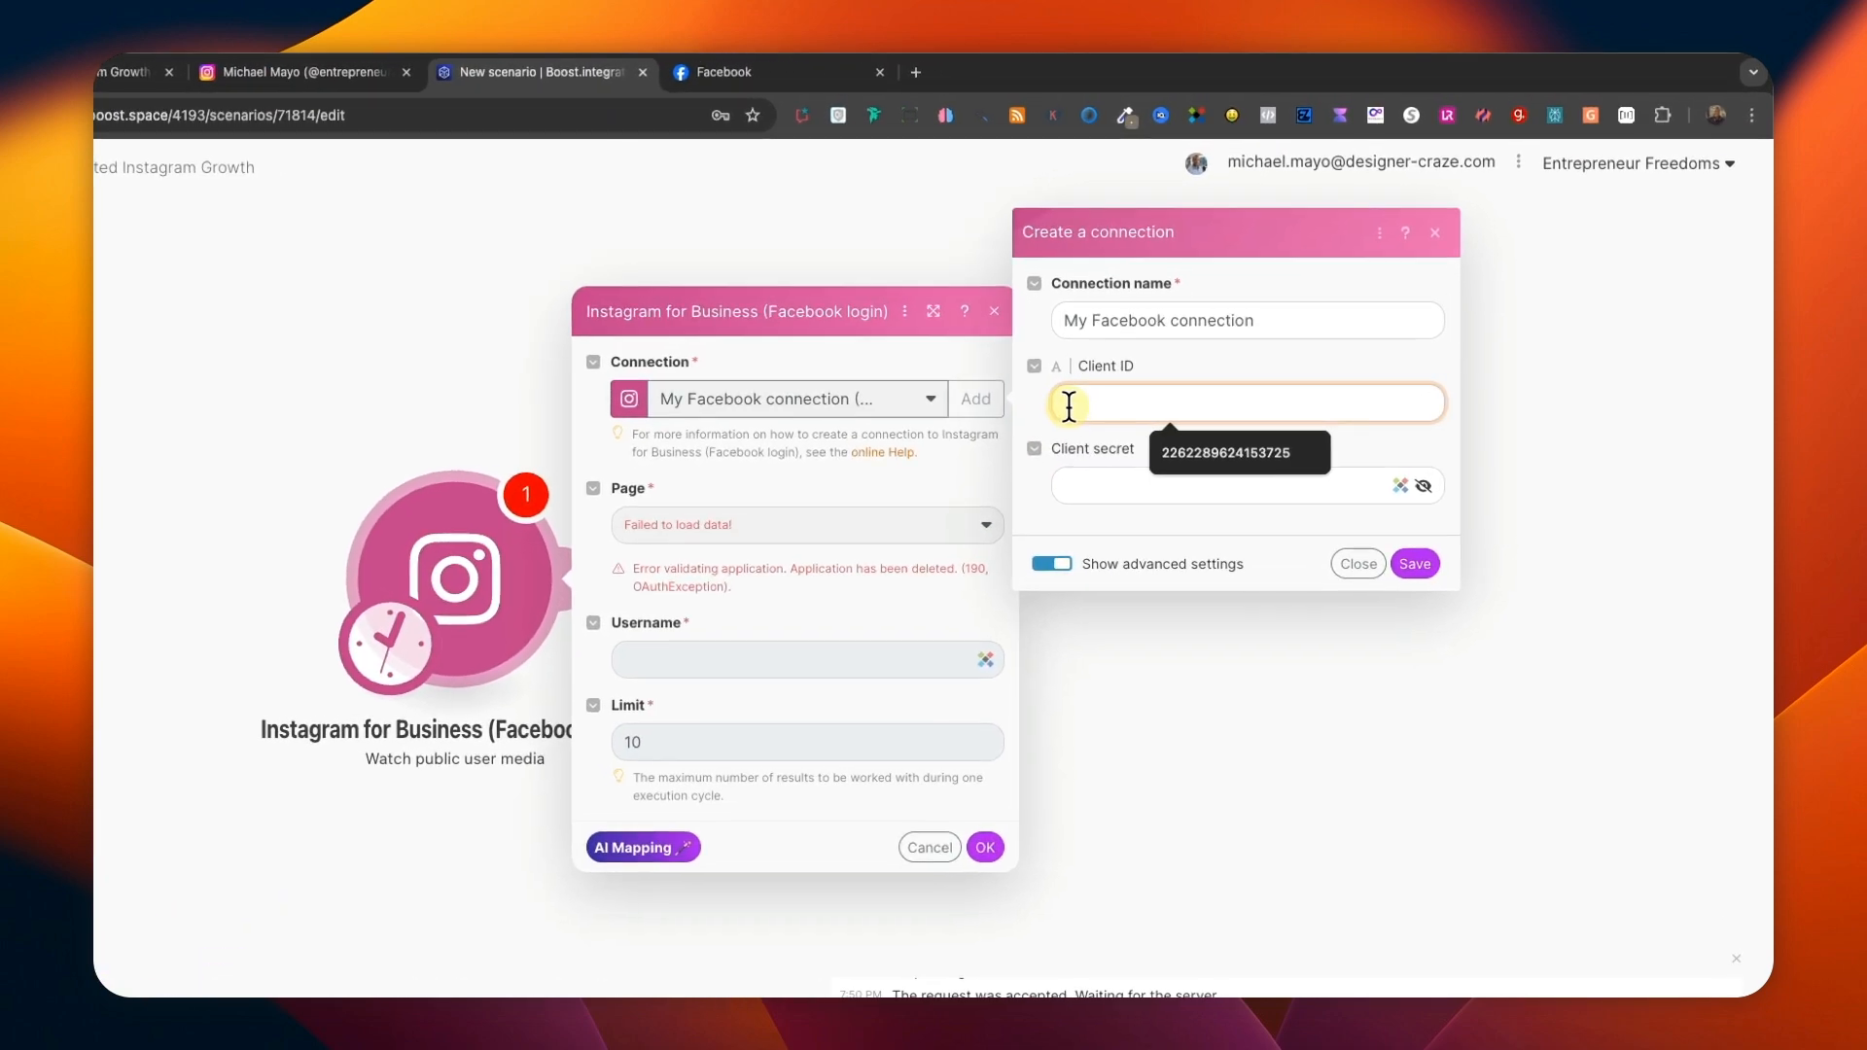
left_click(1215, 457)
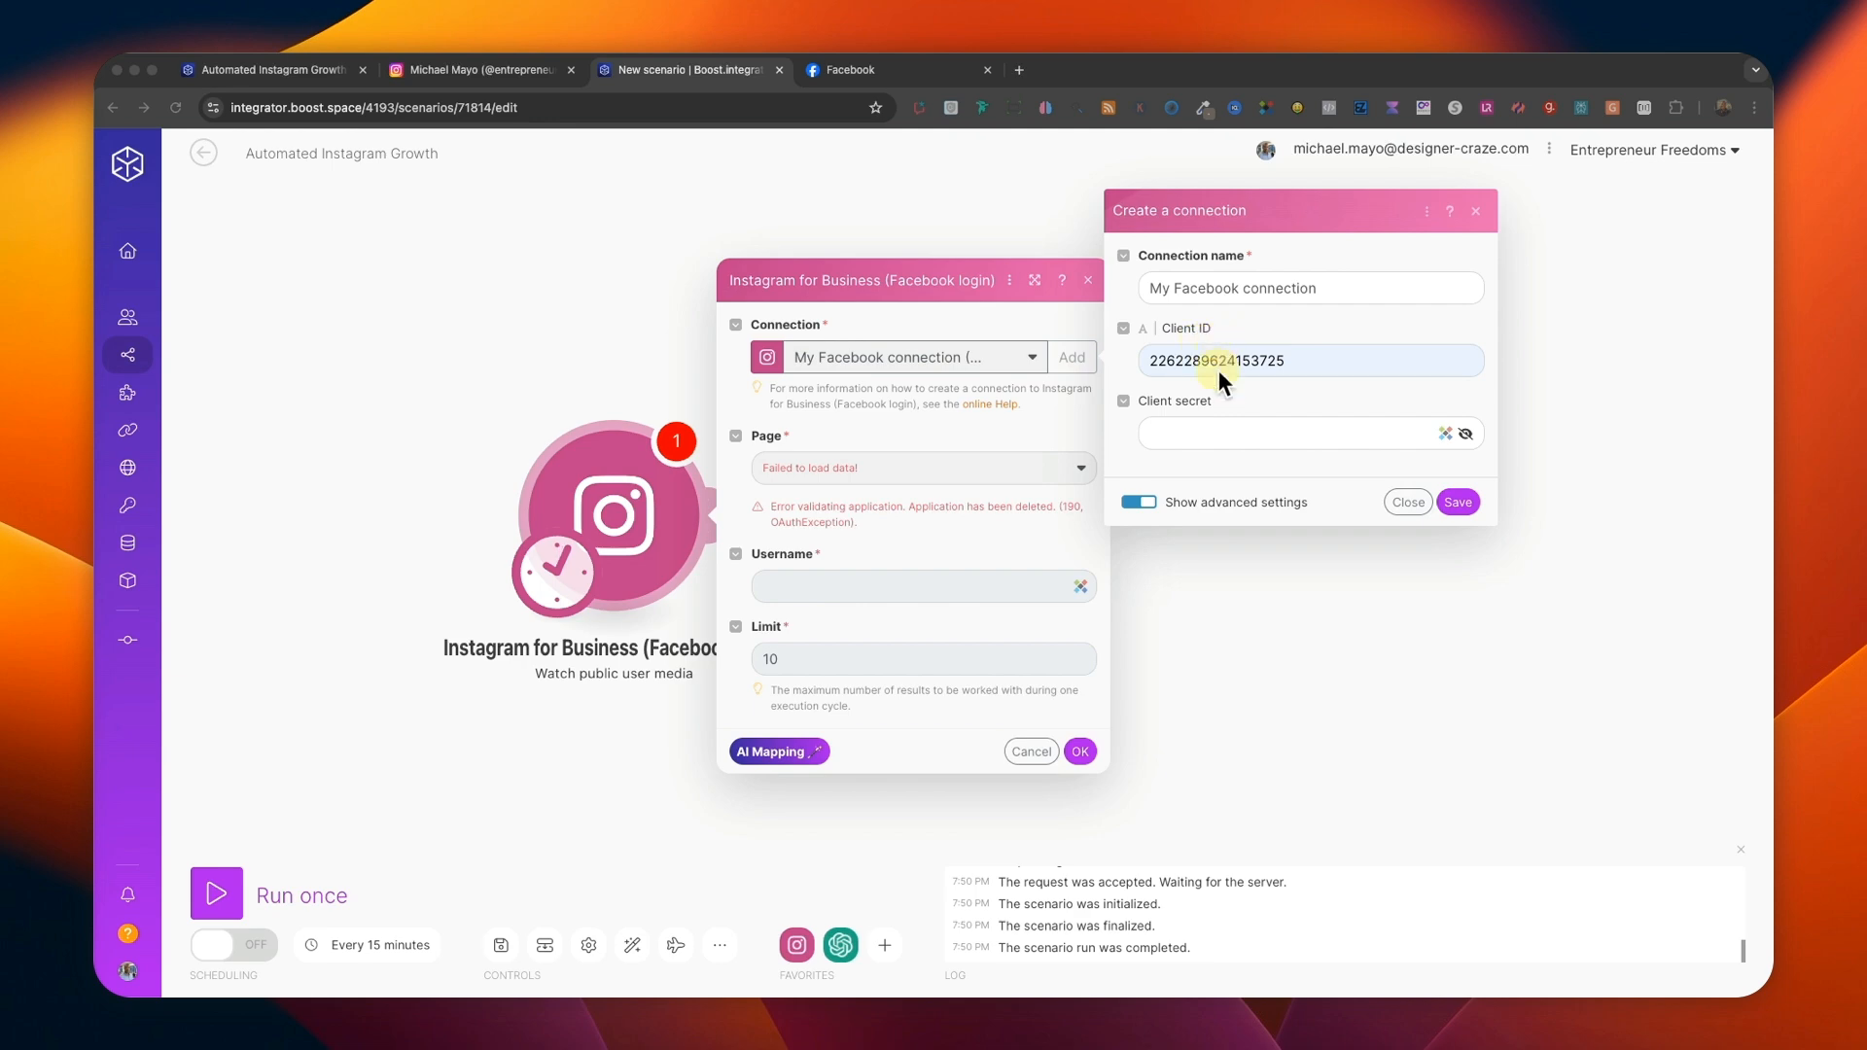
left_click(1174, 433)
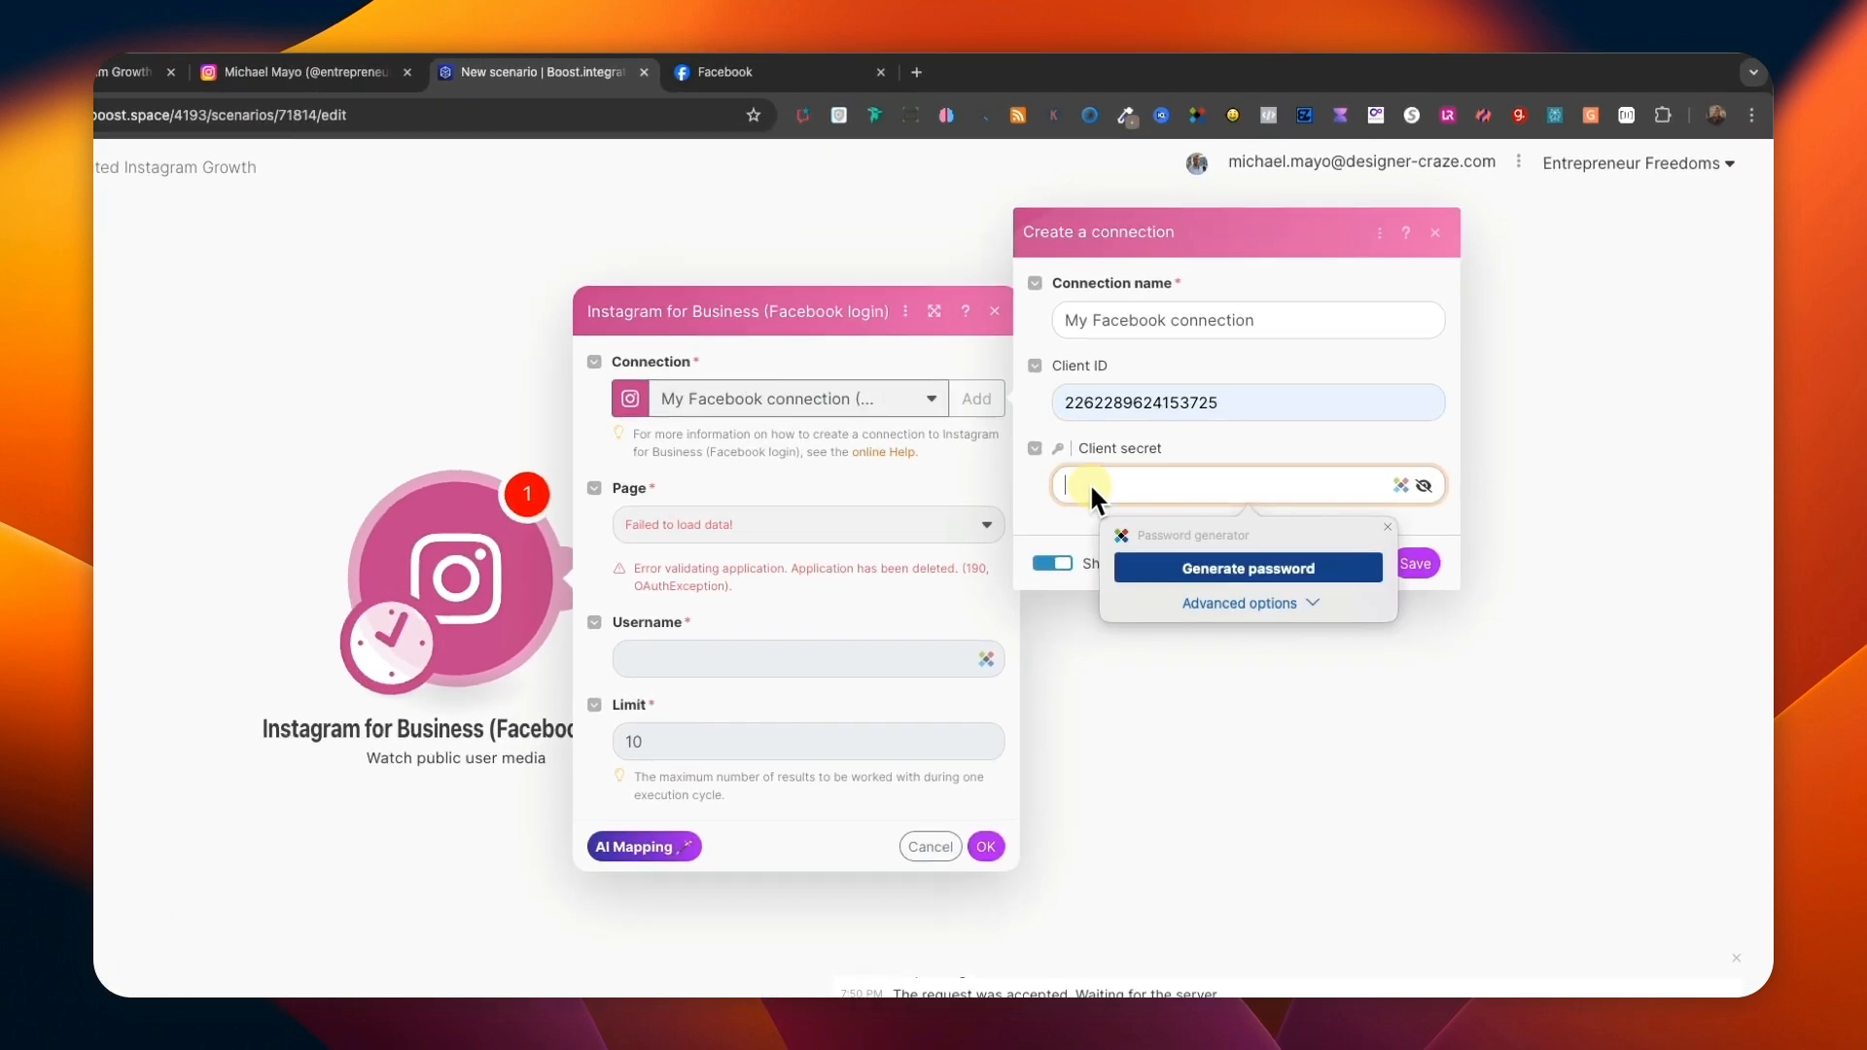
key("super+v")
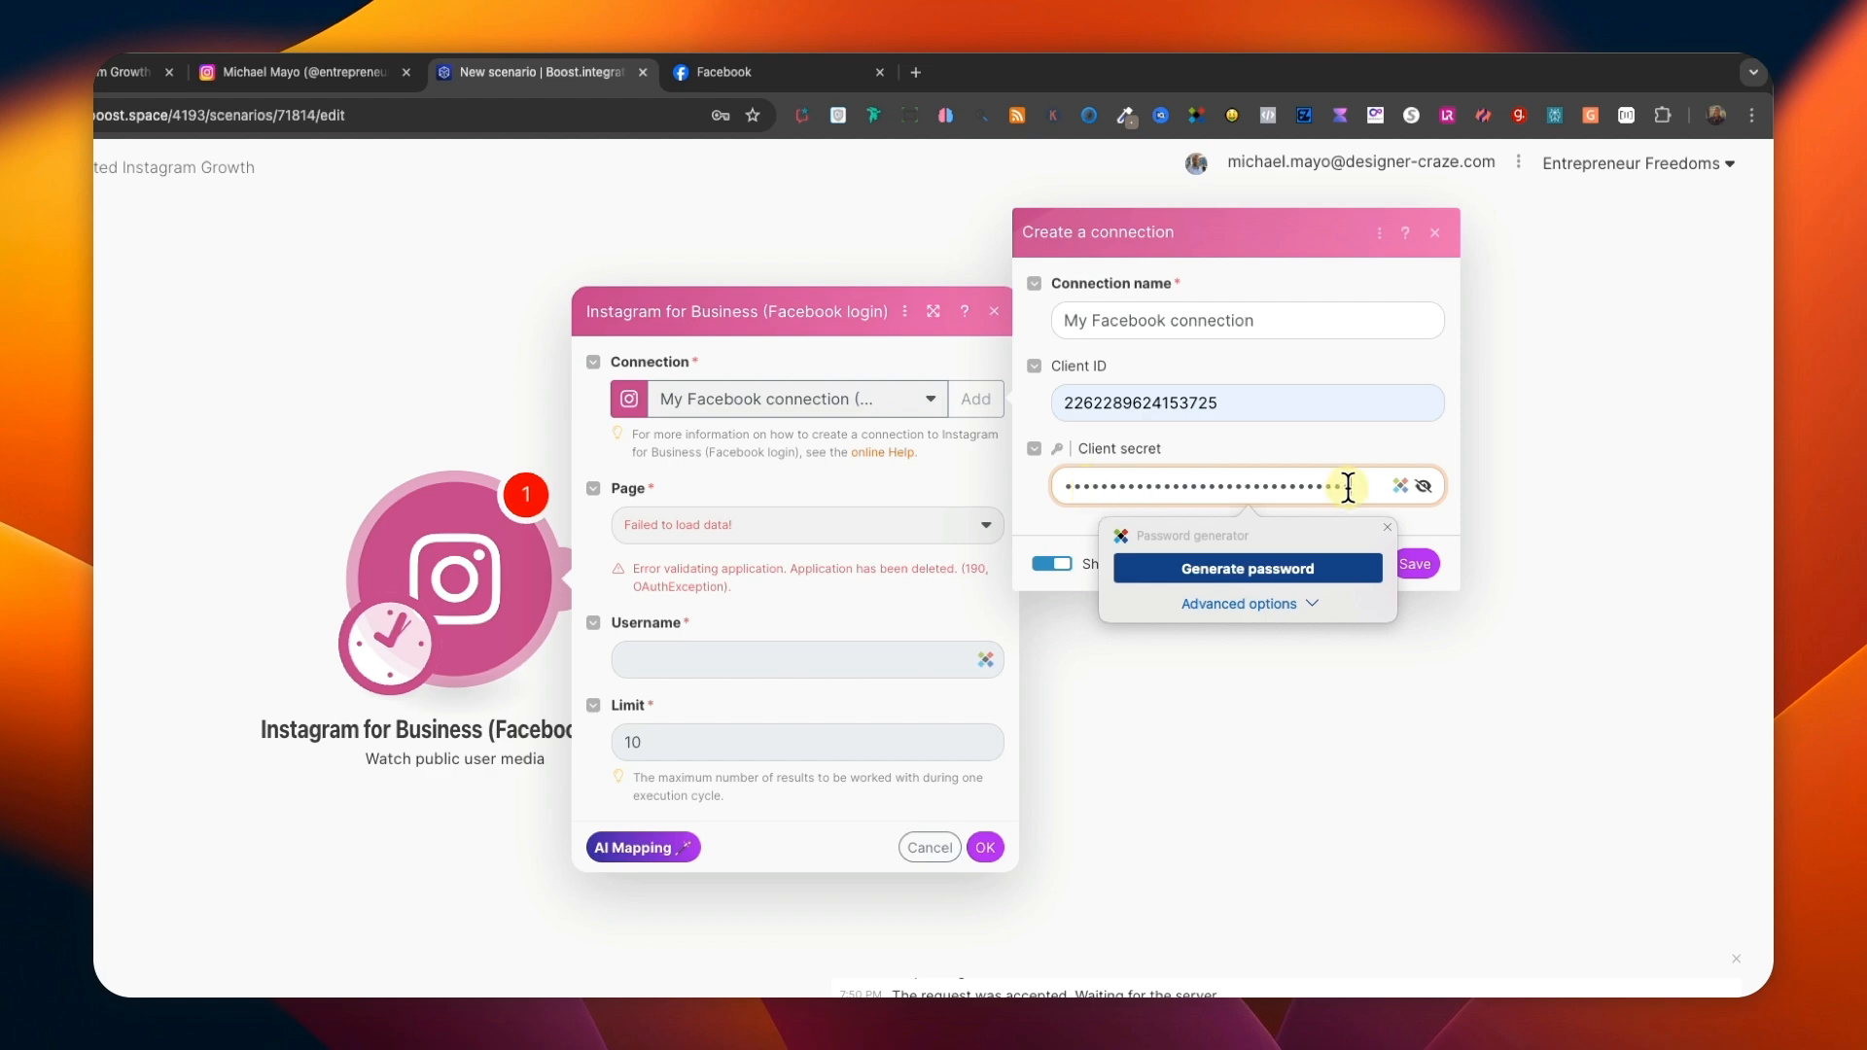
left_click(1415, 564)
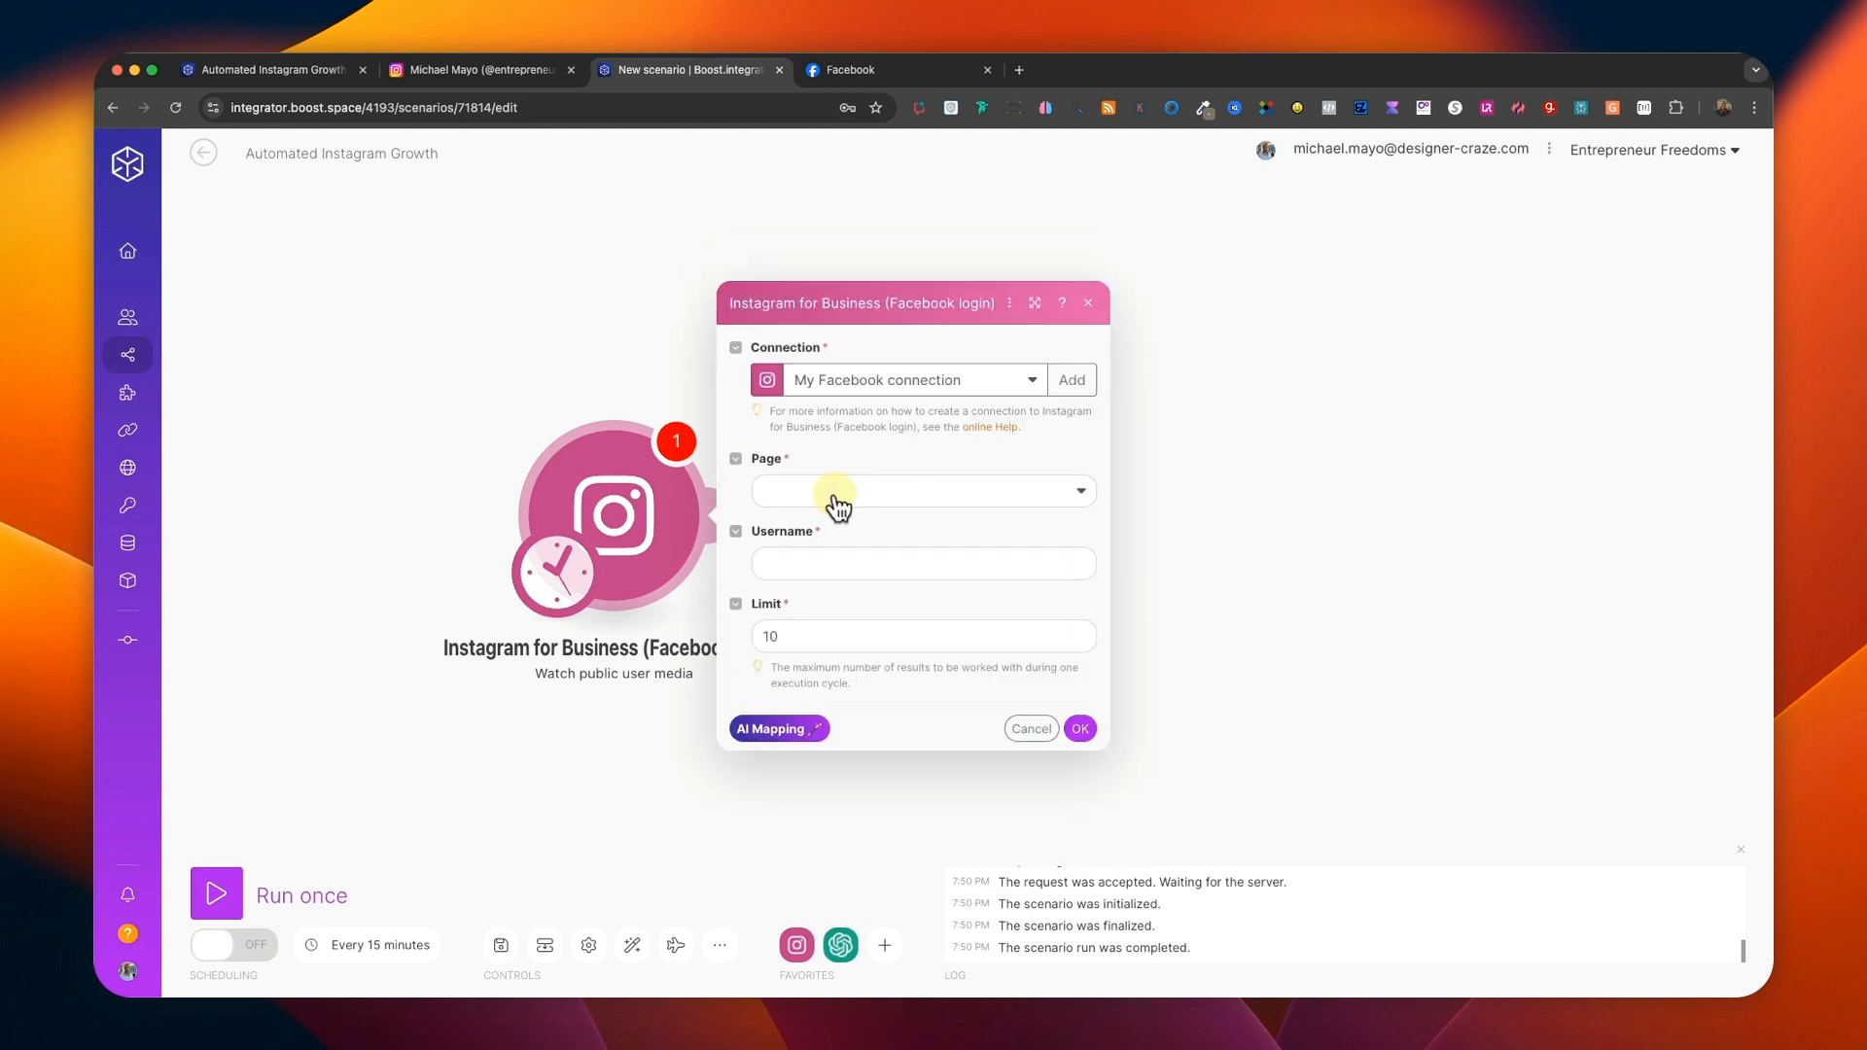
Select the Entrepreneur Freedoms (Phoenix) page and set the trigger's username to success__tips, copied from the Instagram post's photo credit.
left_click(834, 498)
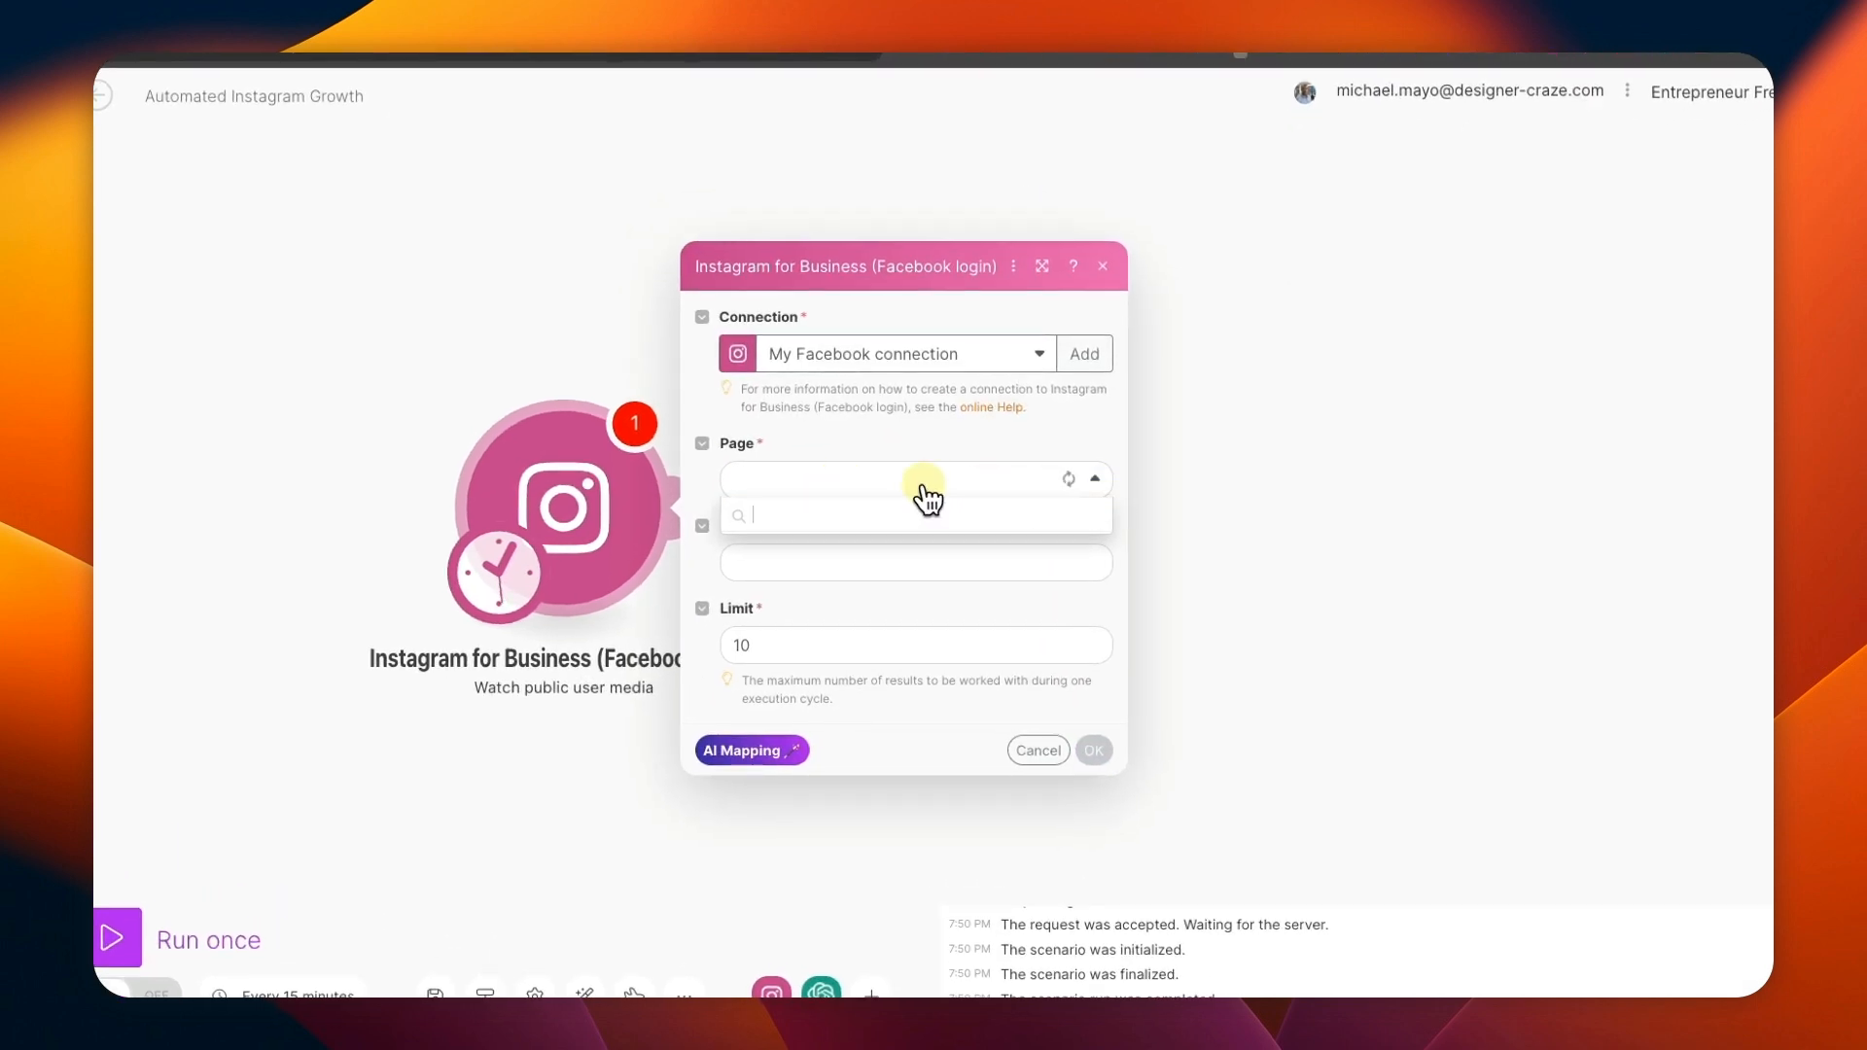
left_click(888, 511)
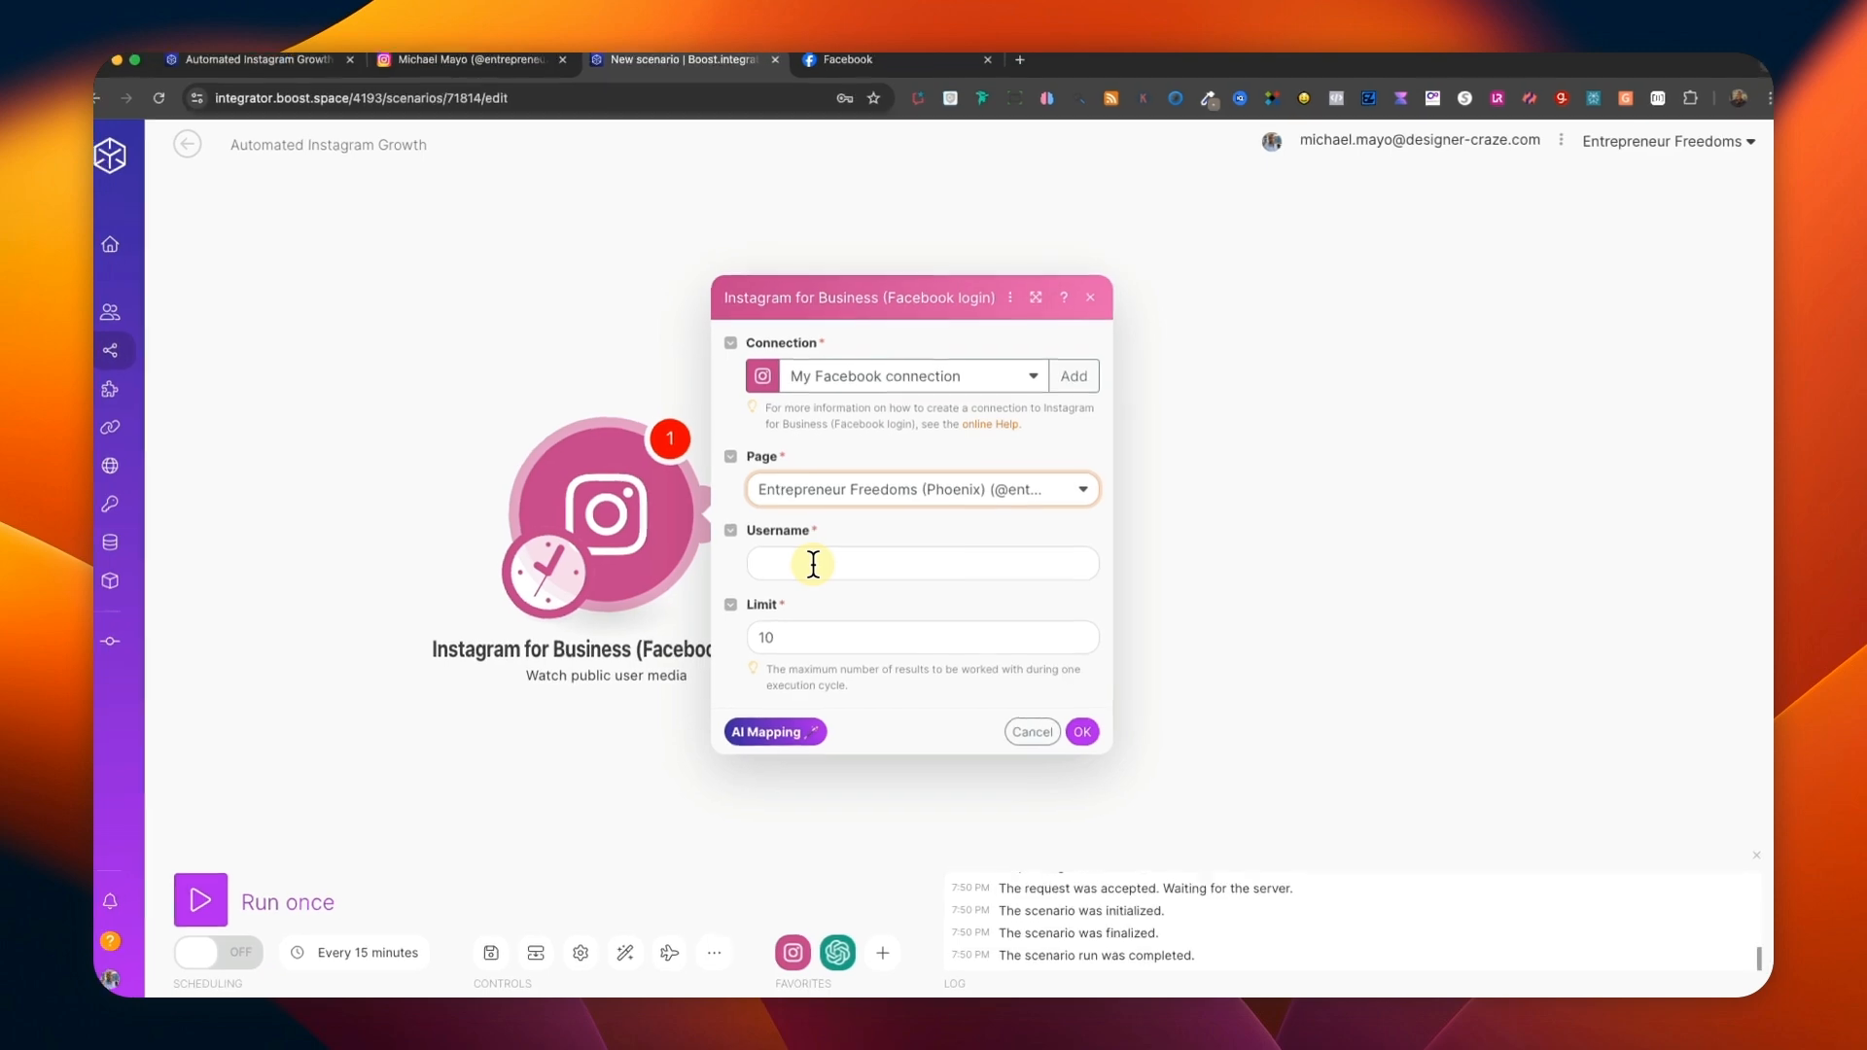
left_click(474, 71)
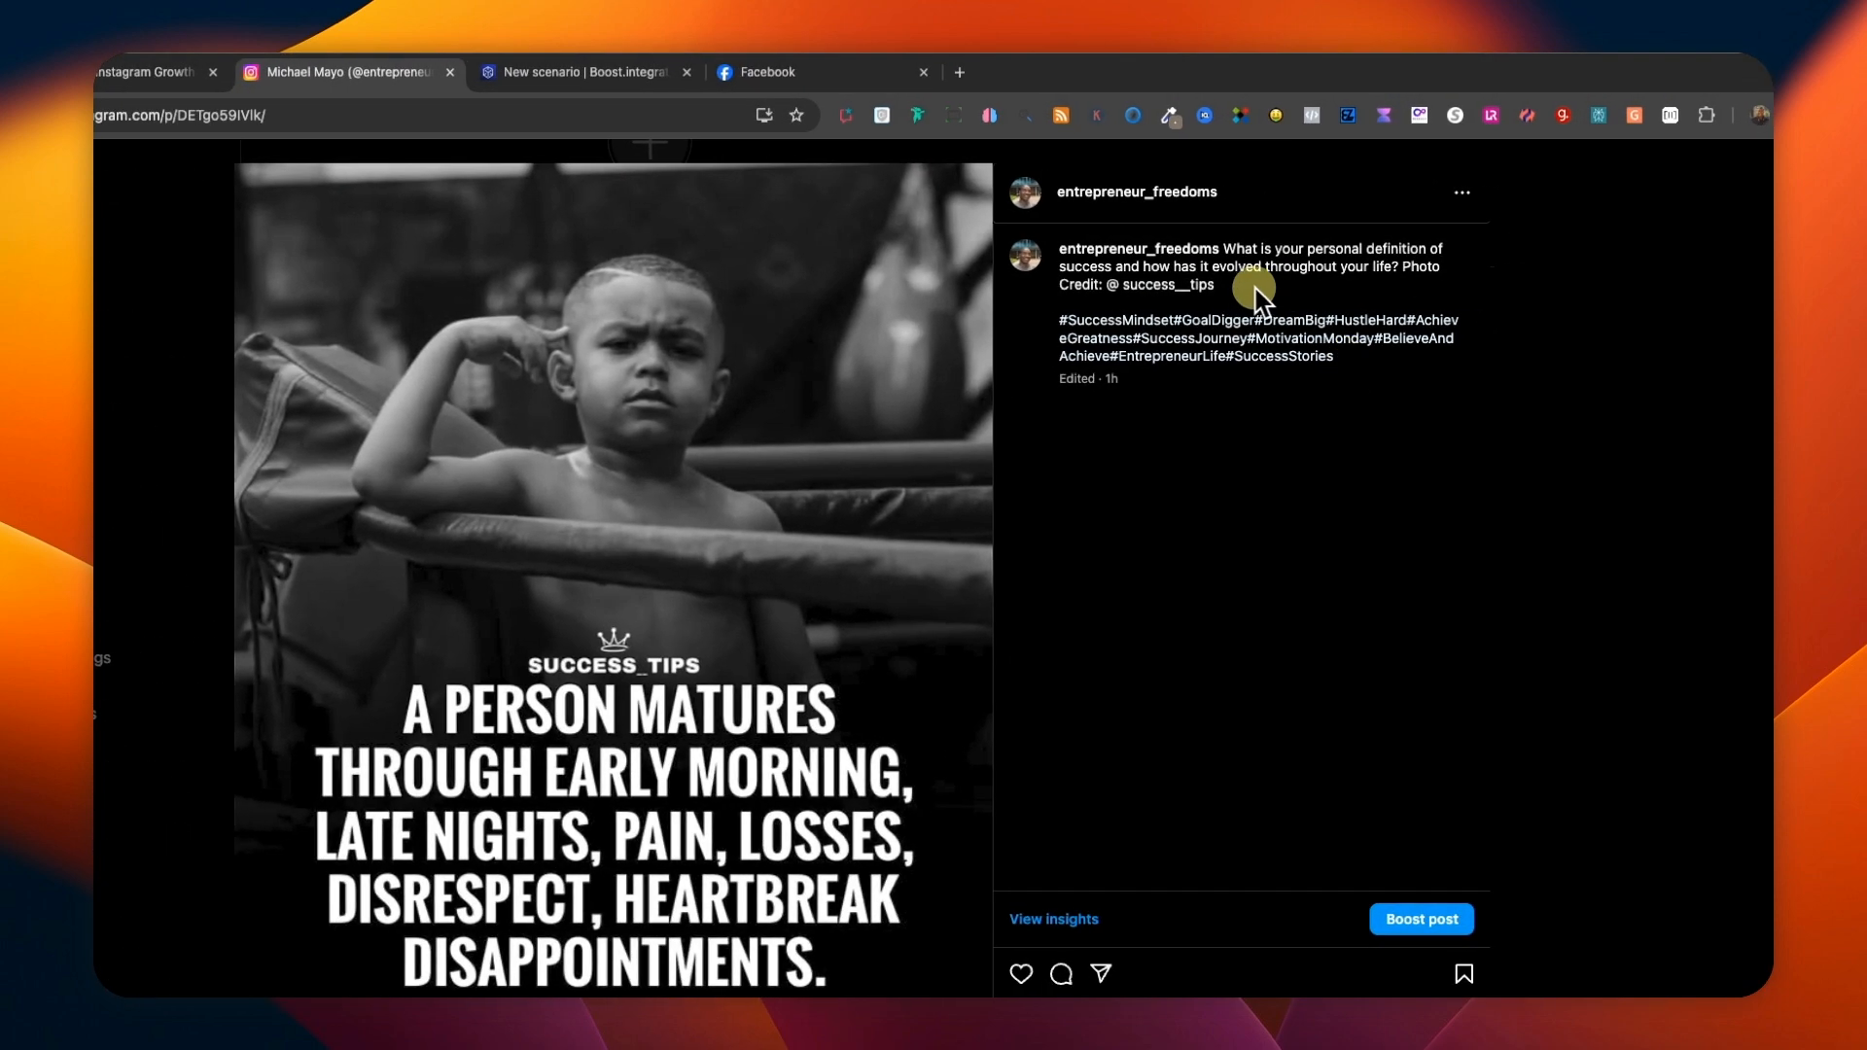
left_click_drag(1208, 285, 1124, 290)
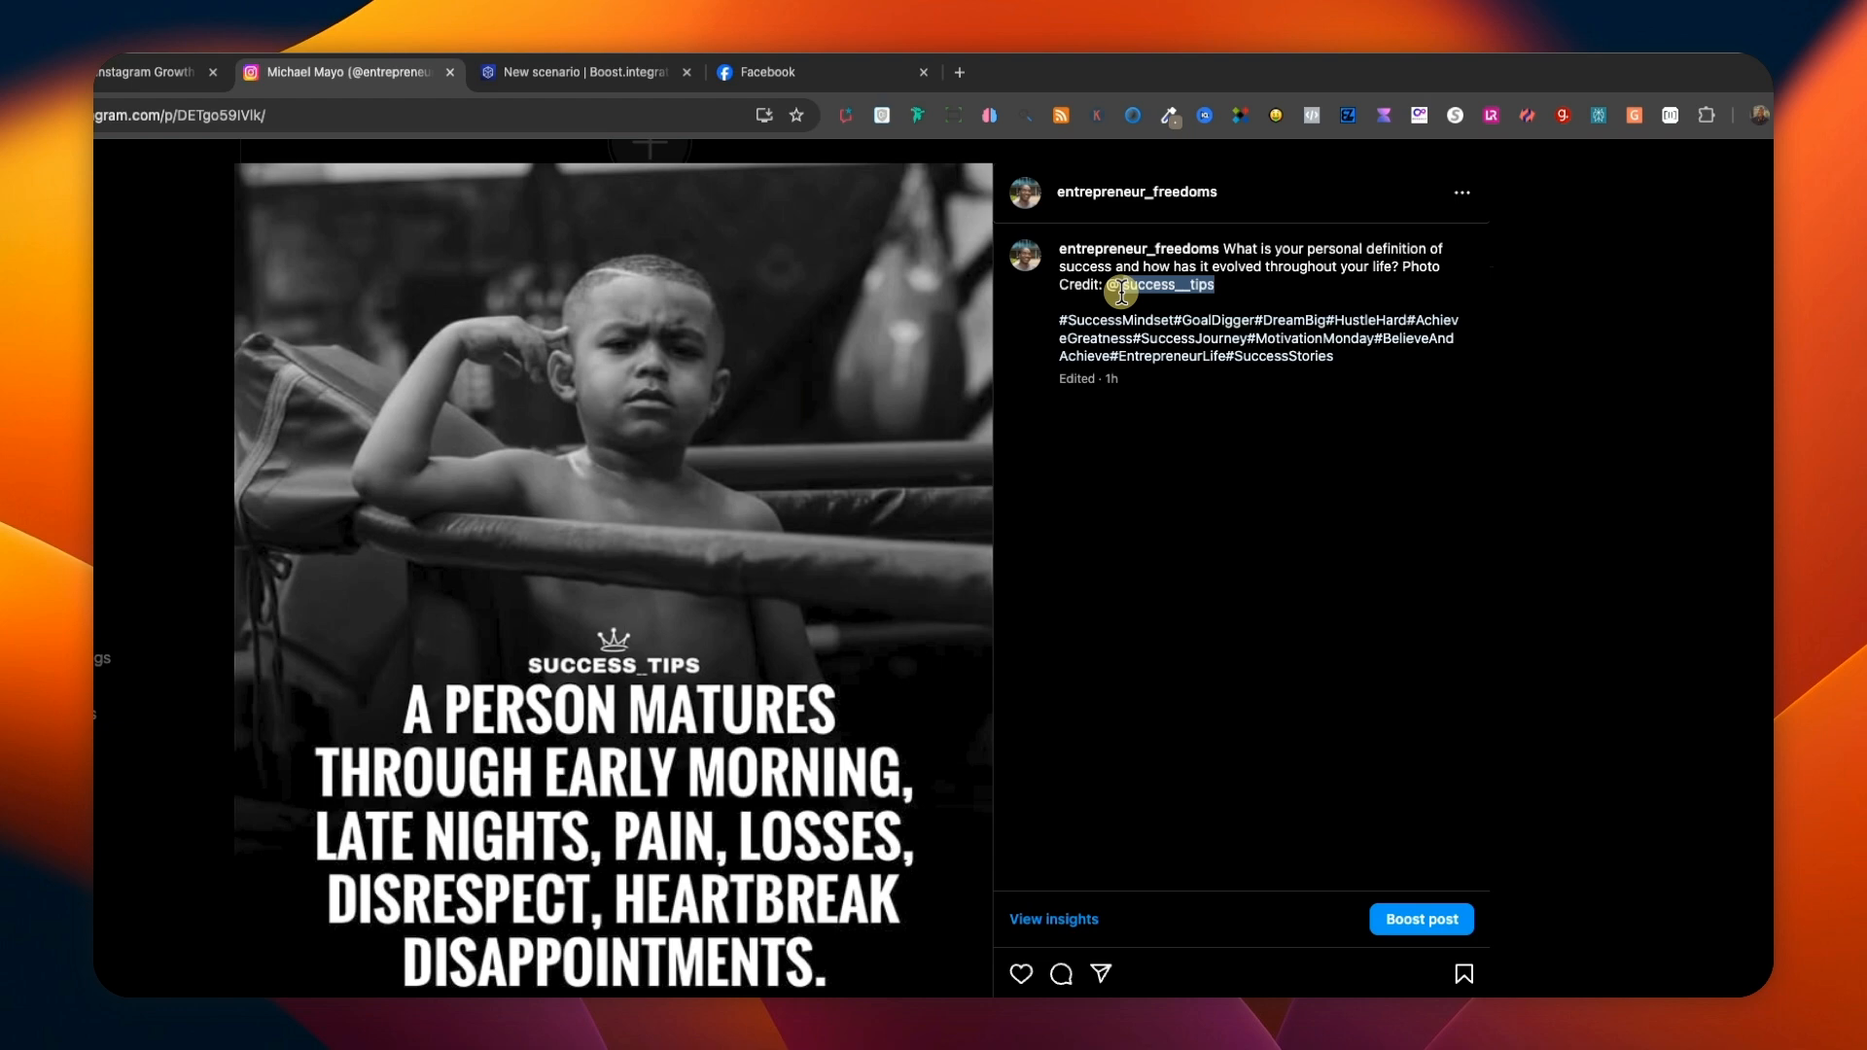
right_click(1123, 288)
left_click(1180, 351)
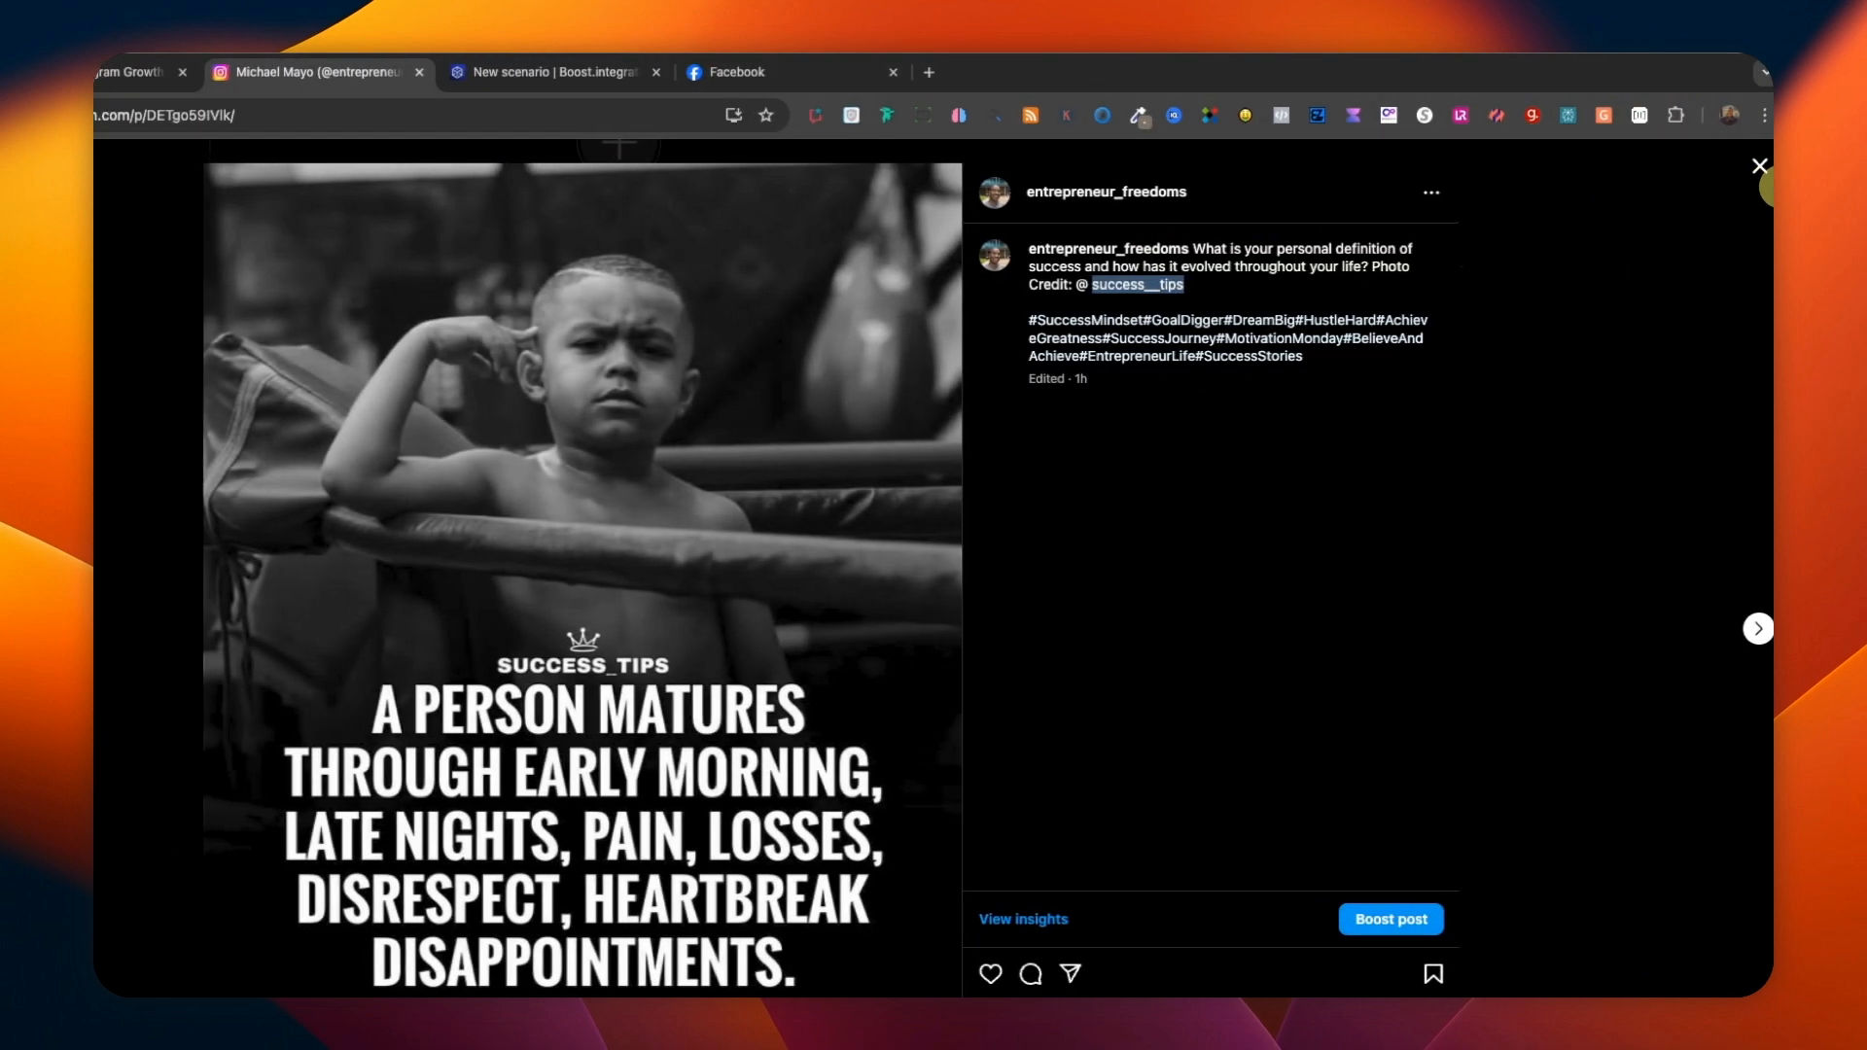
left_click(1759, 167)
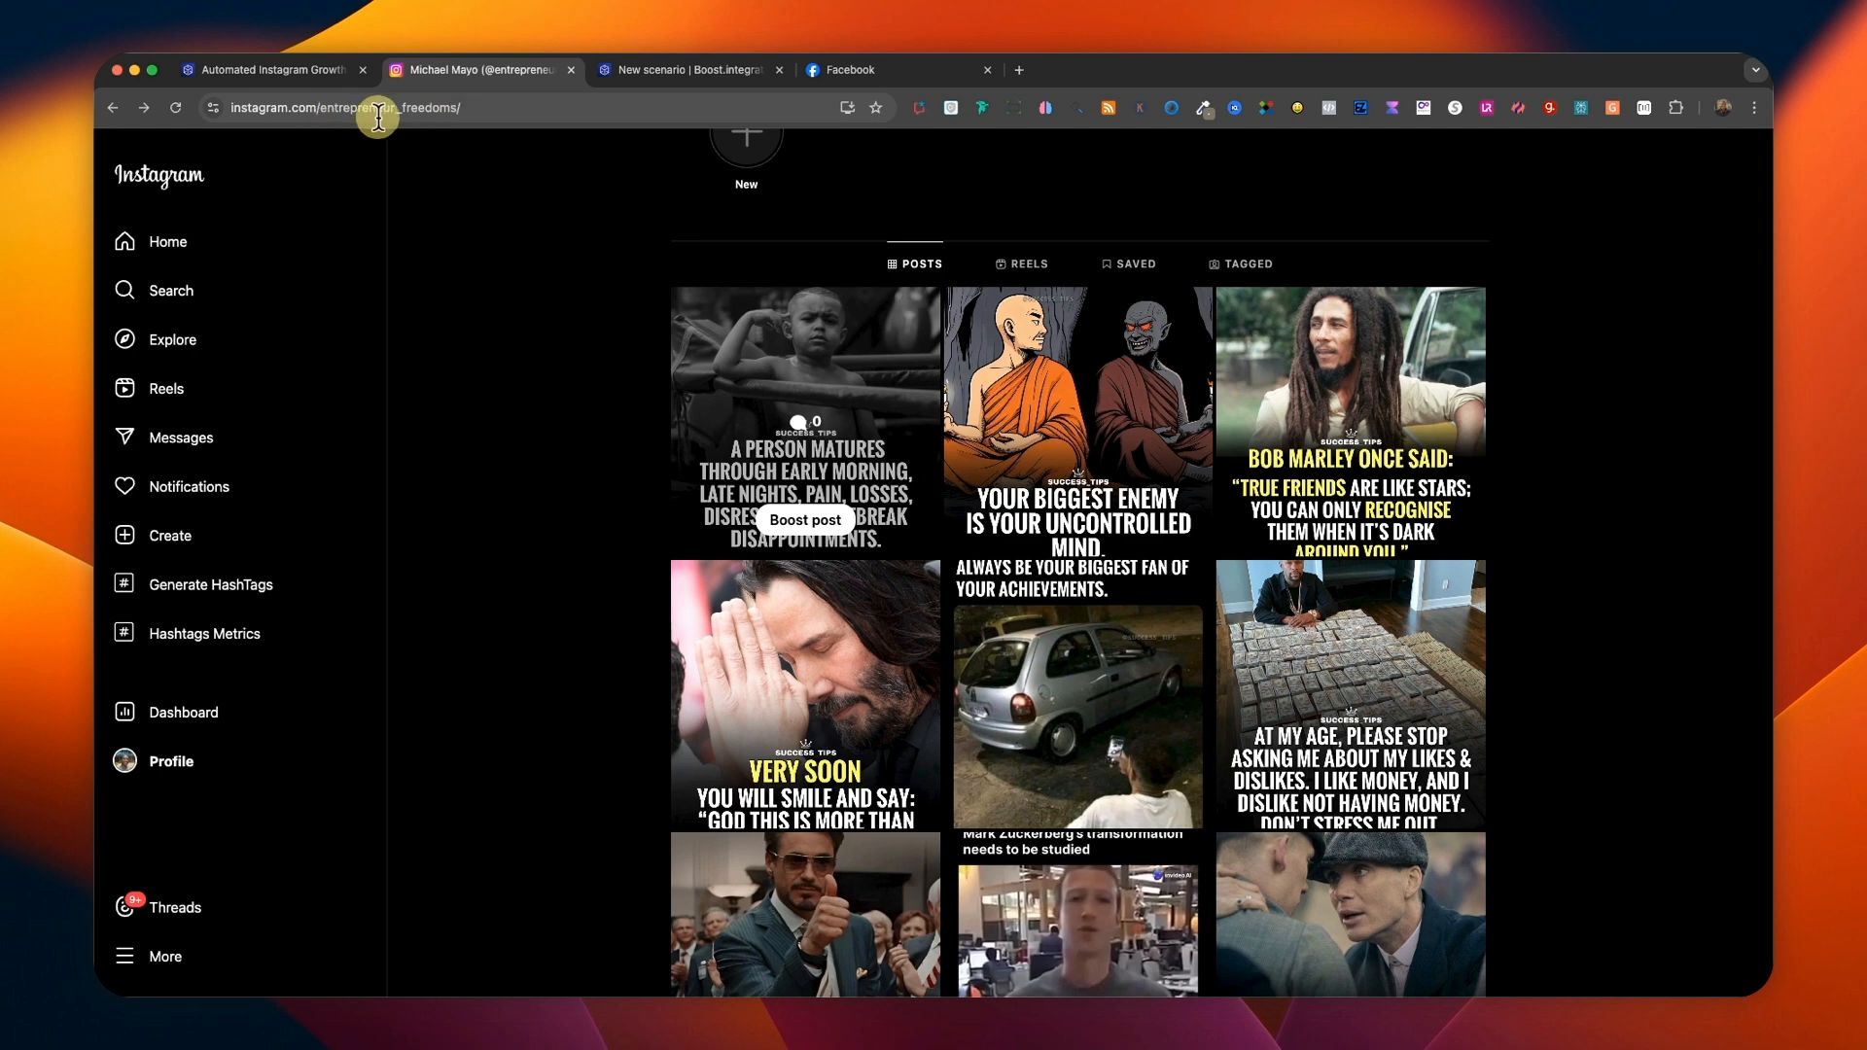
left_click(673, 76)
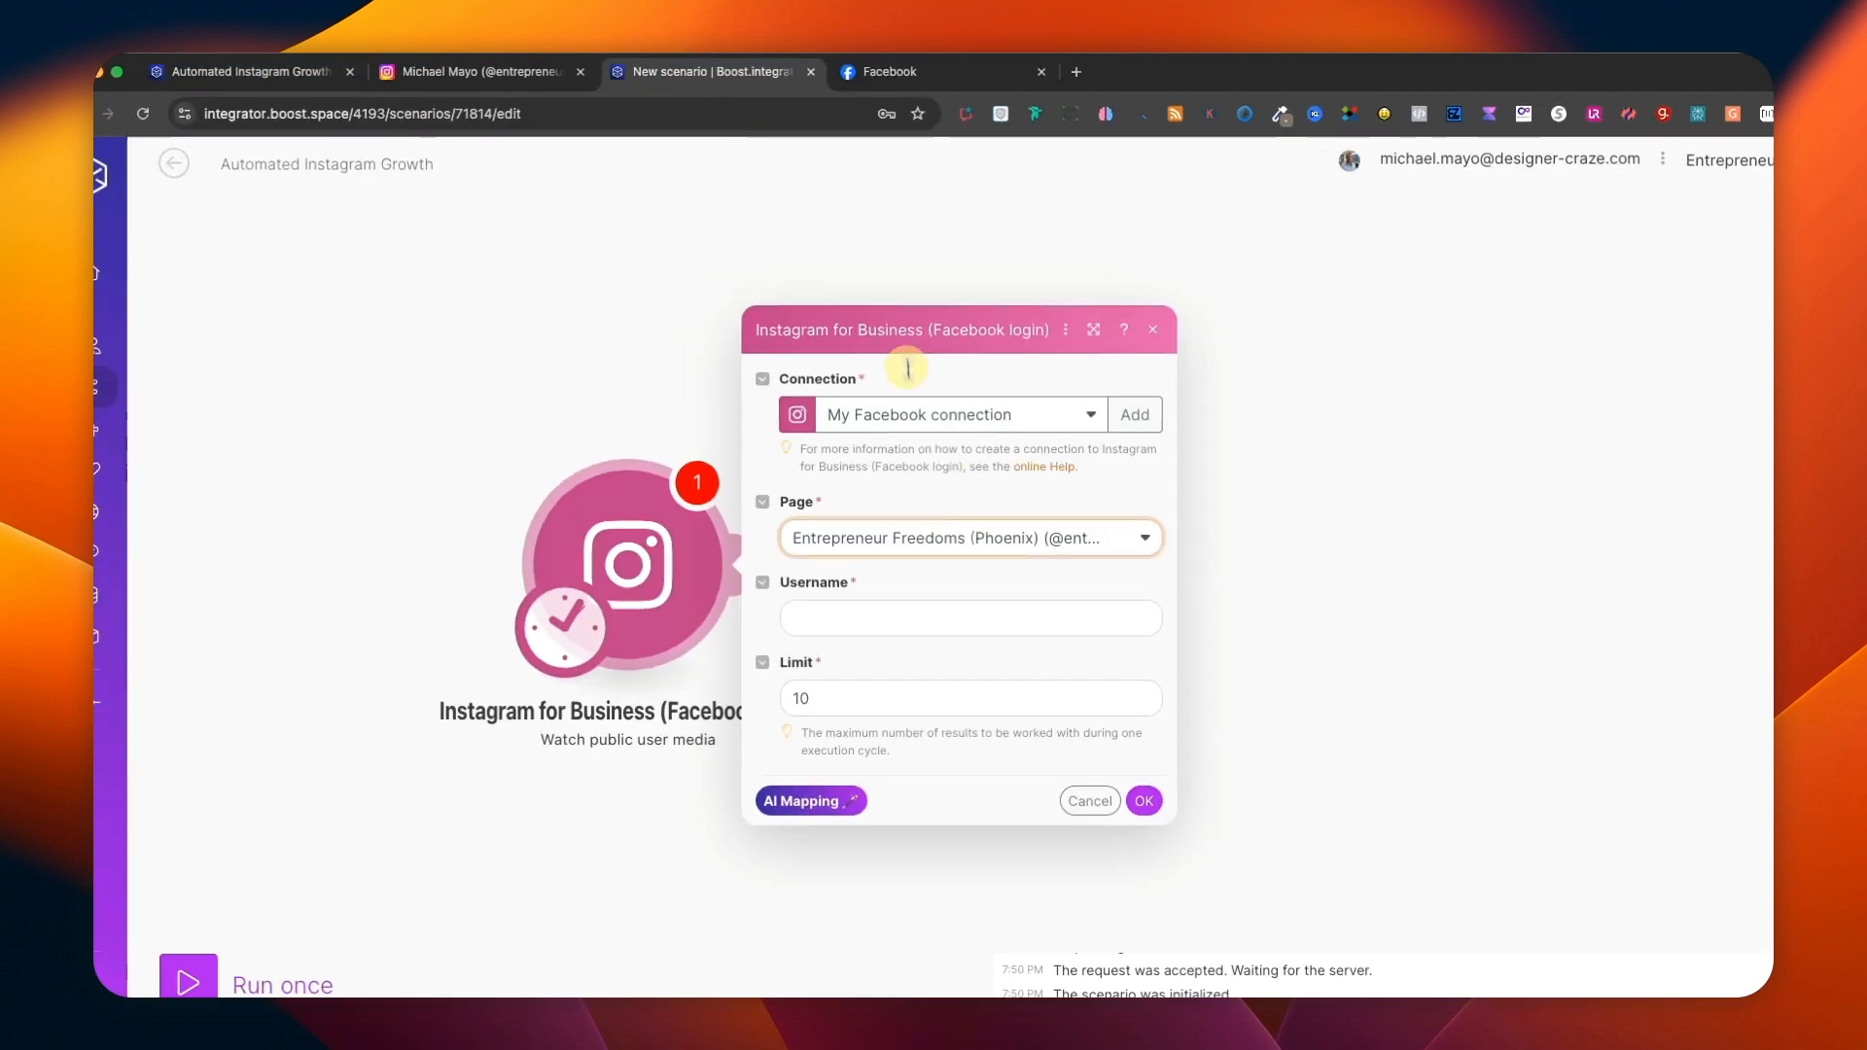
left_click(797, 564)
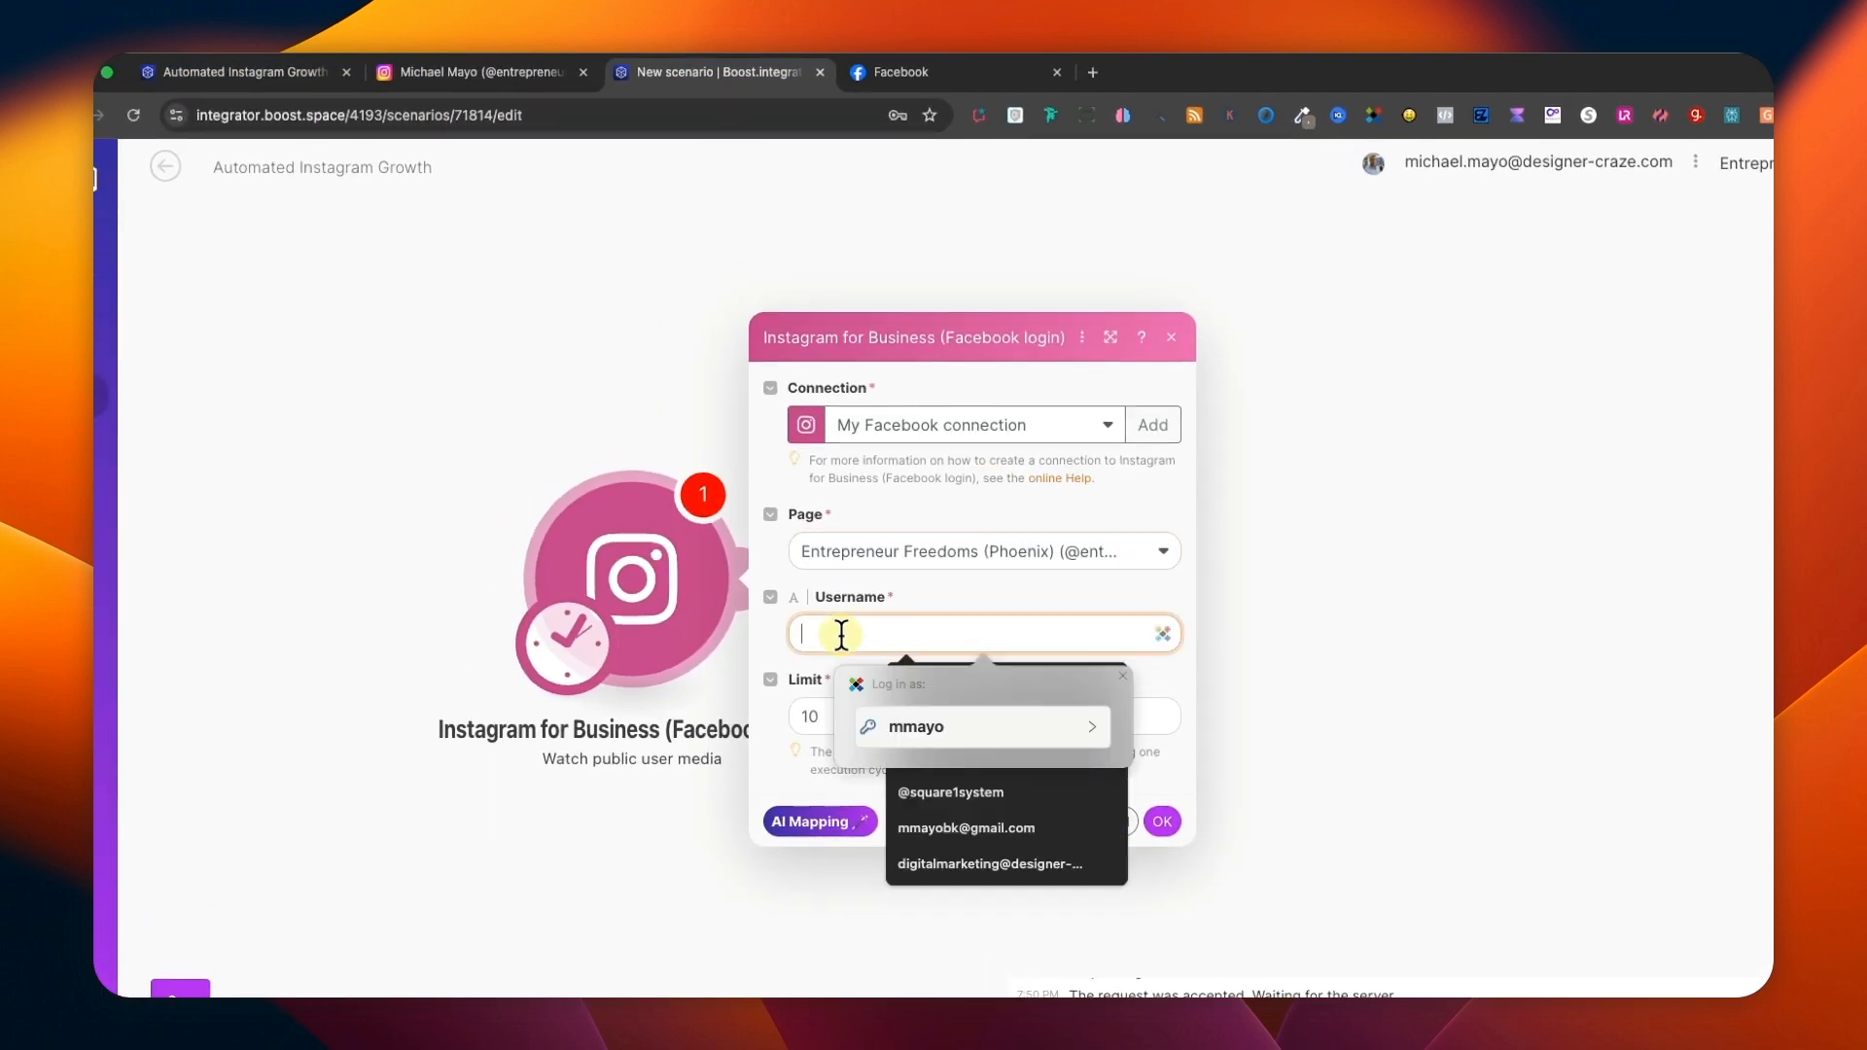
key("super+v")
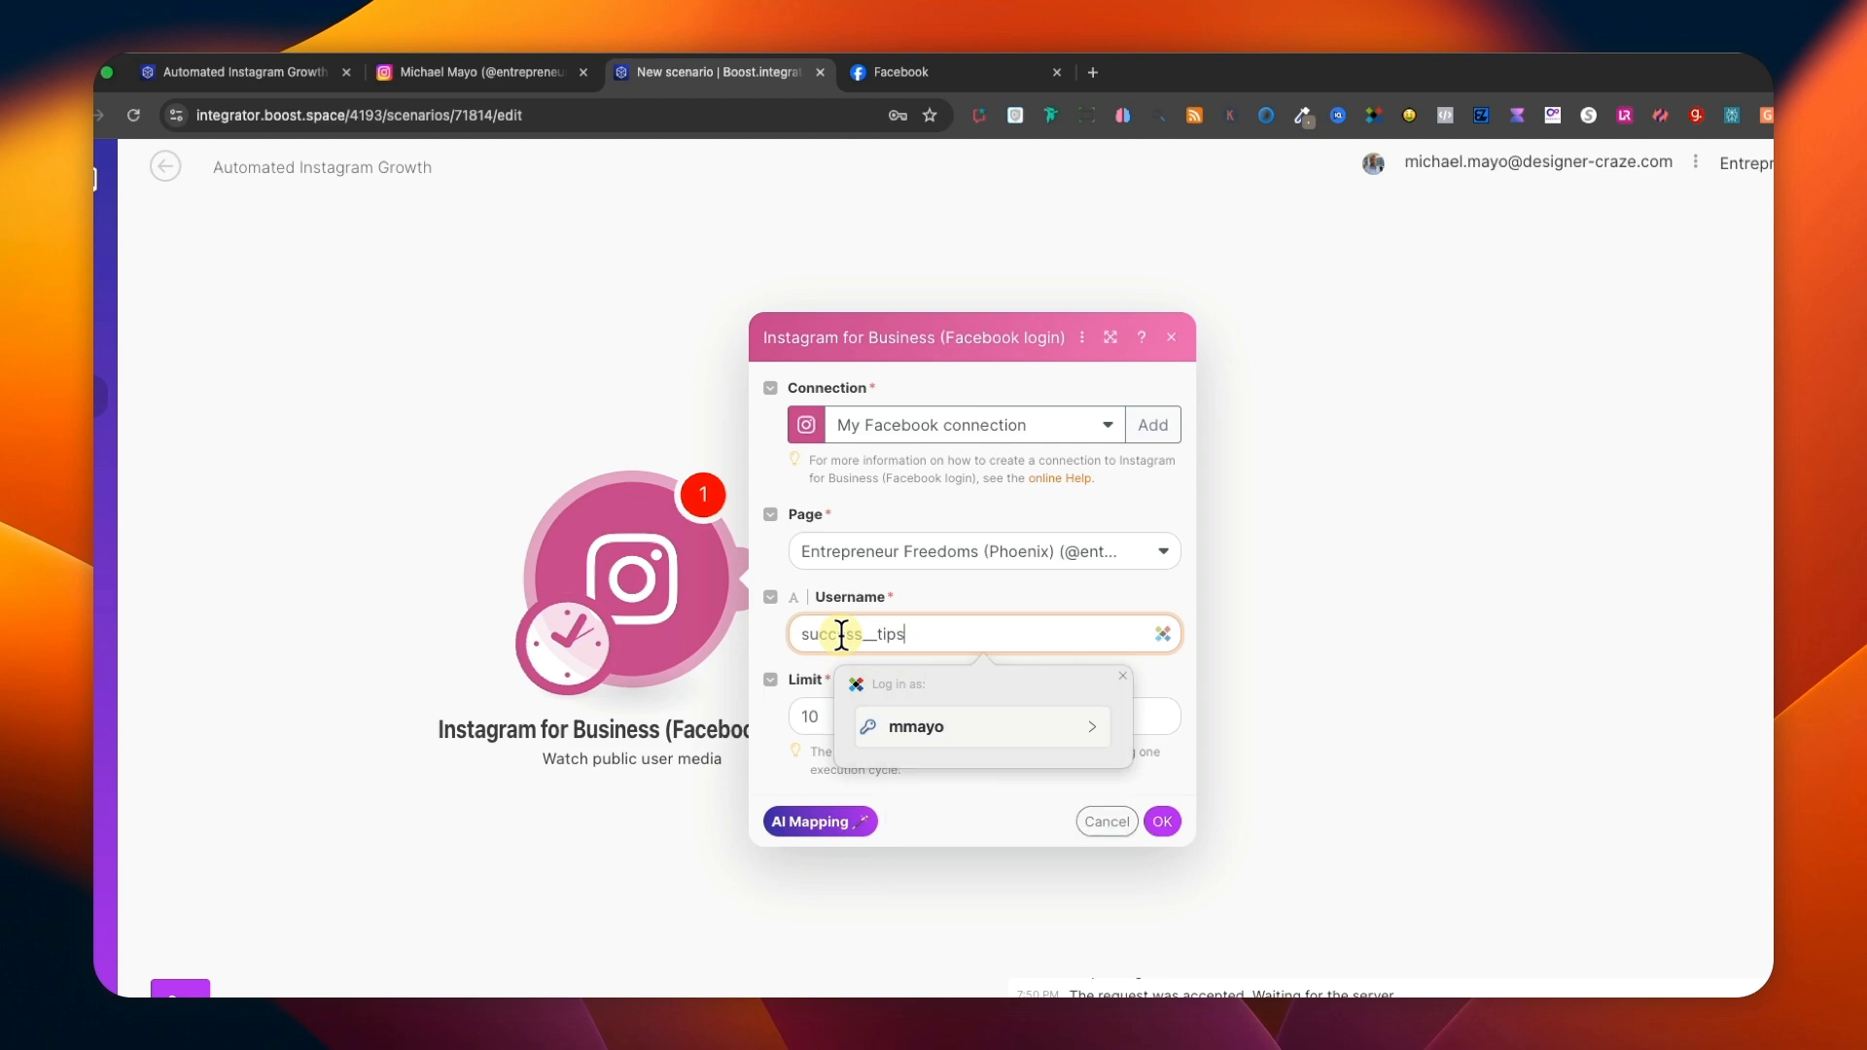
left_click(1122, 675)
Set the Instagram trigger's limit to 1 and choose All as its starting point.
left_click(860, 717)
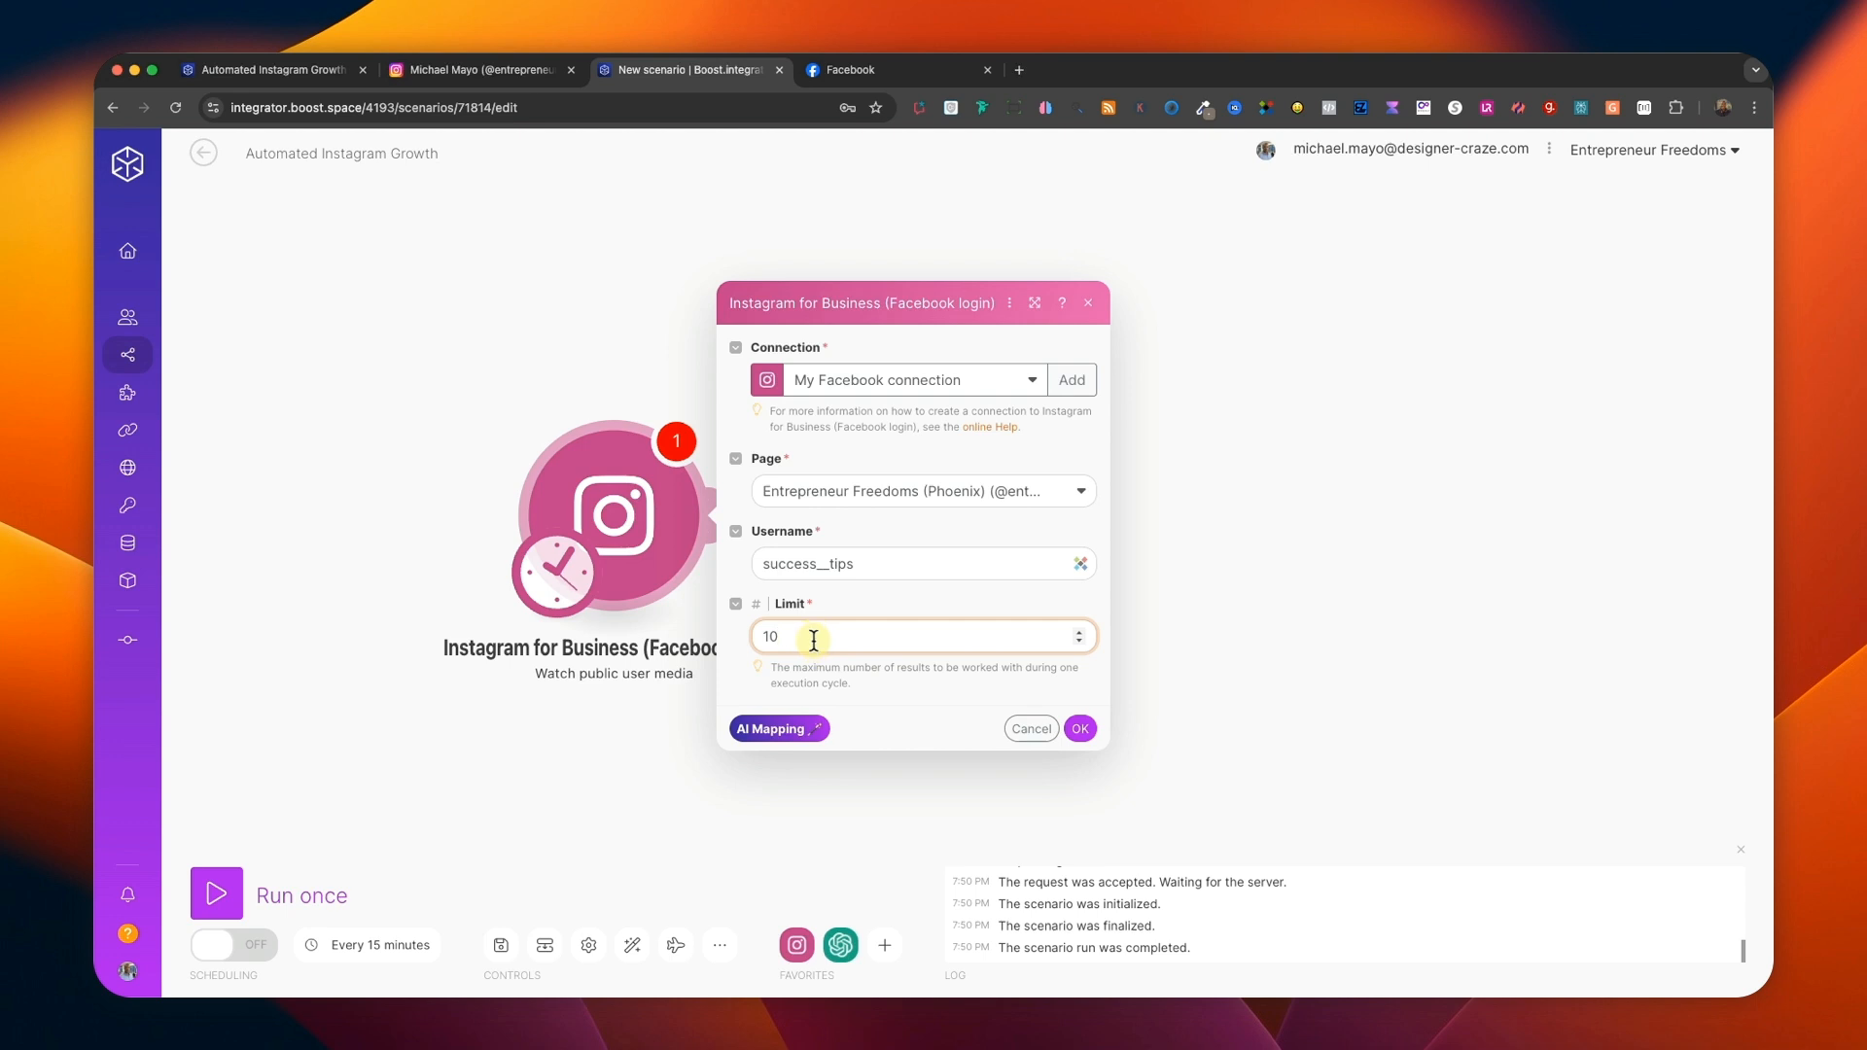
key("BackSpace")
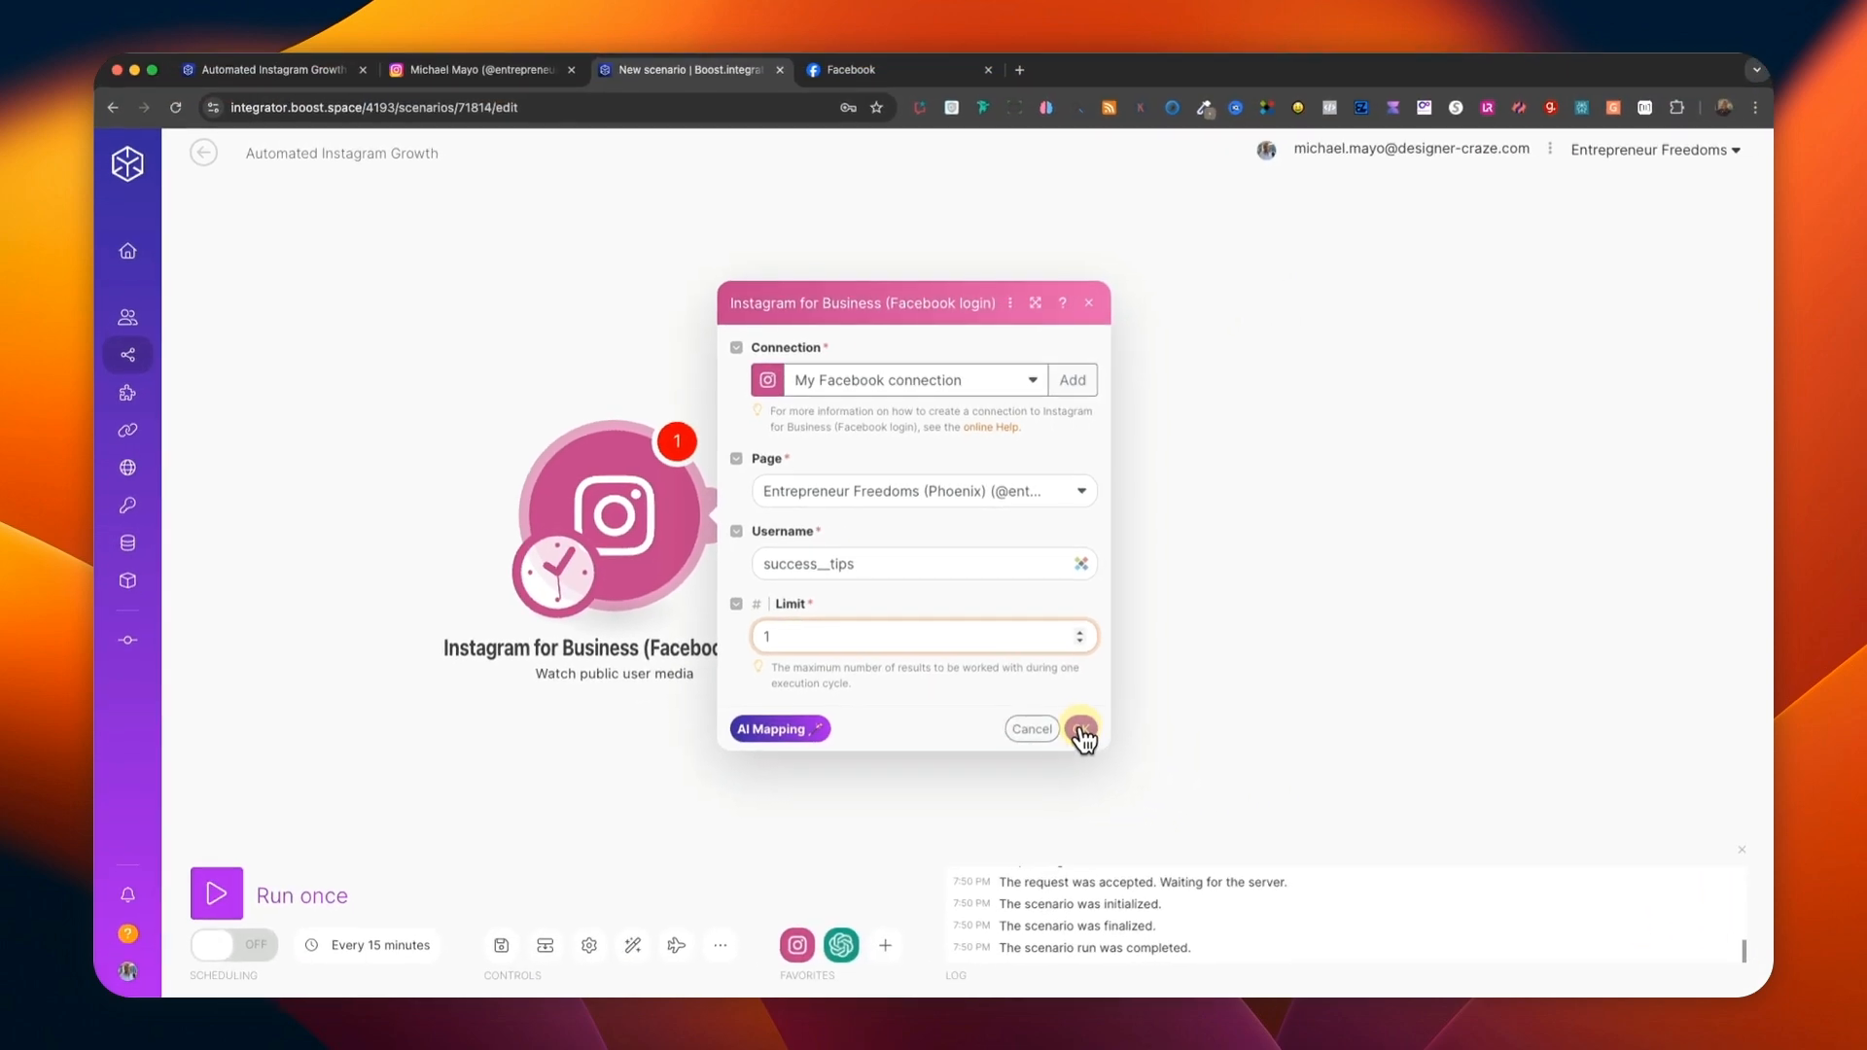
left_click(1080, 729)
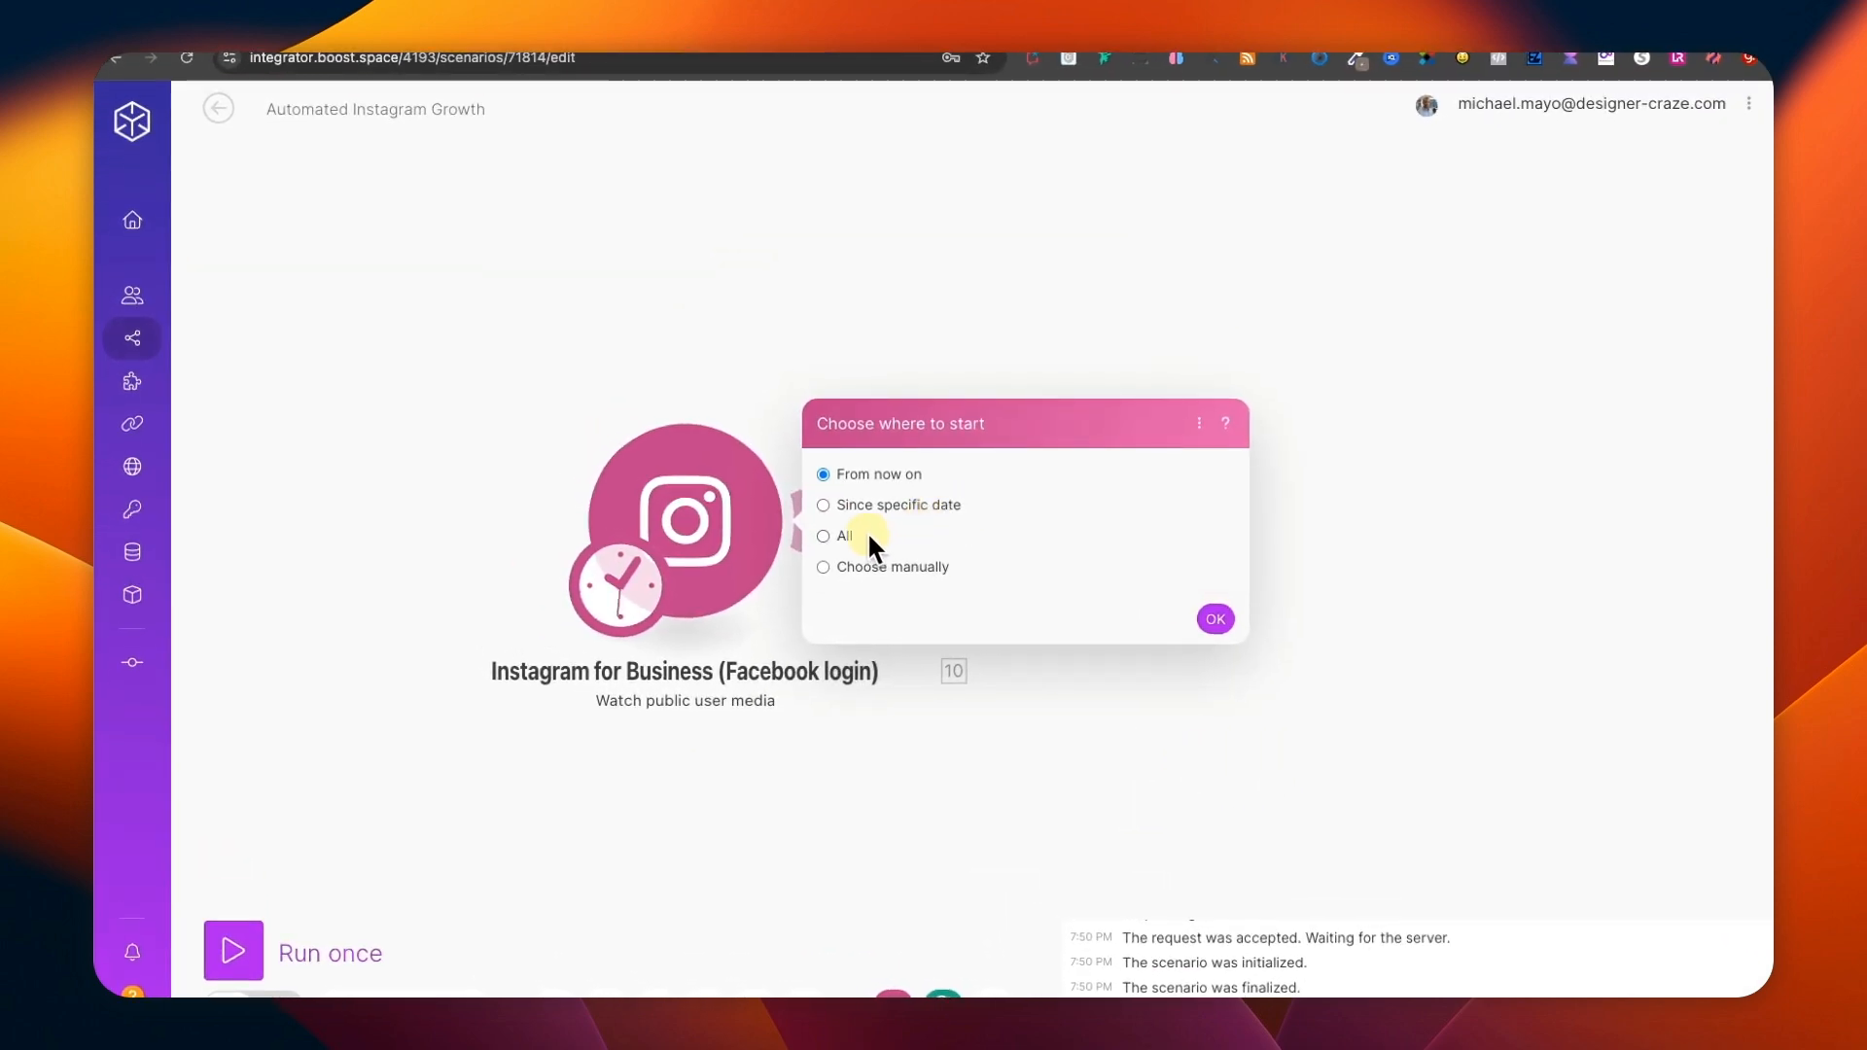
left_click(842, 536)
left_click(1210, 614)
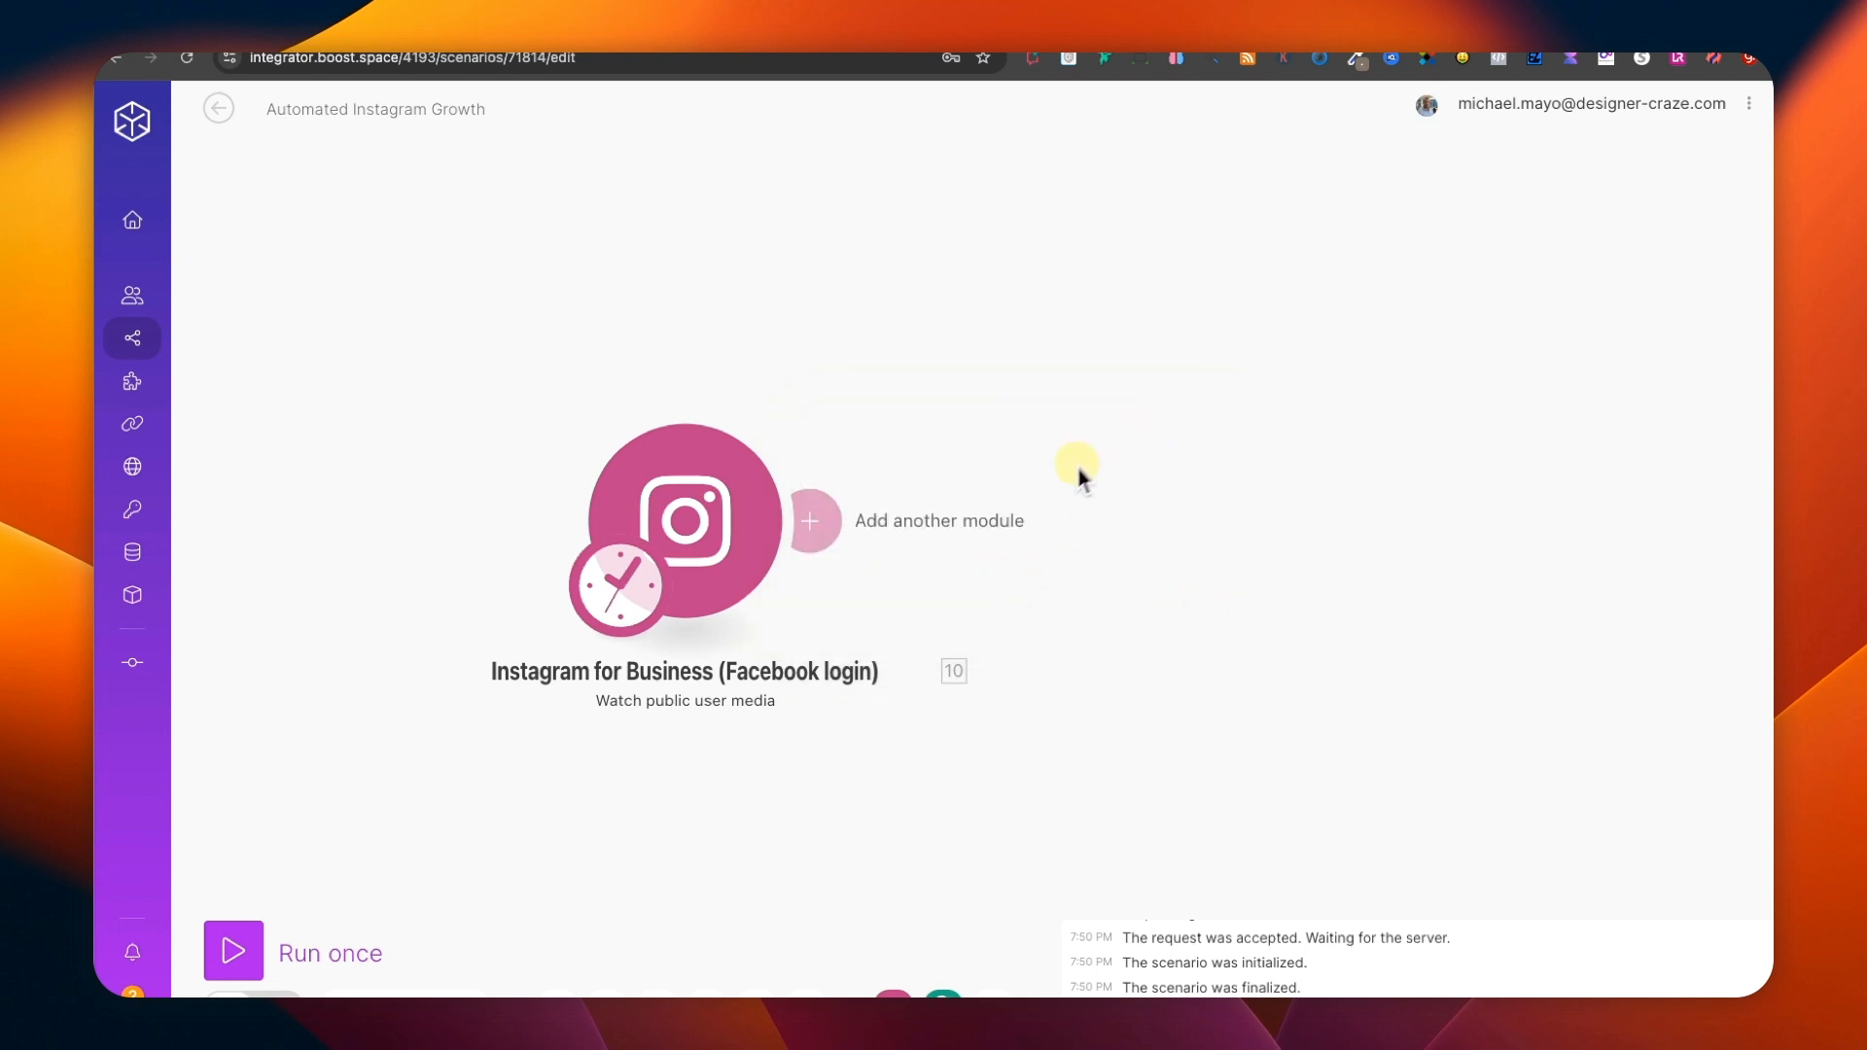
Add an OpenAI Create a Completion (Prompt) (GPT and o1 Models) module after the Instagram trigger.
left_click_drag(1153, 465, 940, 416)
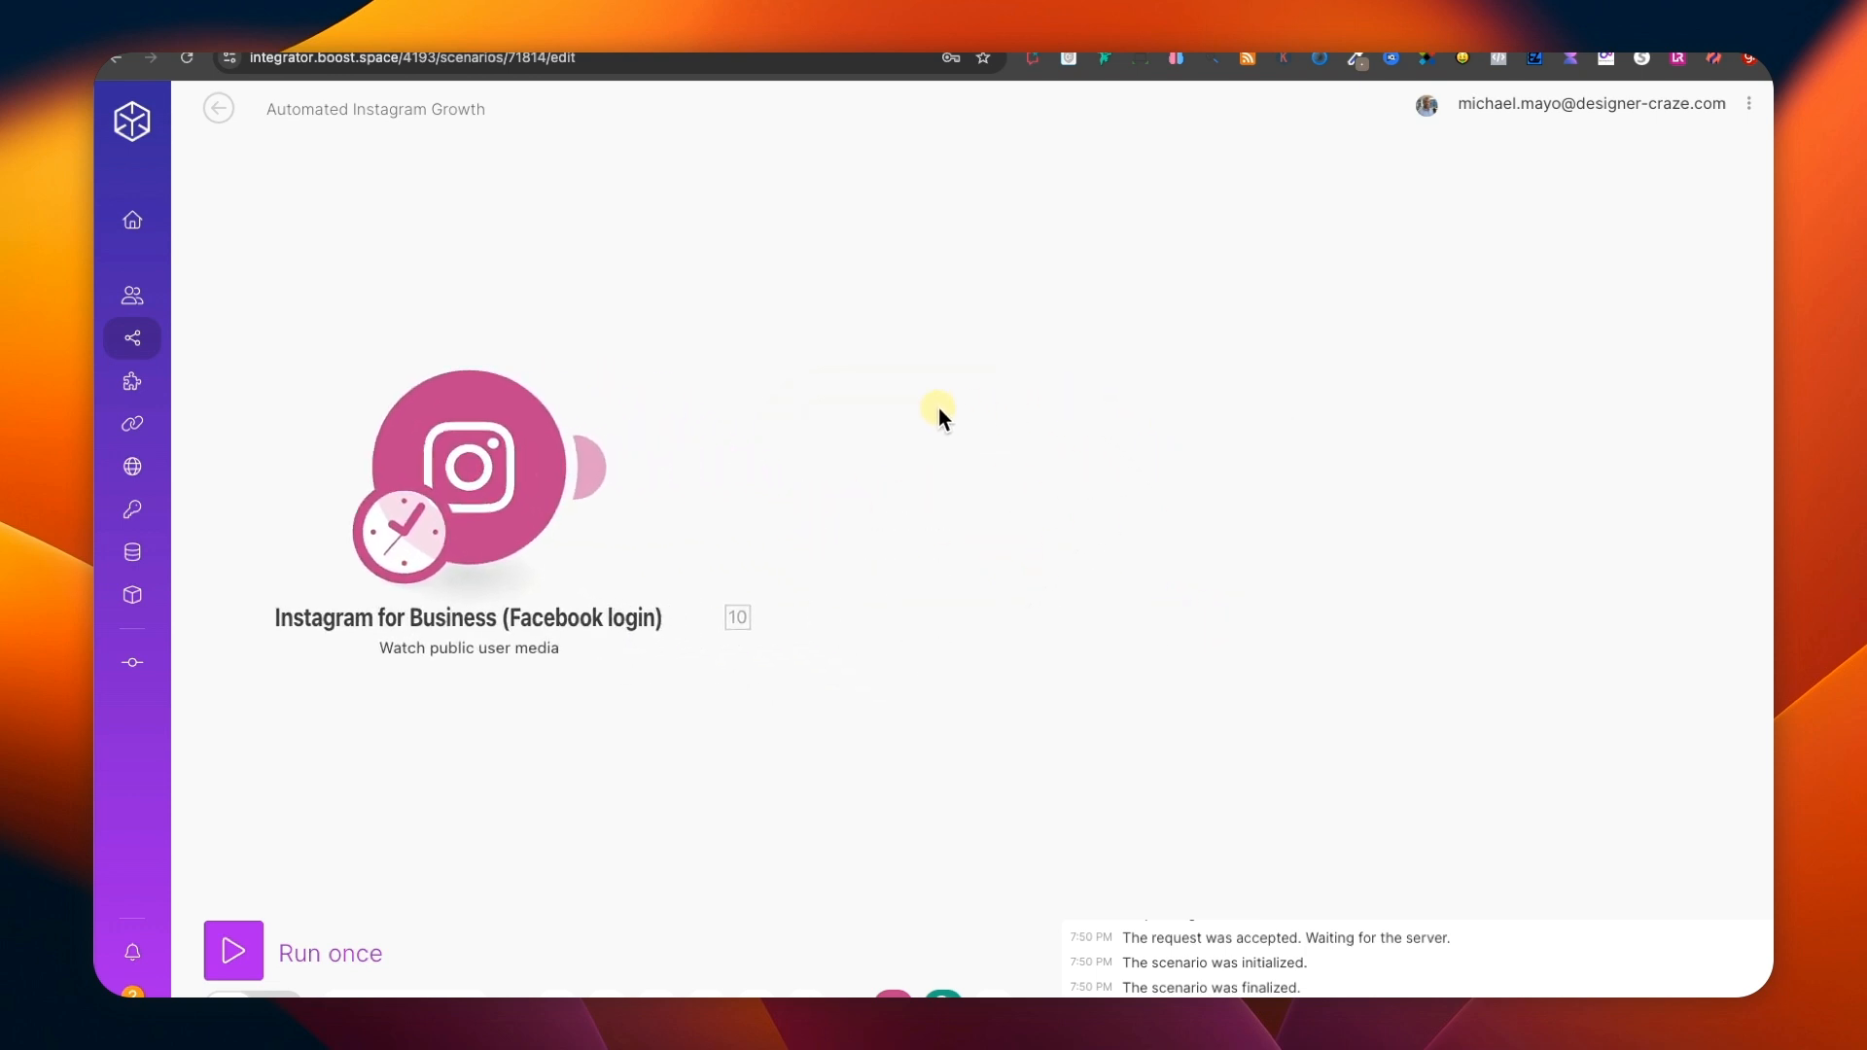
left_click(593, 464)
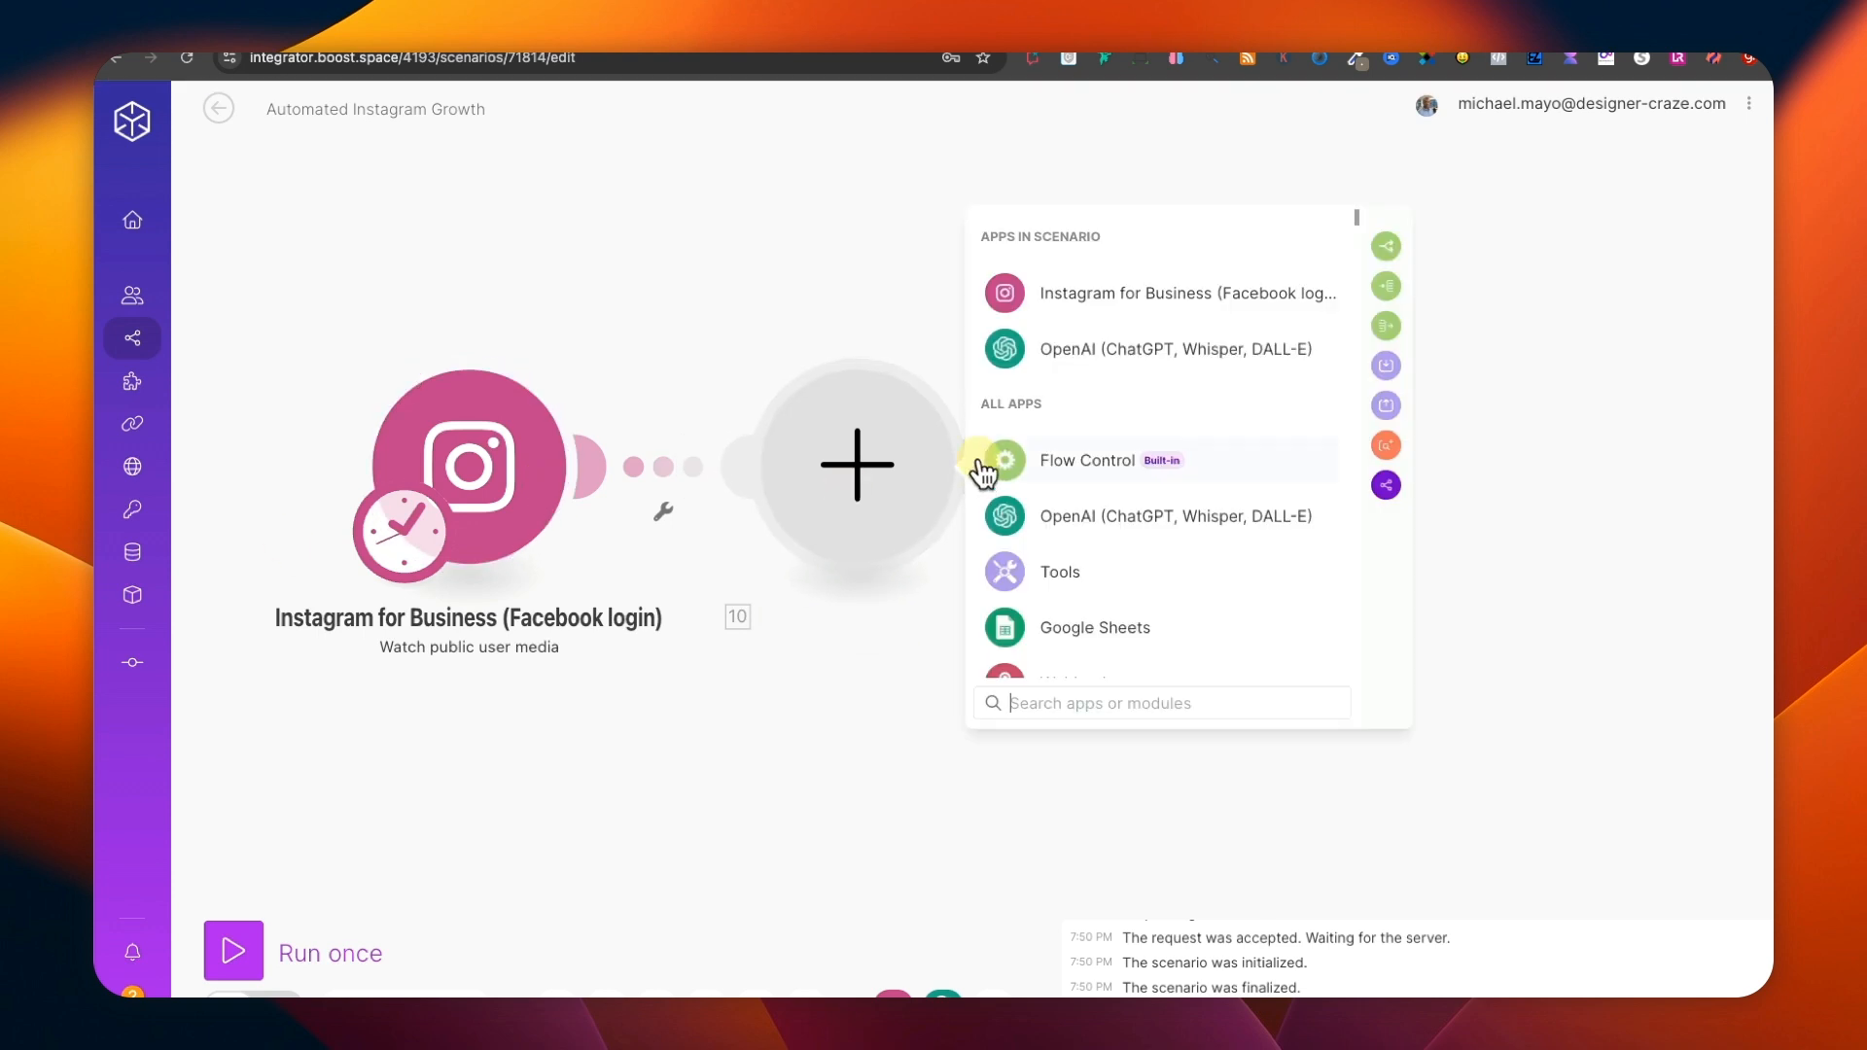
left_click(1087, 348)
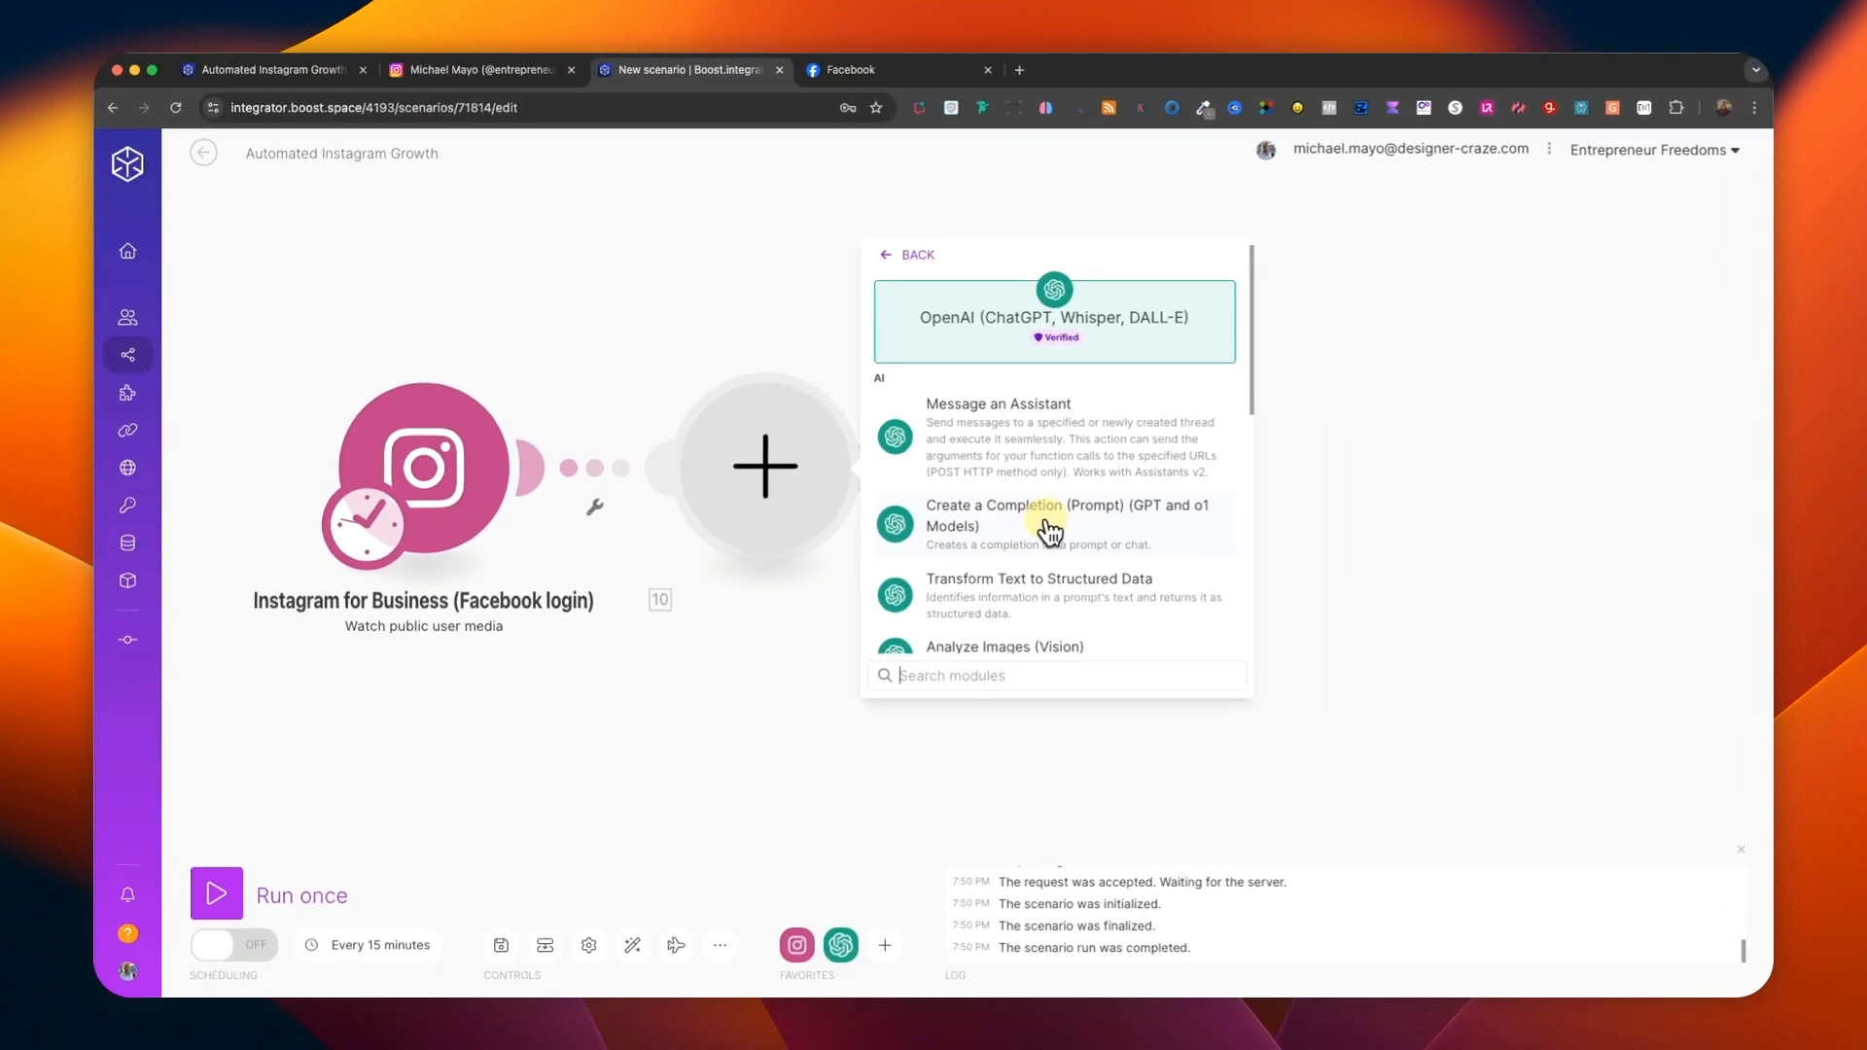
left_click(1049, 530)
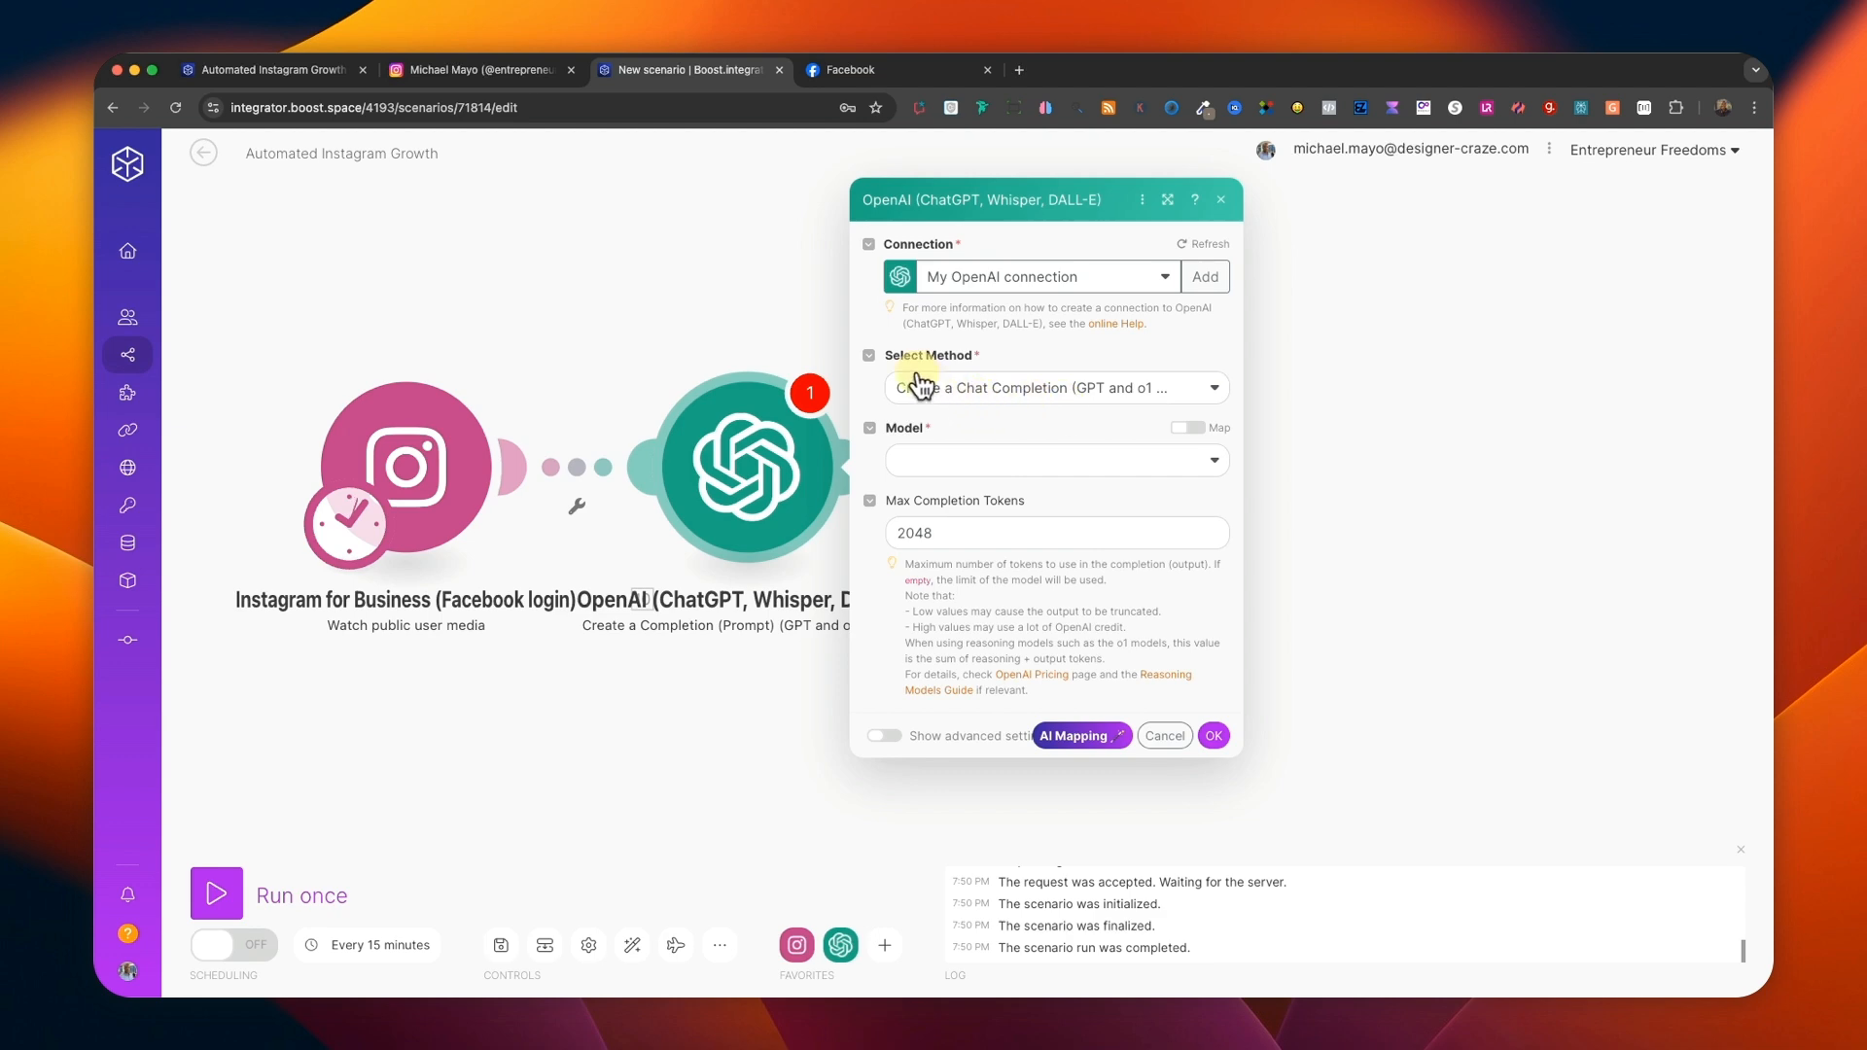
Set the OpenAI module's method to Create a Prompt Completion (Legacy) and its model to gpt-3.5-turbo-instruct.
left_click(961, 389)
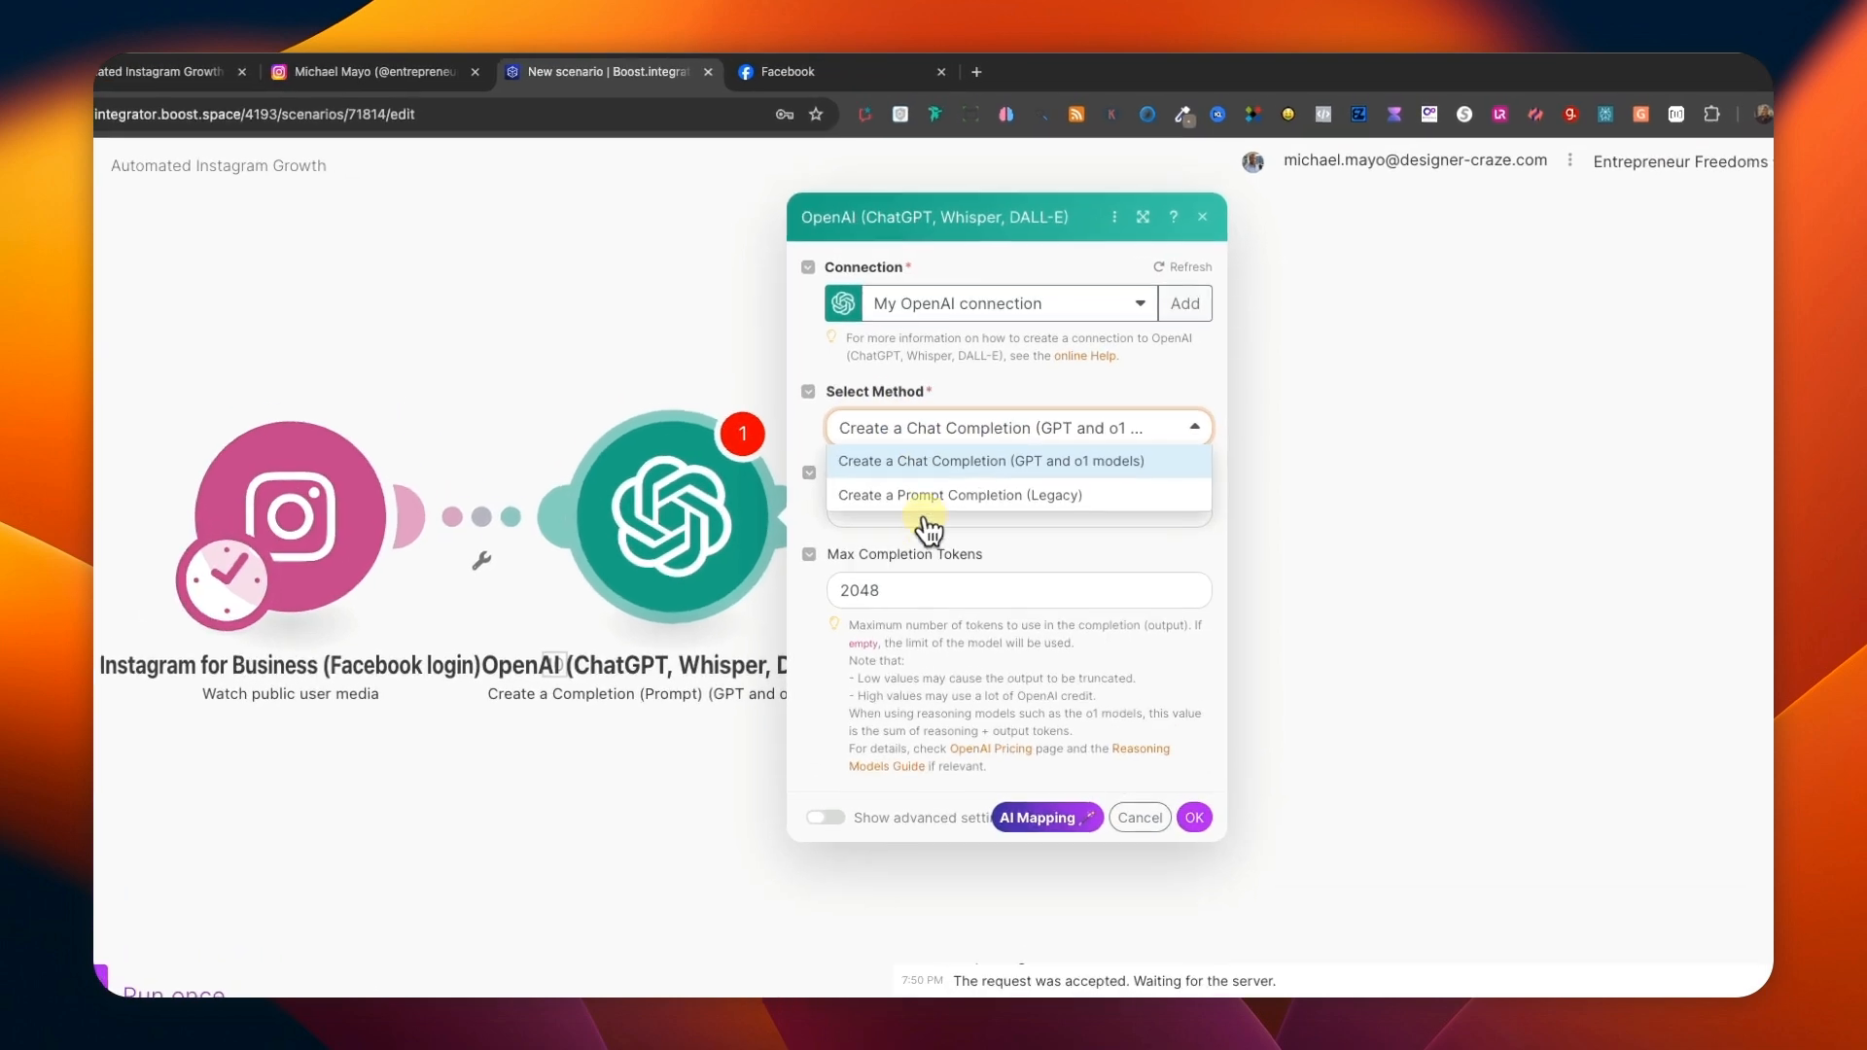
left_click(1047, 452)
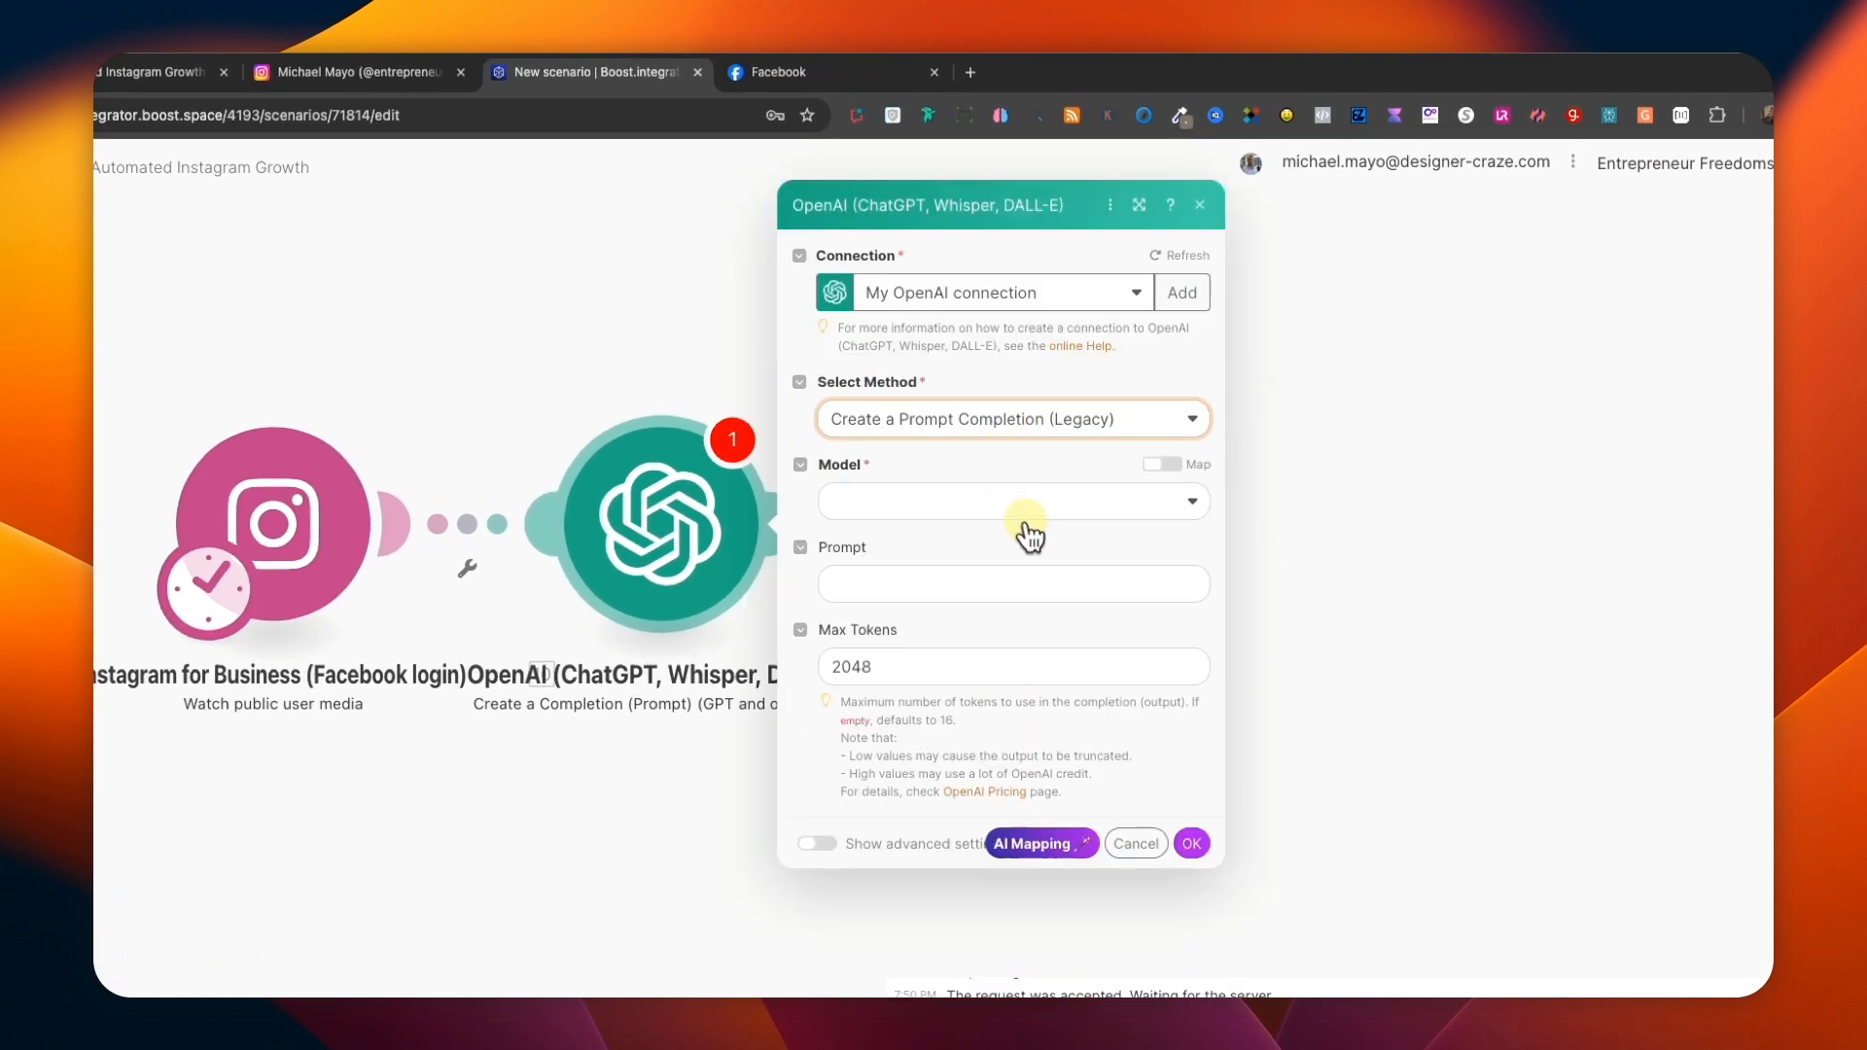
left_click(882, 516)
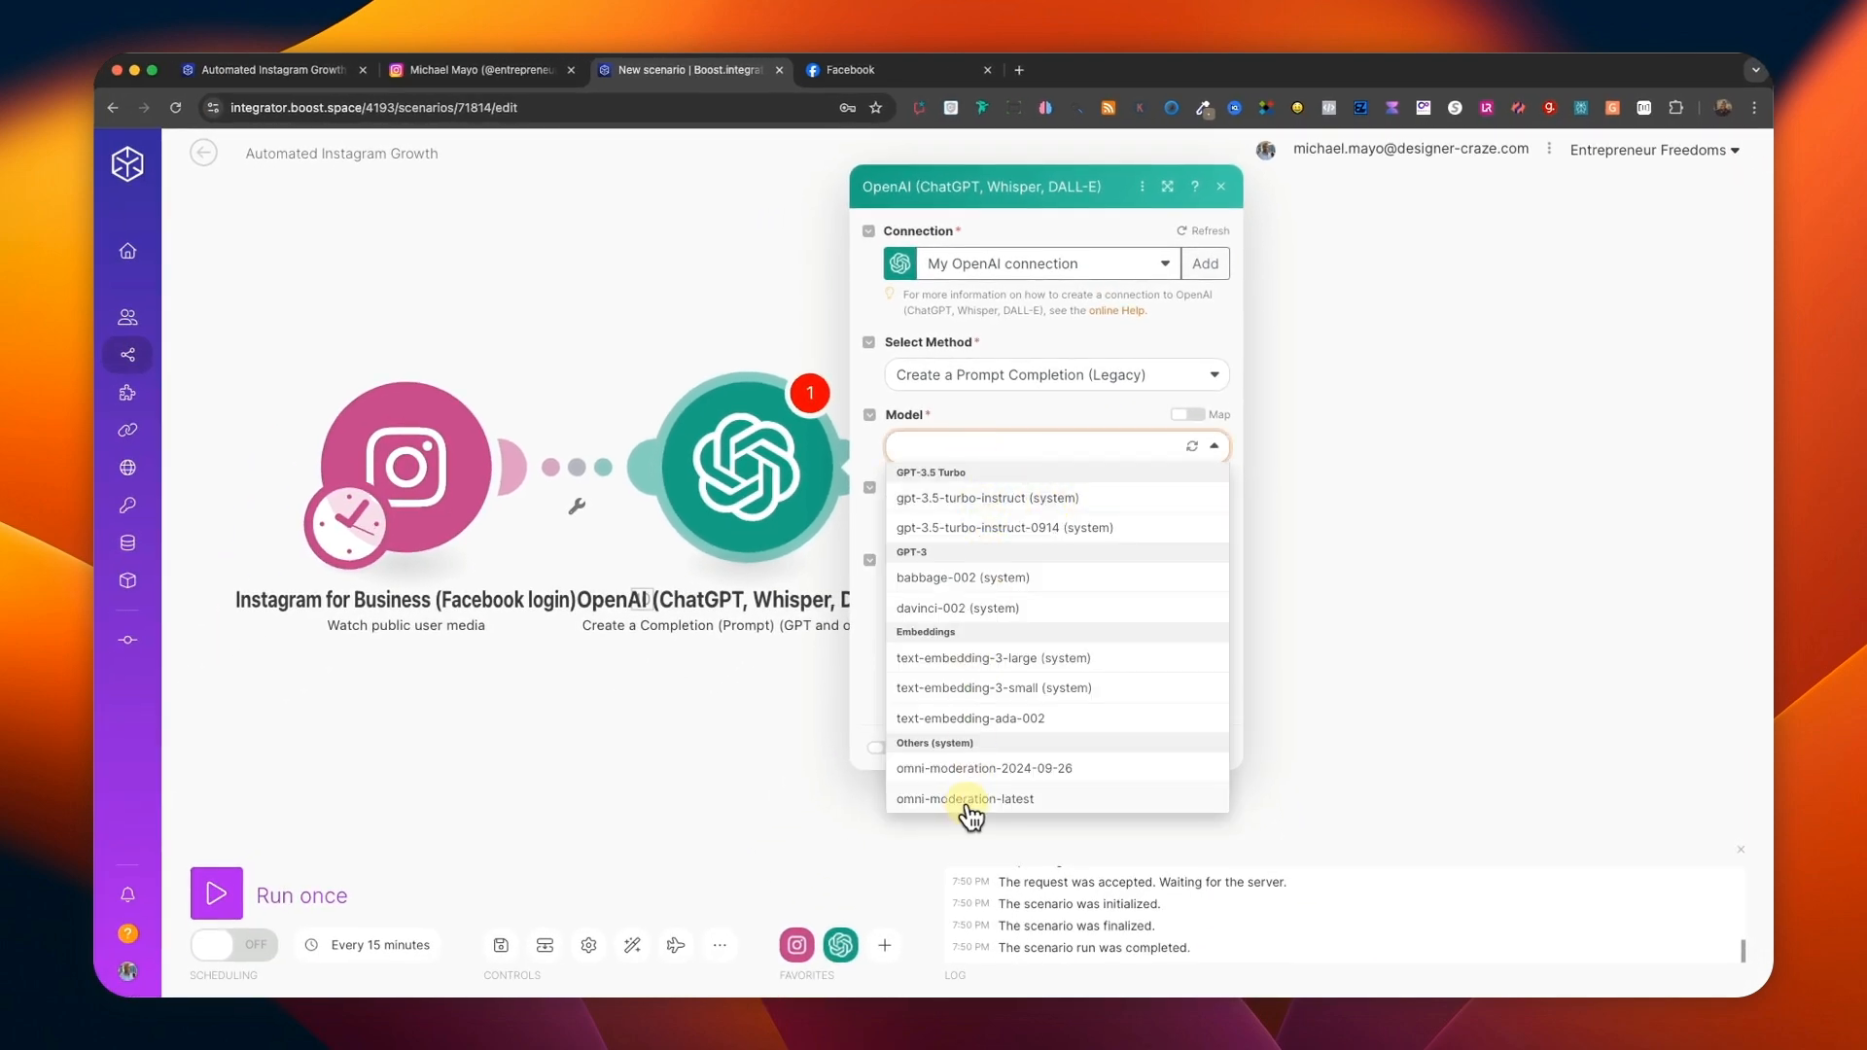
left_click(970, 500)
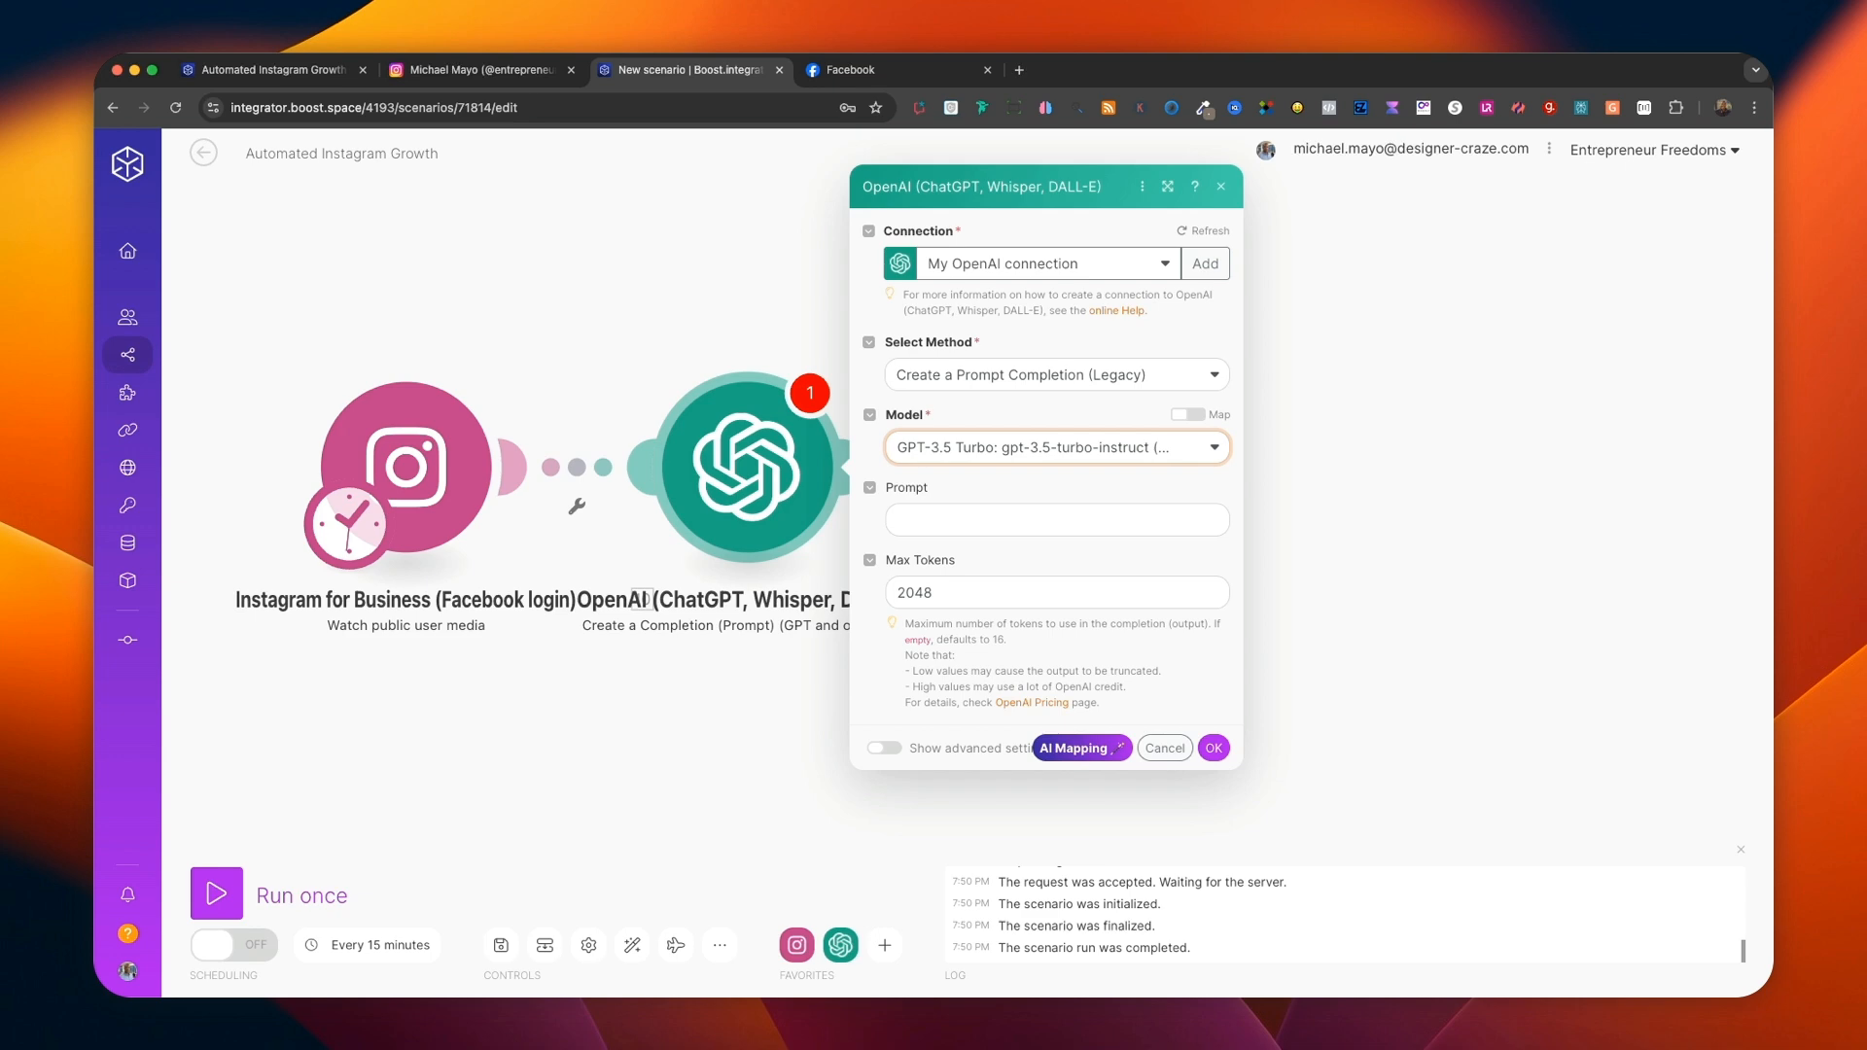
Set the OpenAI prompt to "Write me a question about. What does success mean to you, and how do you define it in your life?".
key("super+Tab")
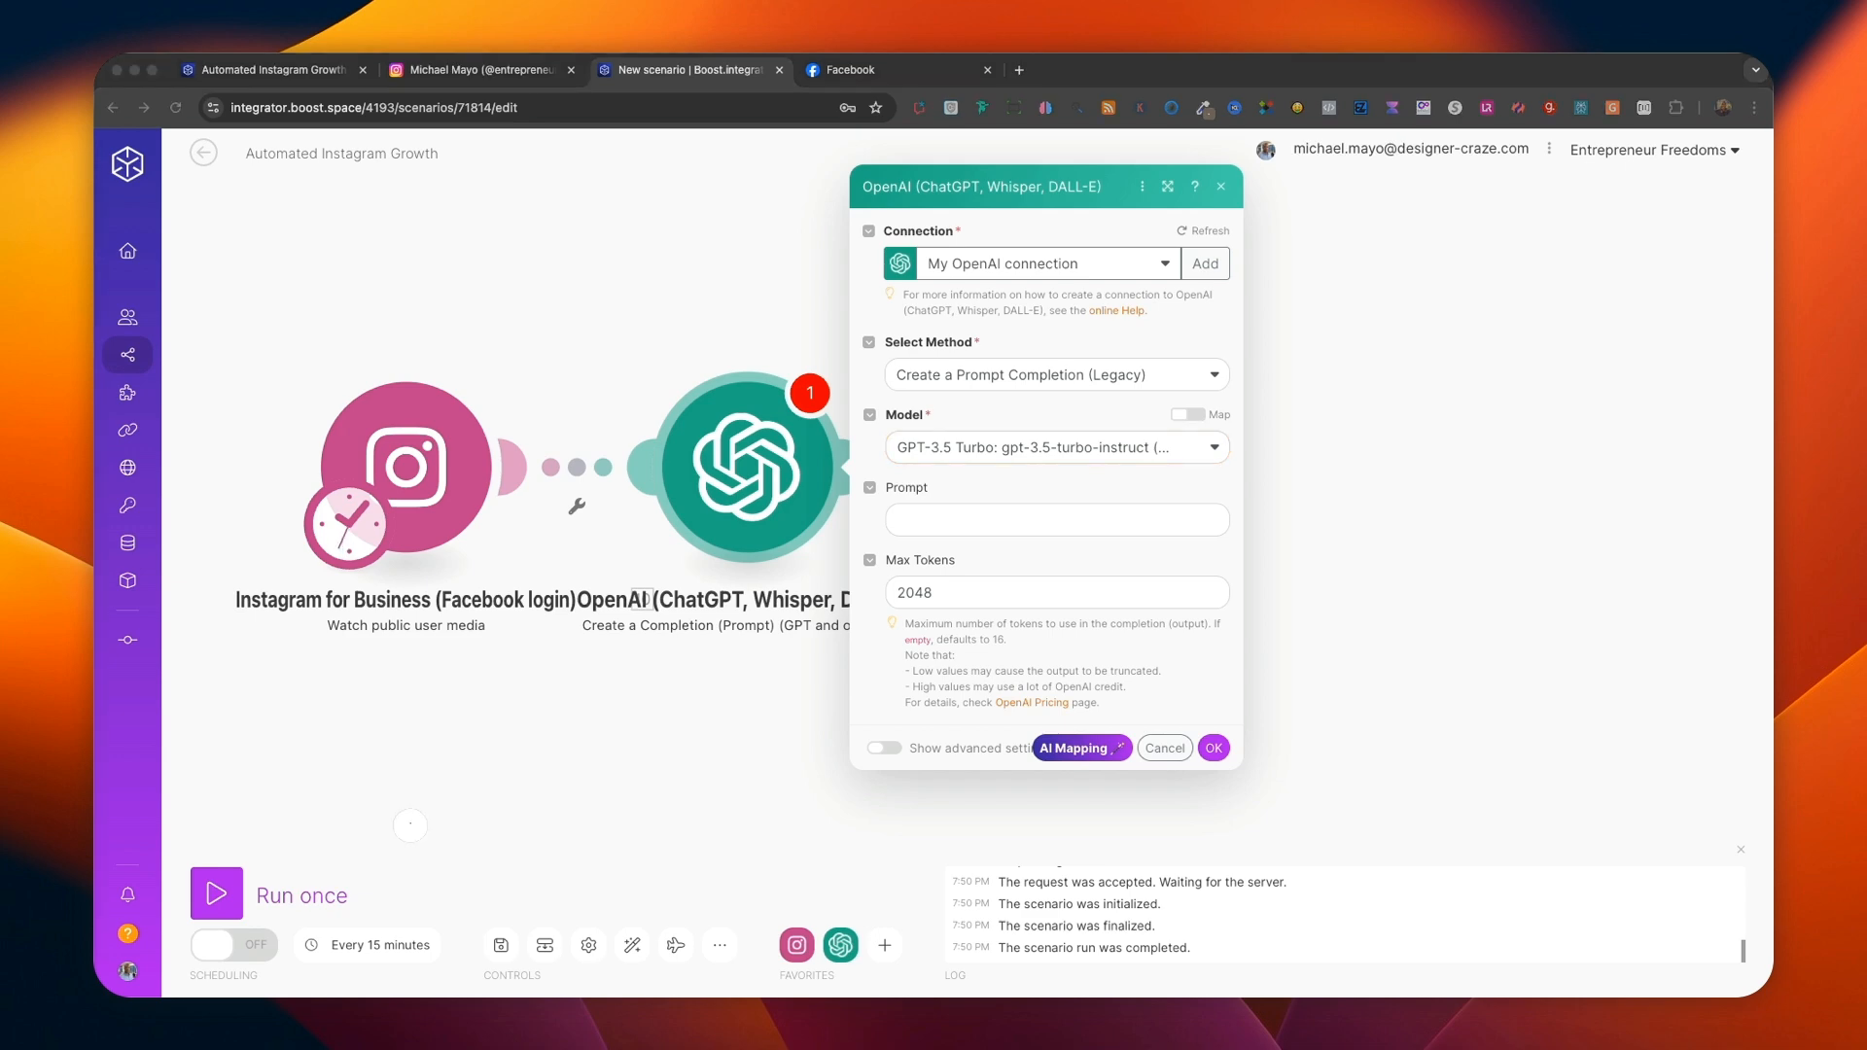
left_click(930, 520)
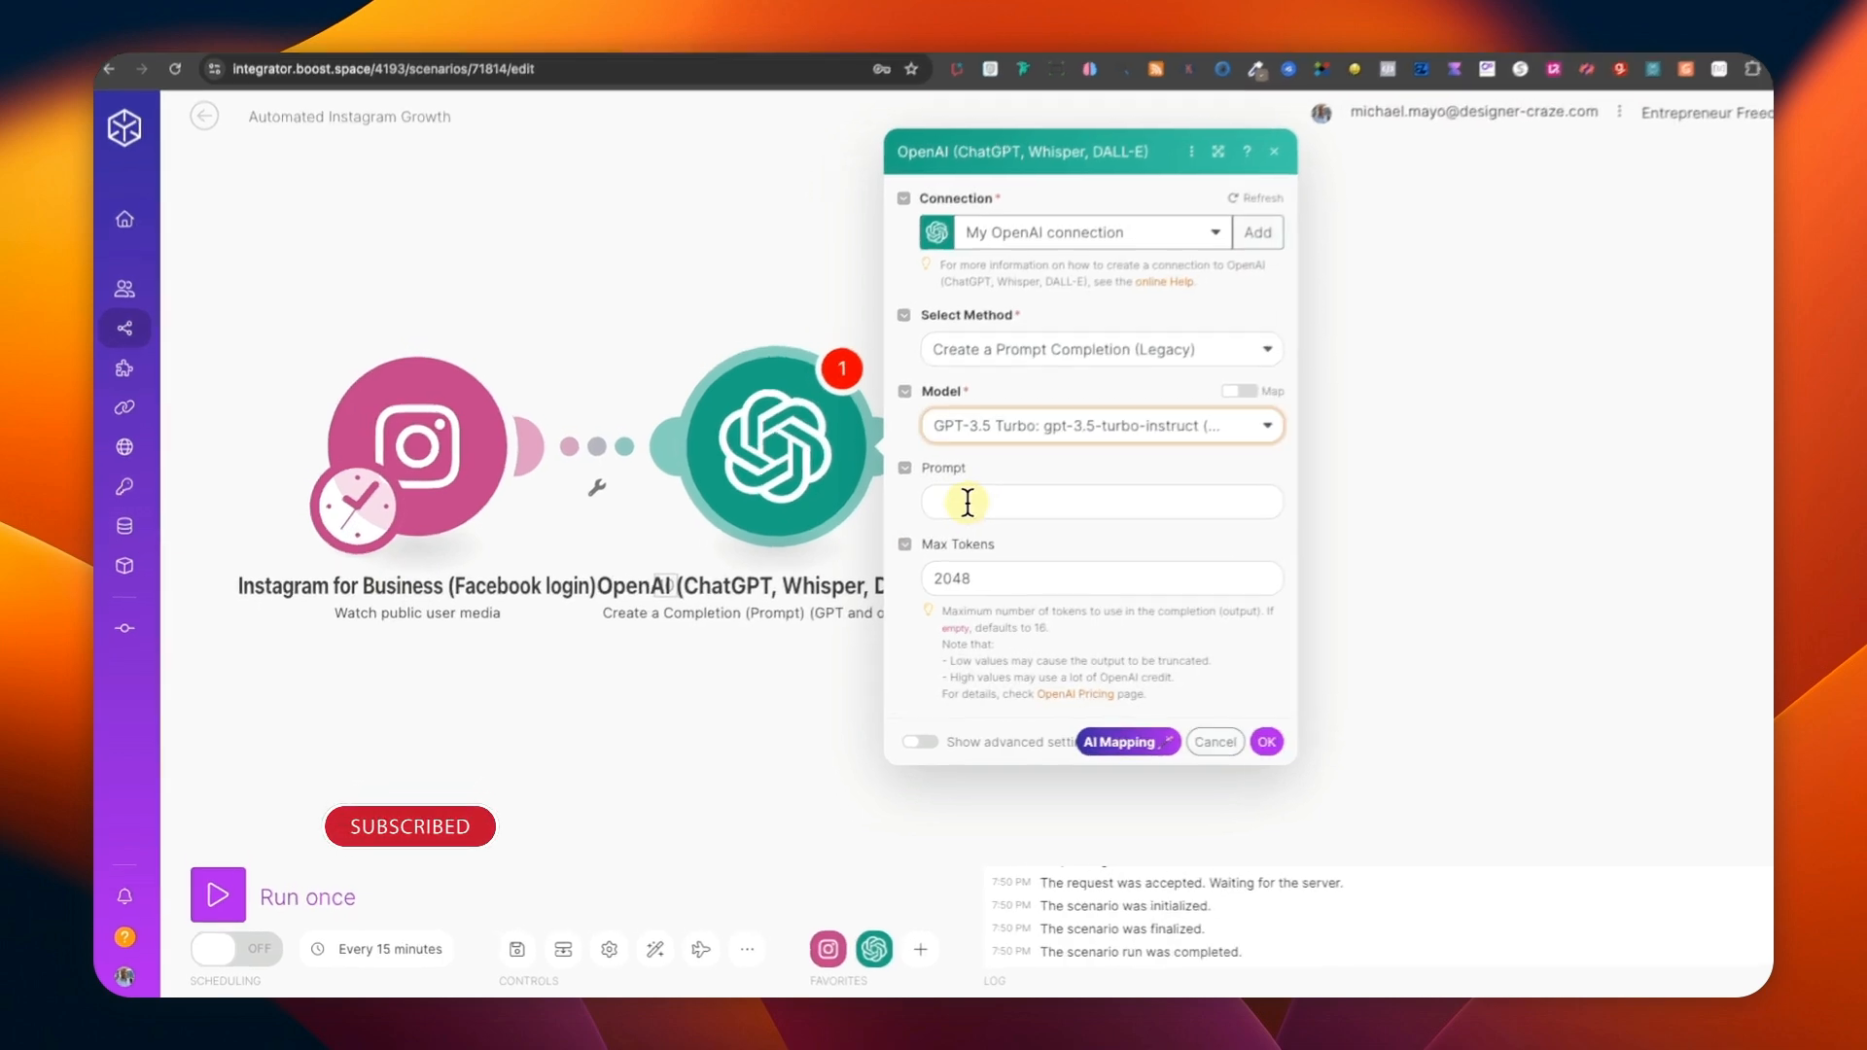
left_click(968, 502)
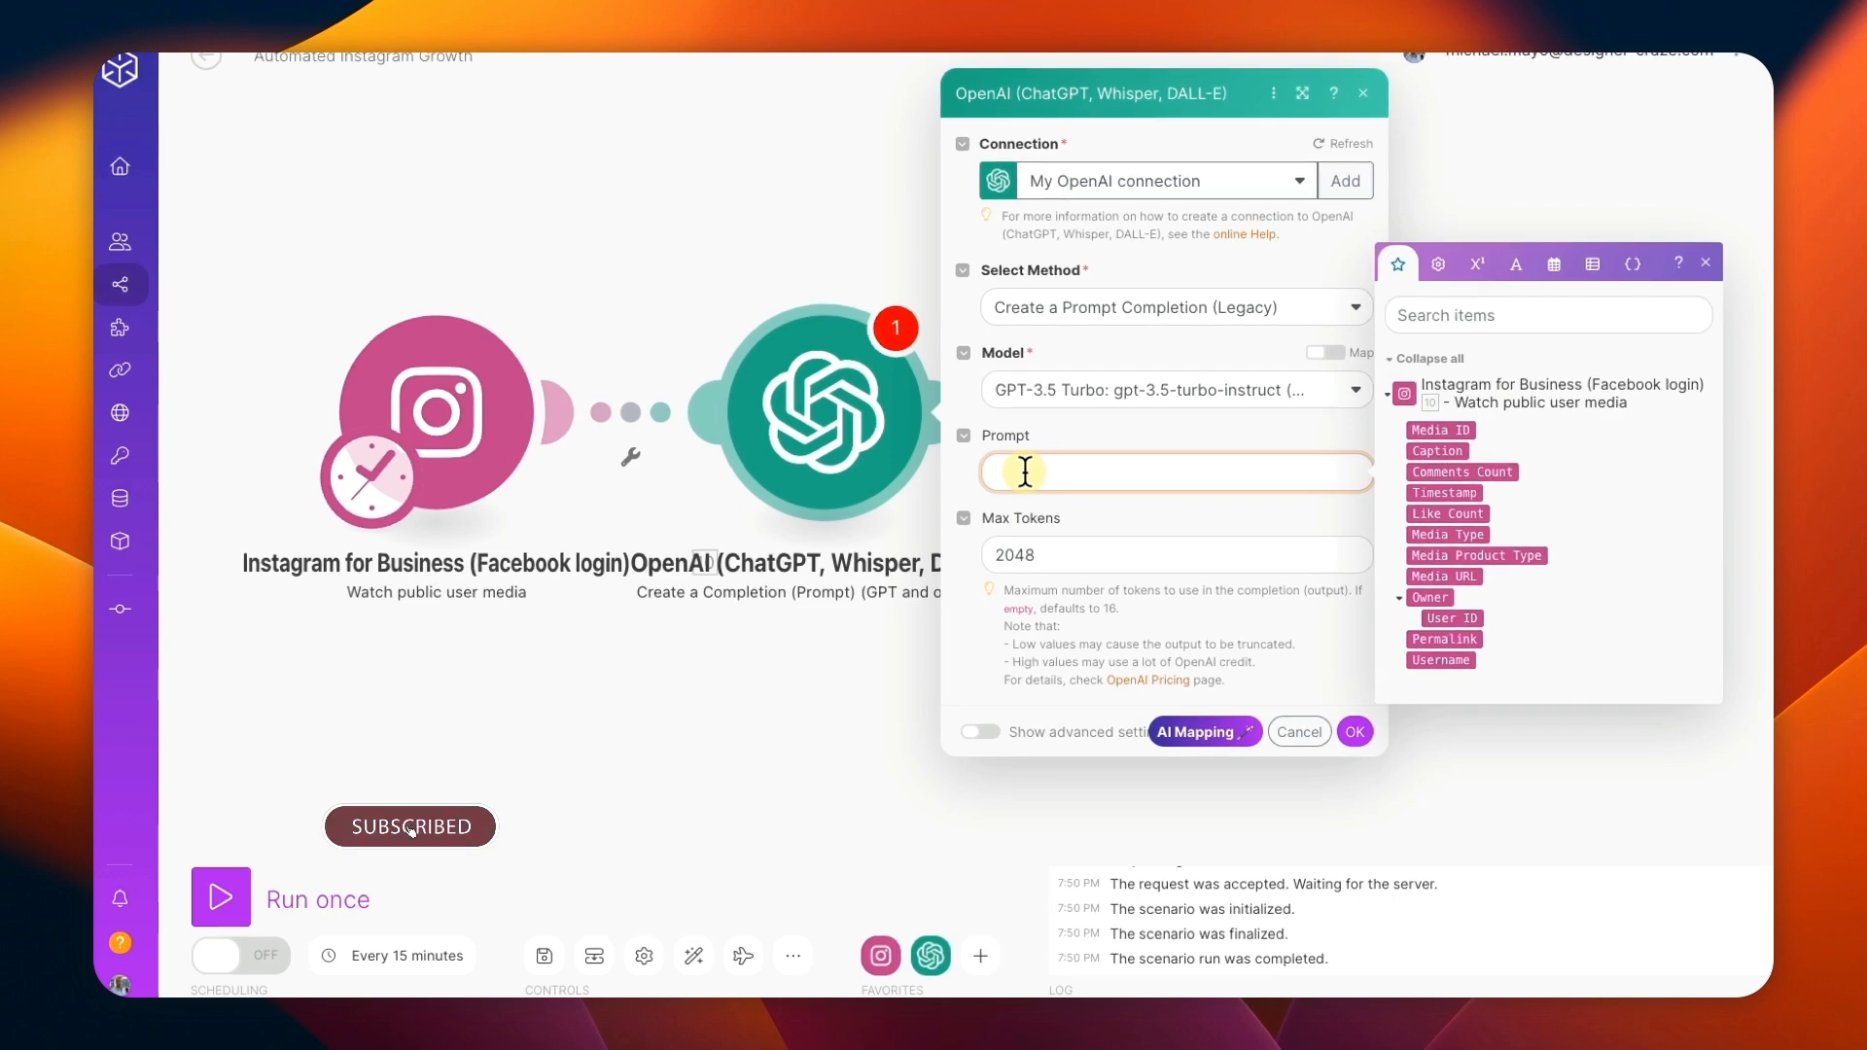
key("super+v")
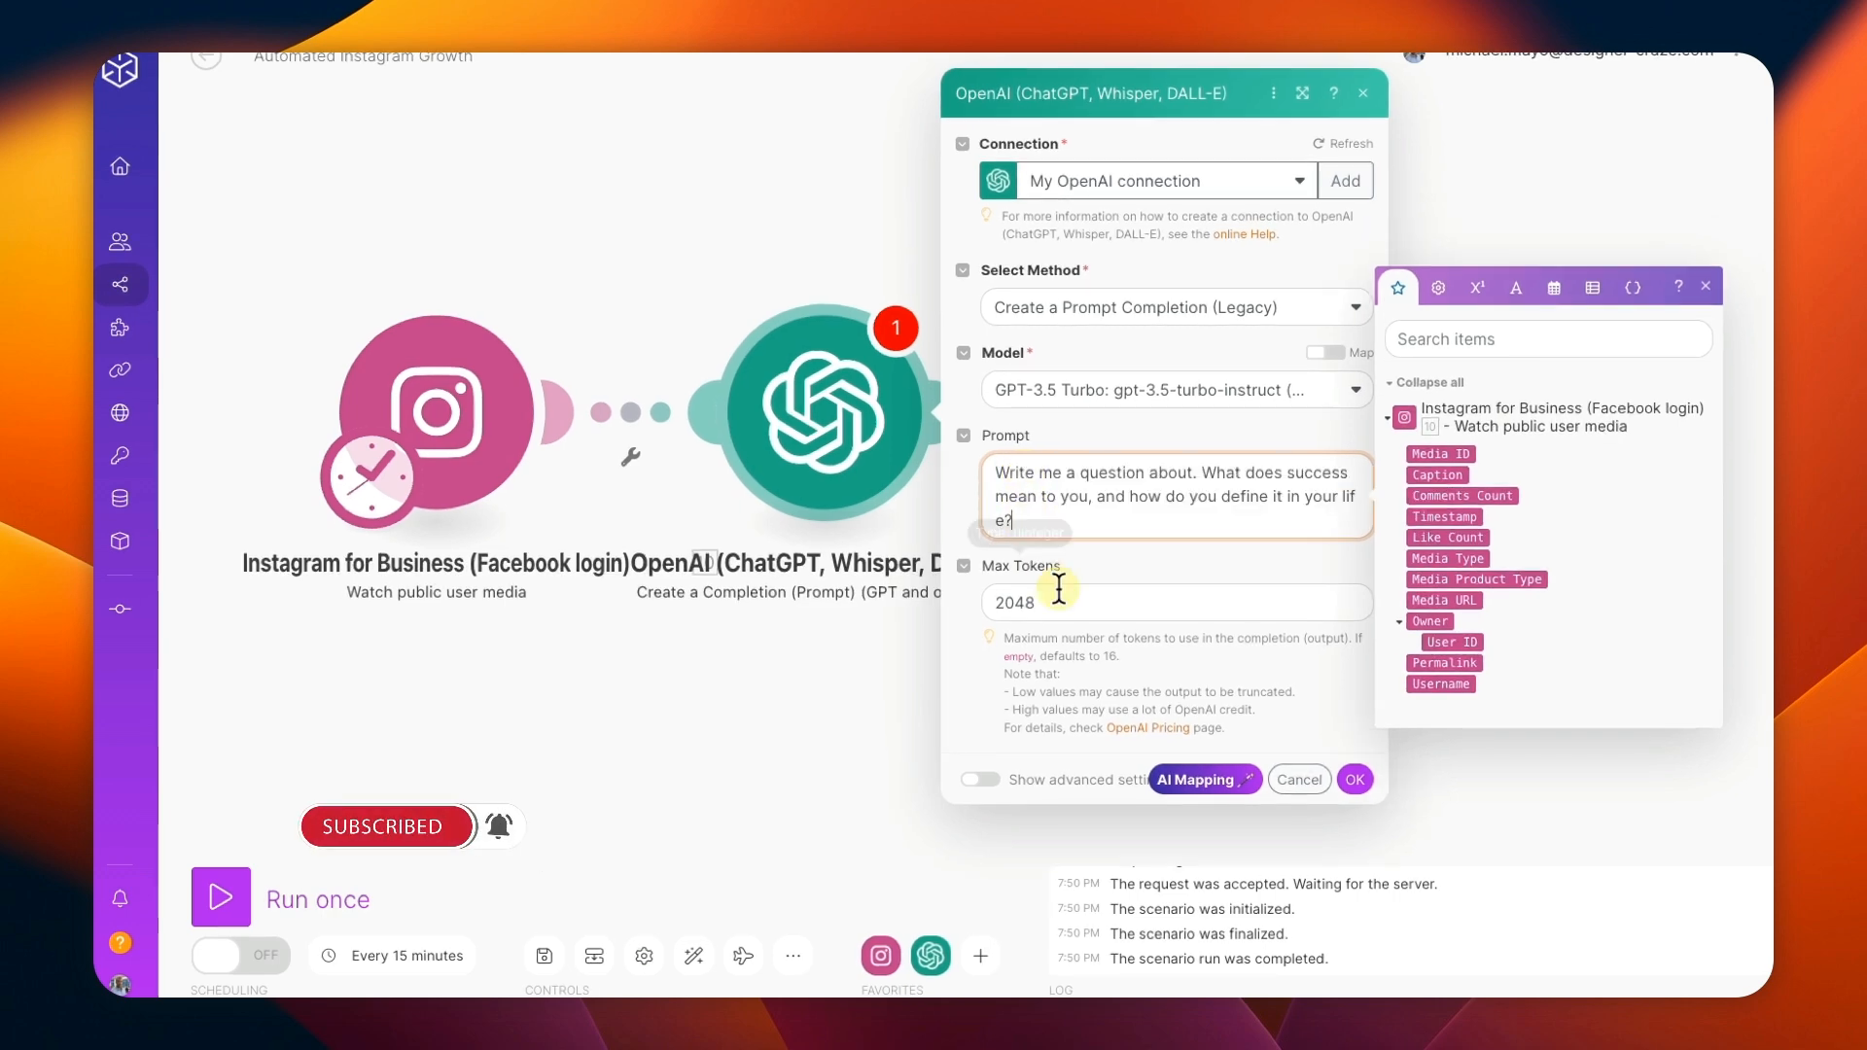
Set the OpenAI module's max tokens to 1000, accept its settings and save the scenario.
left_click_drag(1063, 609, 970, 603)
type("1000")
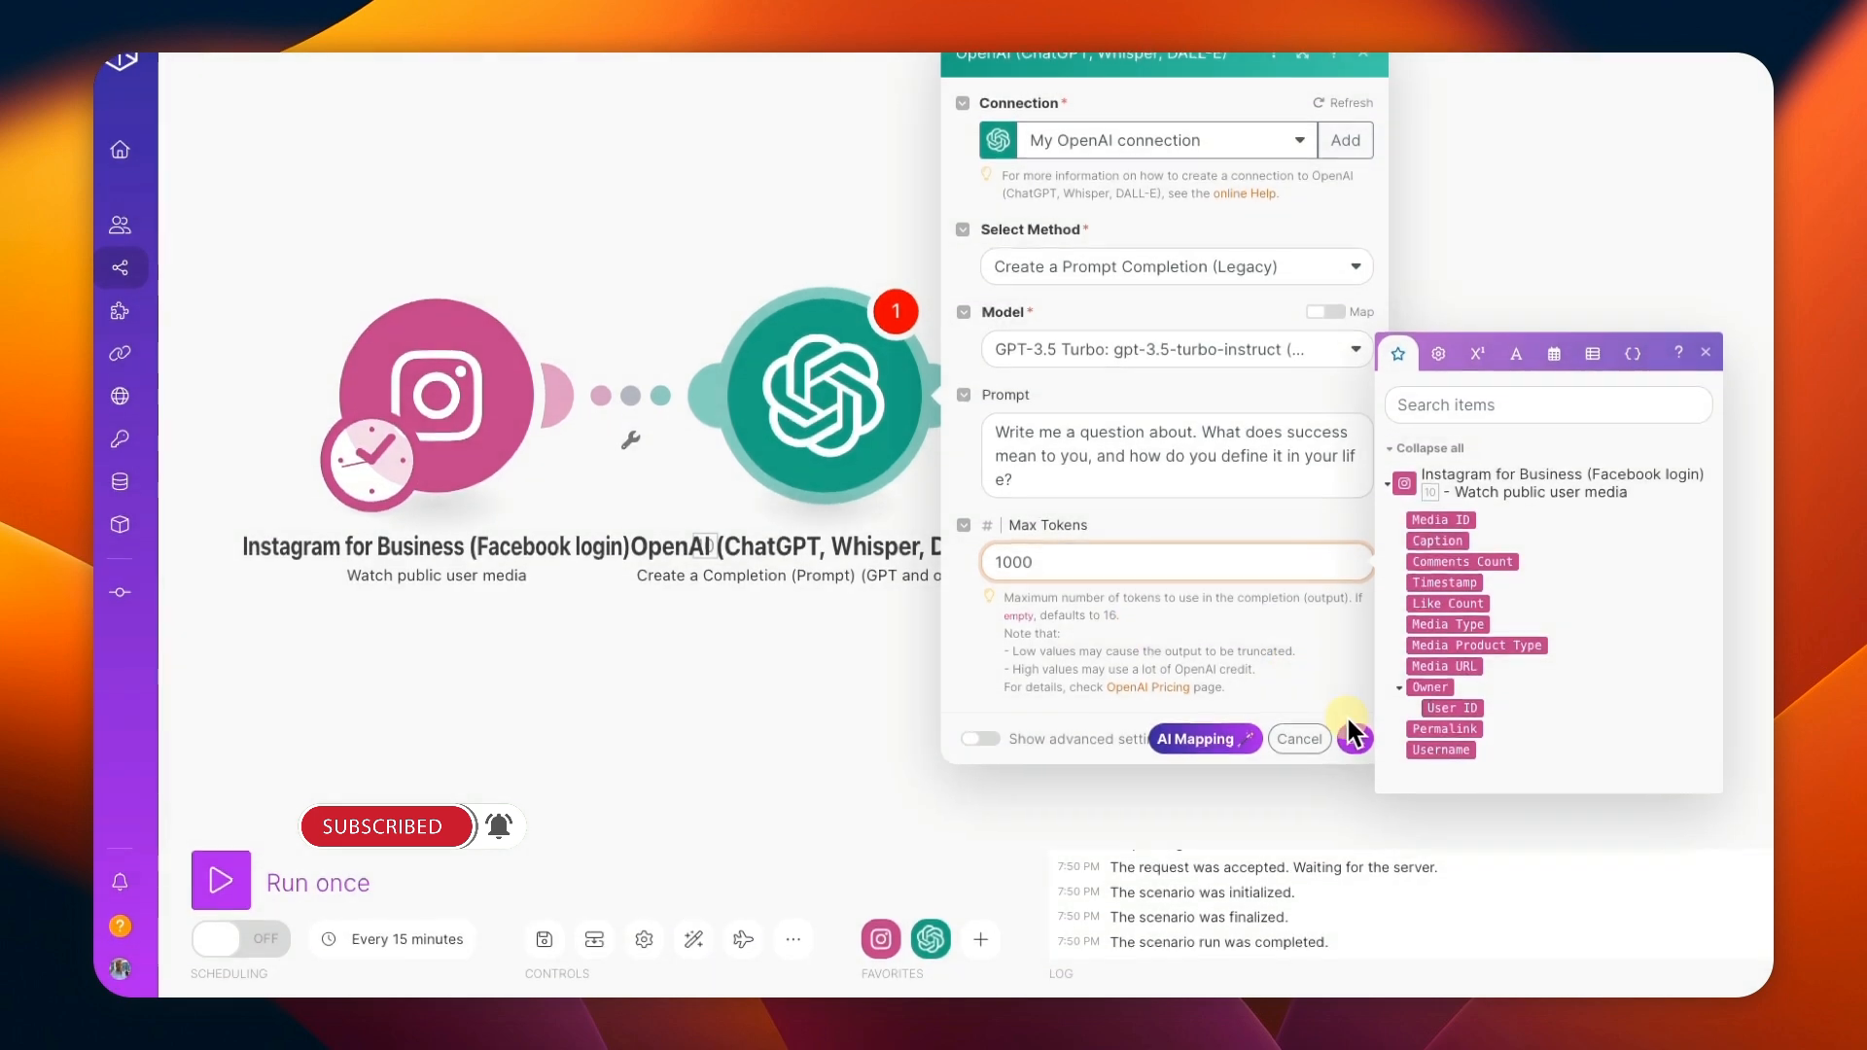
left_click(1355, 756)
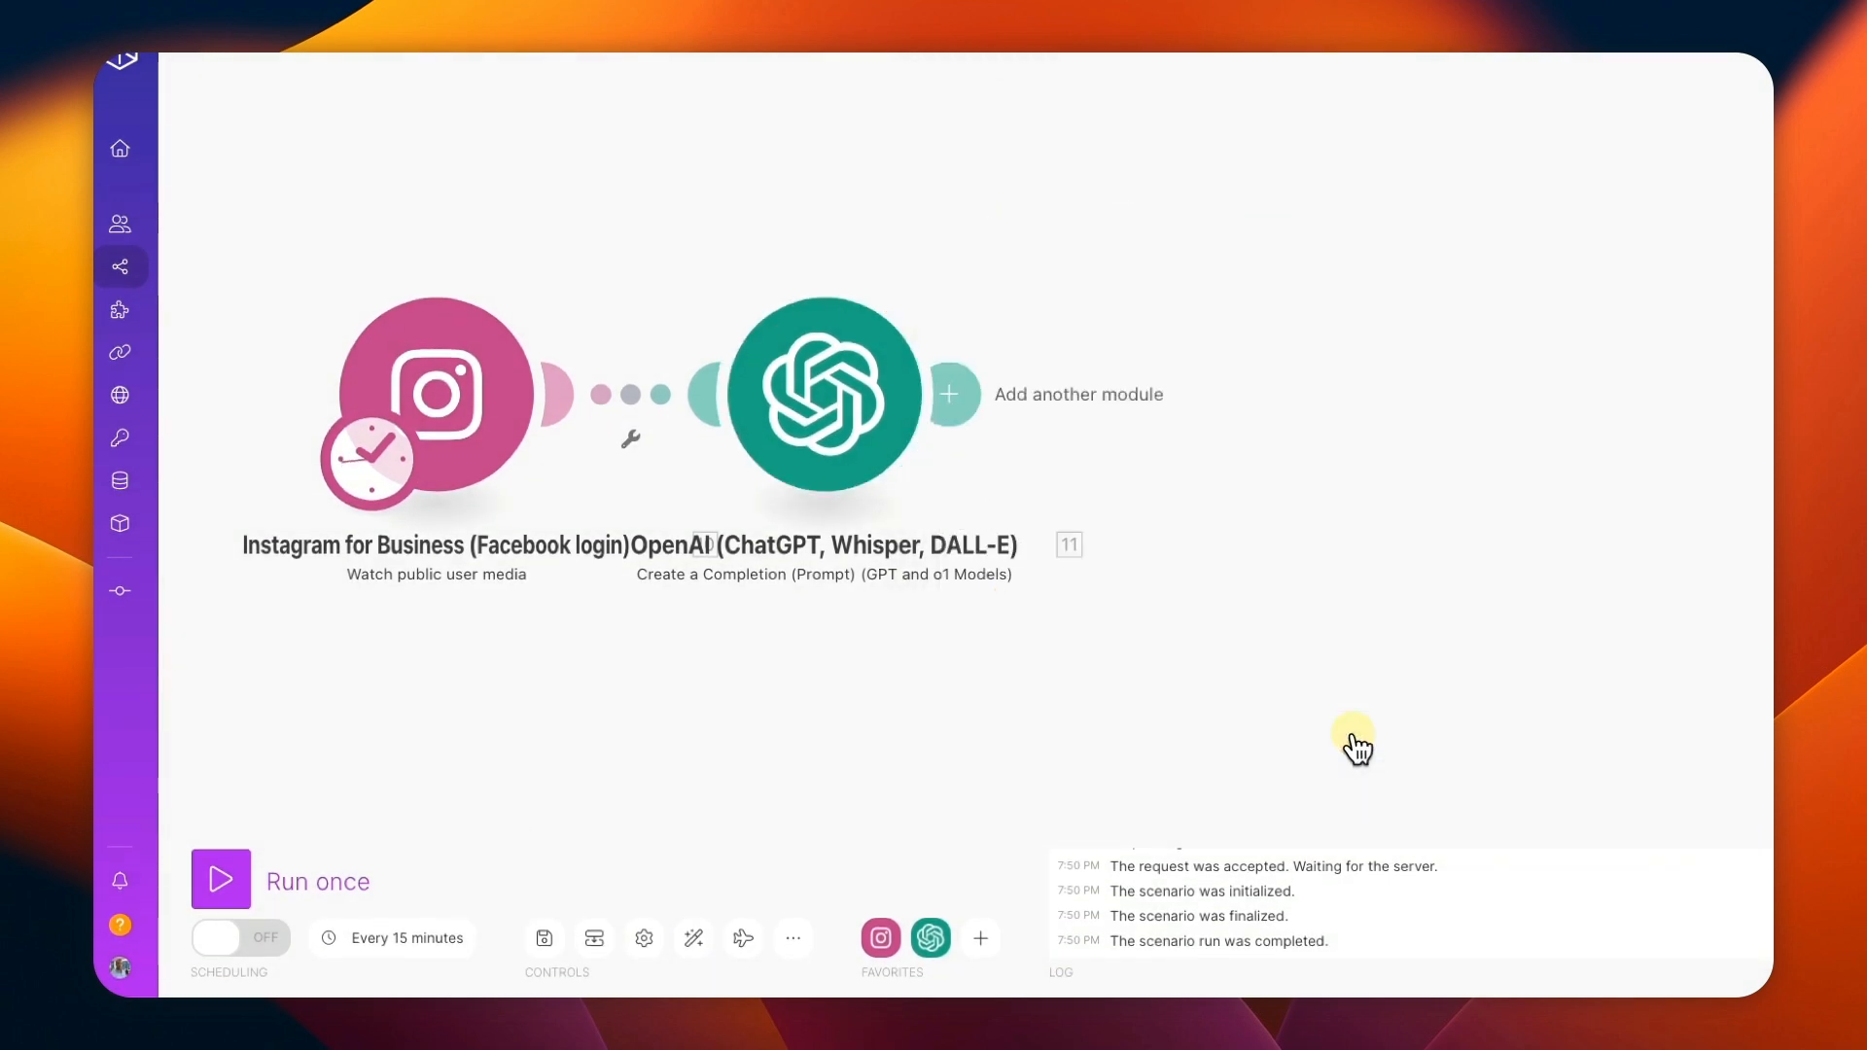
left_click(546, 939)
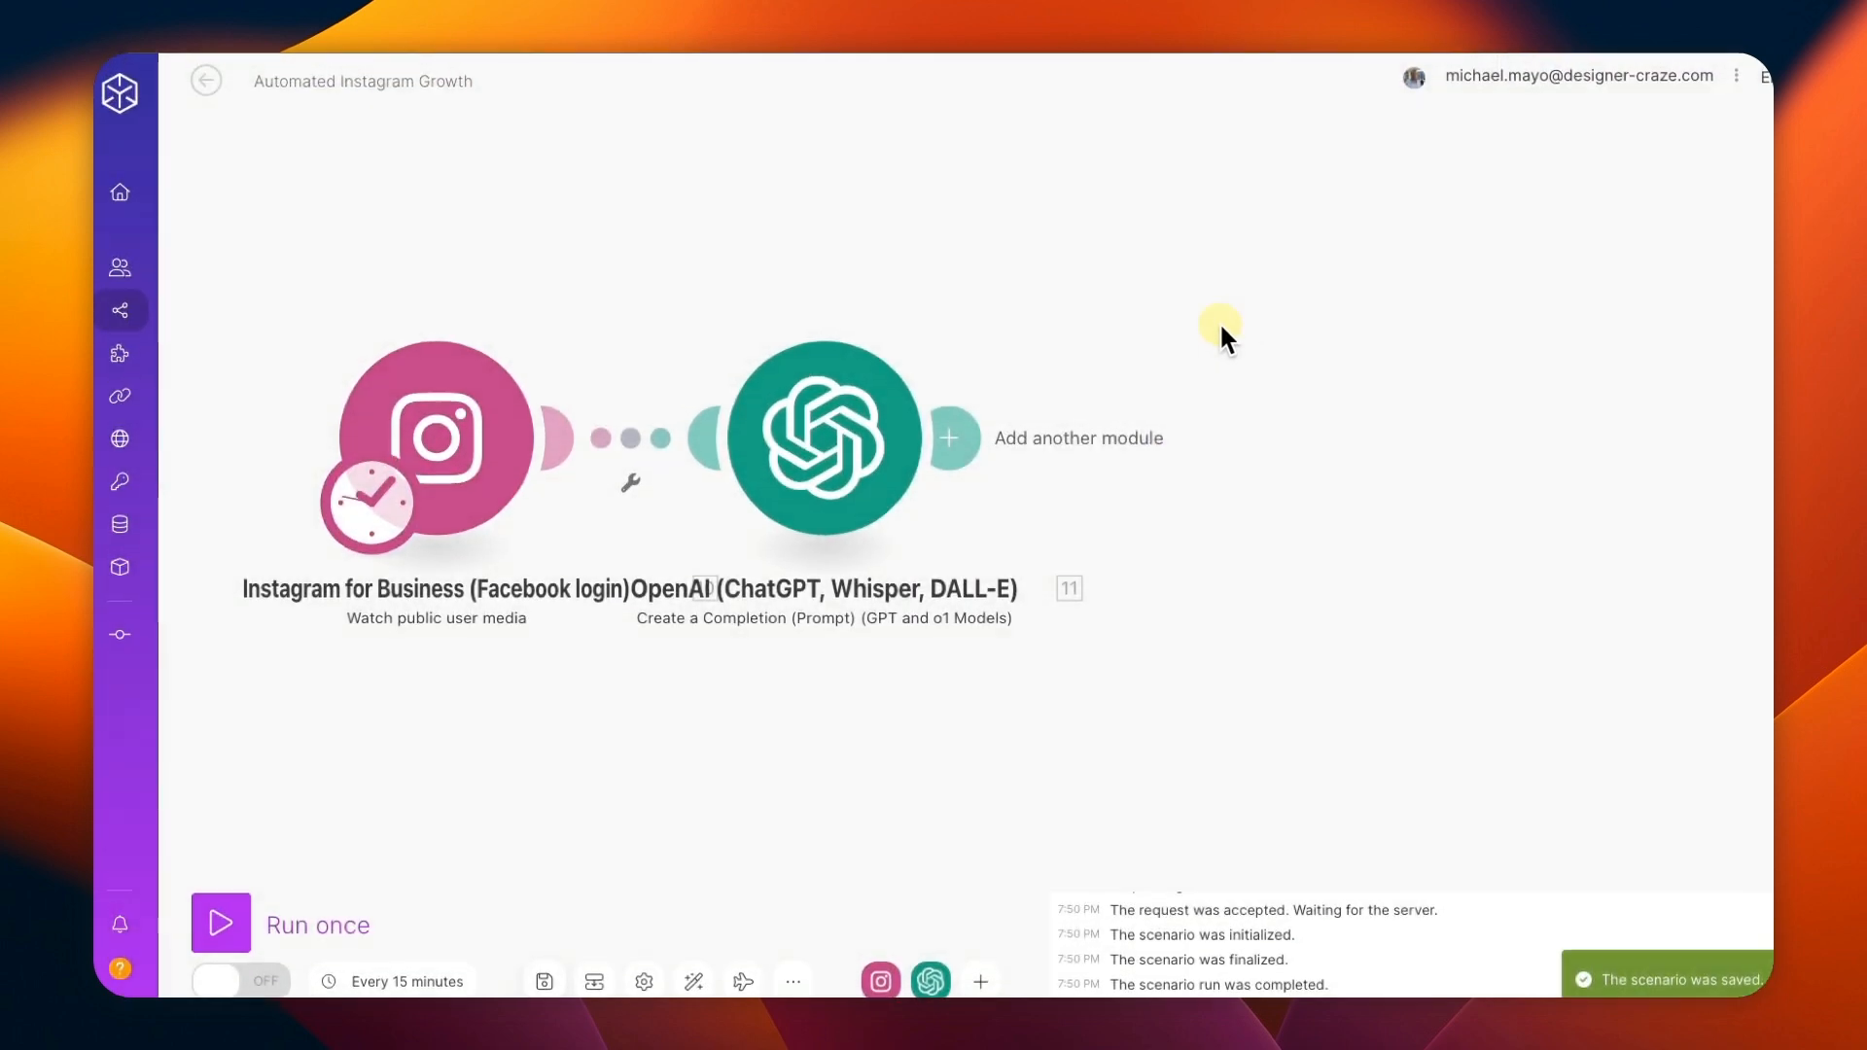
Add an Instagram for Business Create a photo post module after OpenAI and save the scenario despite its unfilled fields.
left_click(1000, 418)
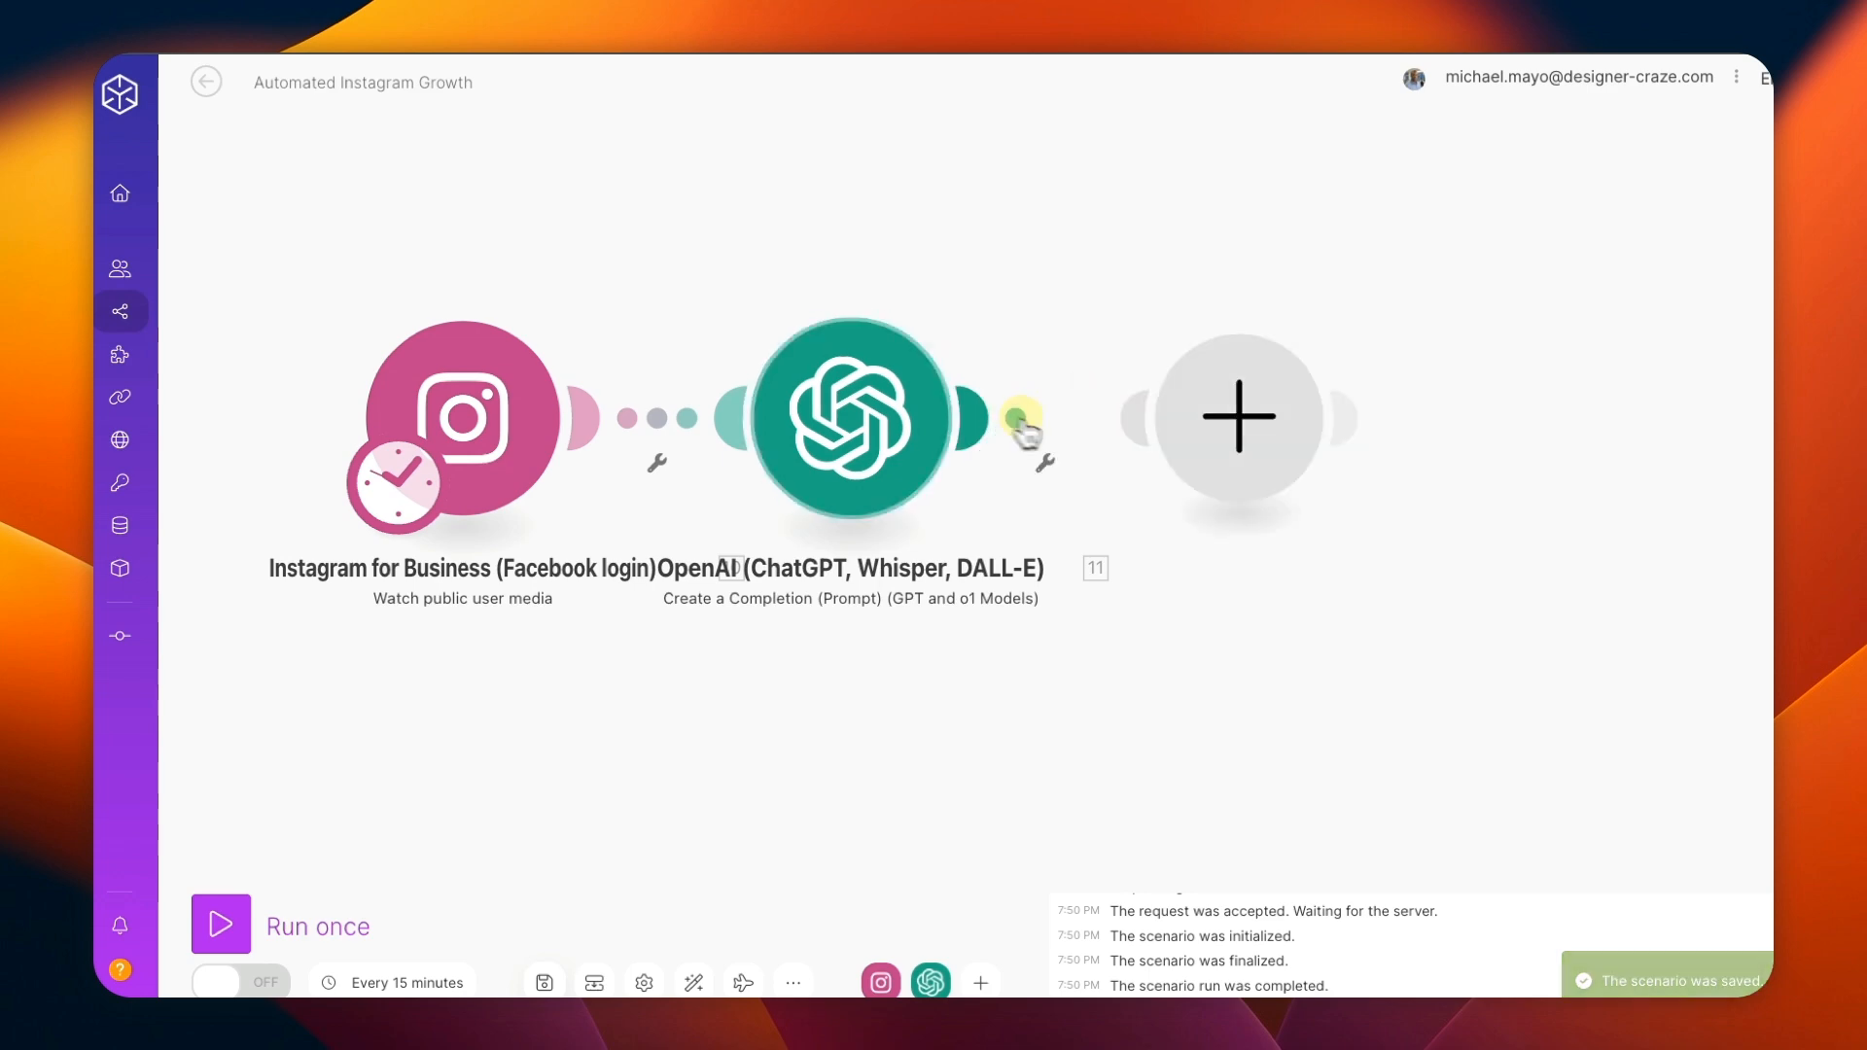
left_click(1540, 284)
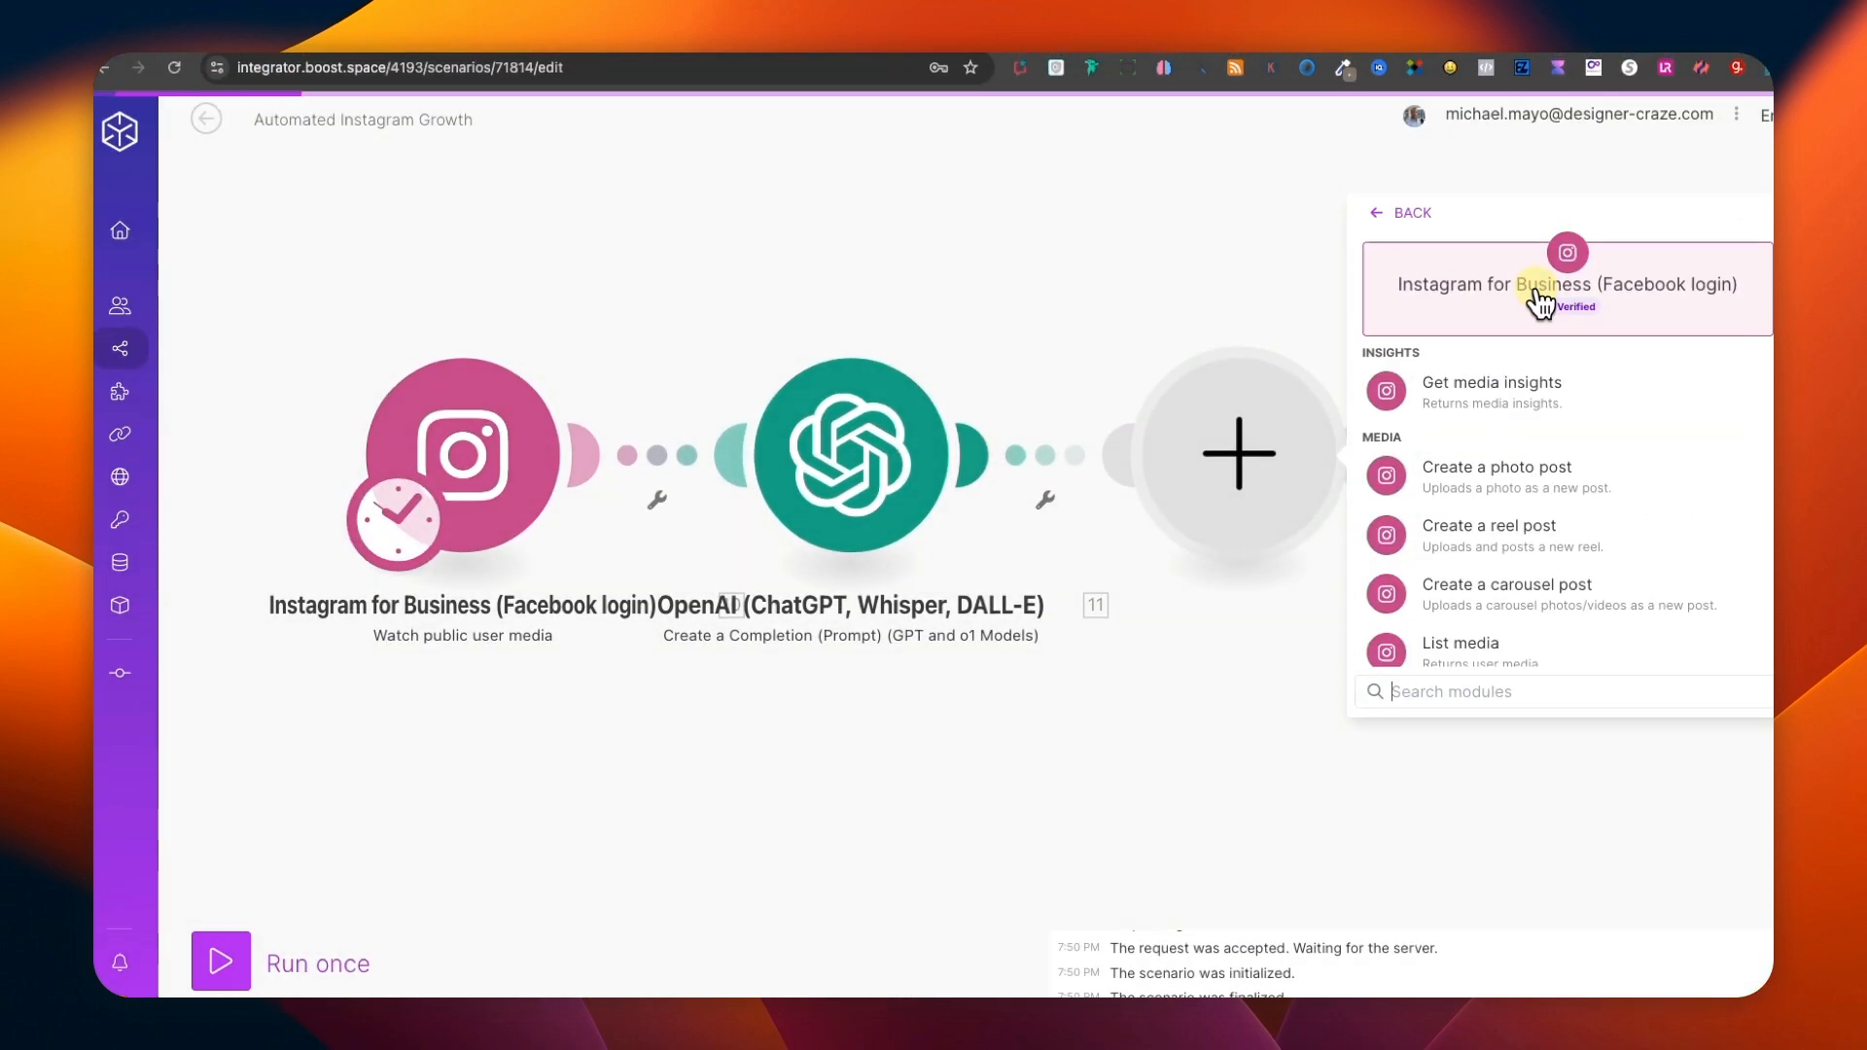
left_click(1515, 477)
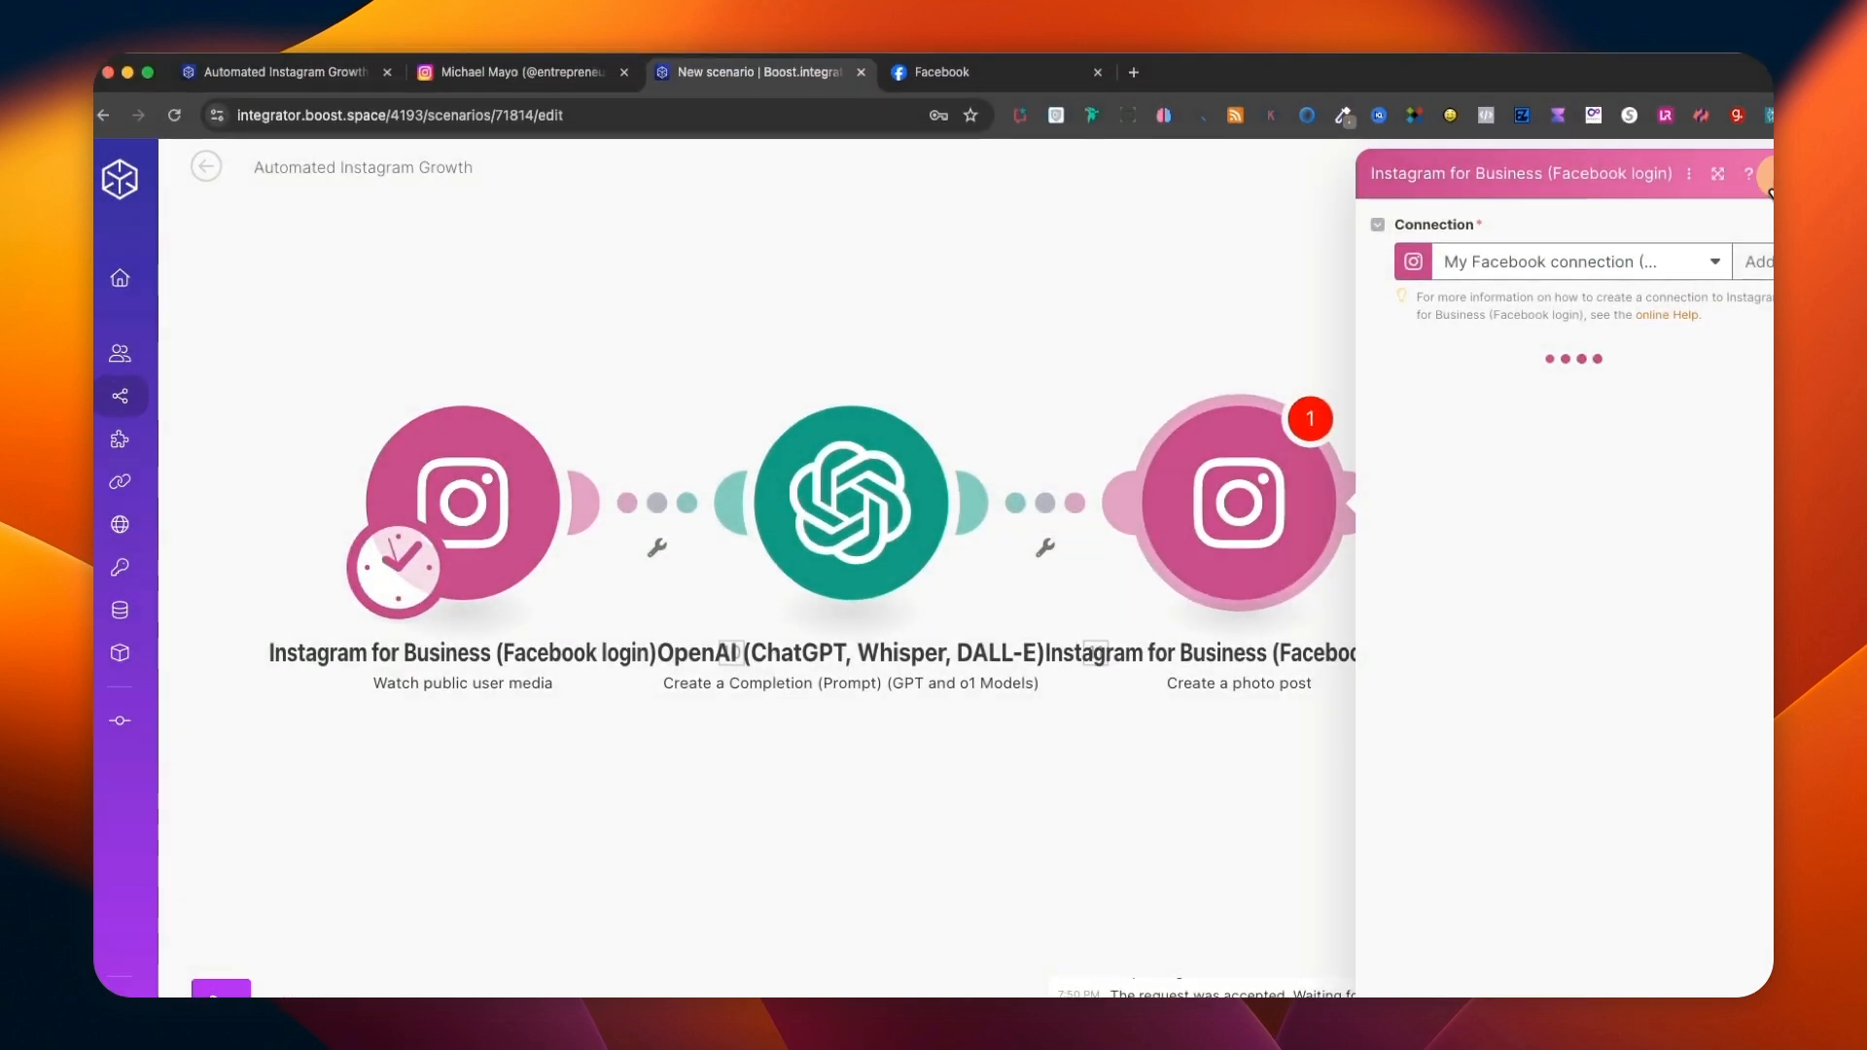
left_click(1777, 175)
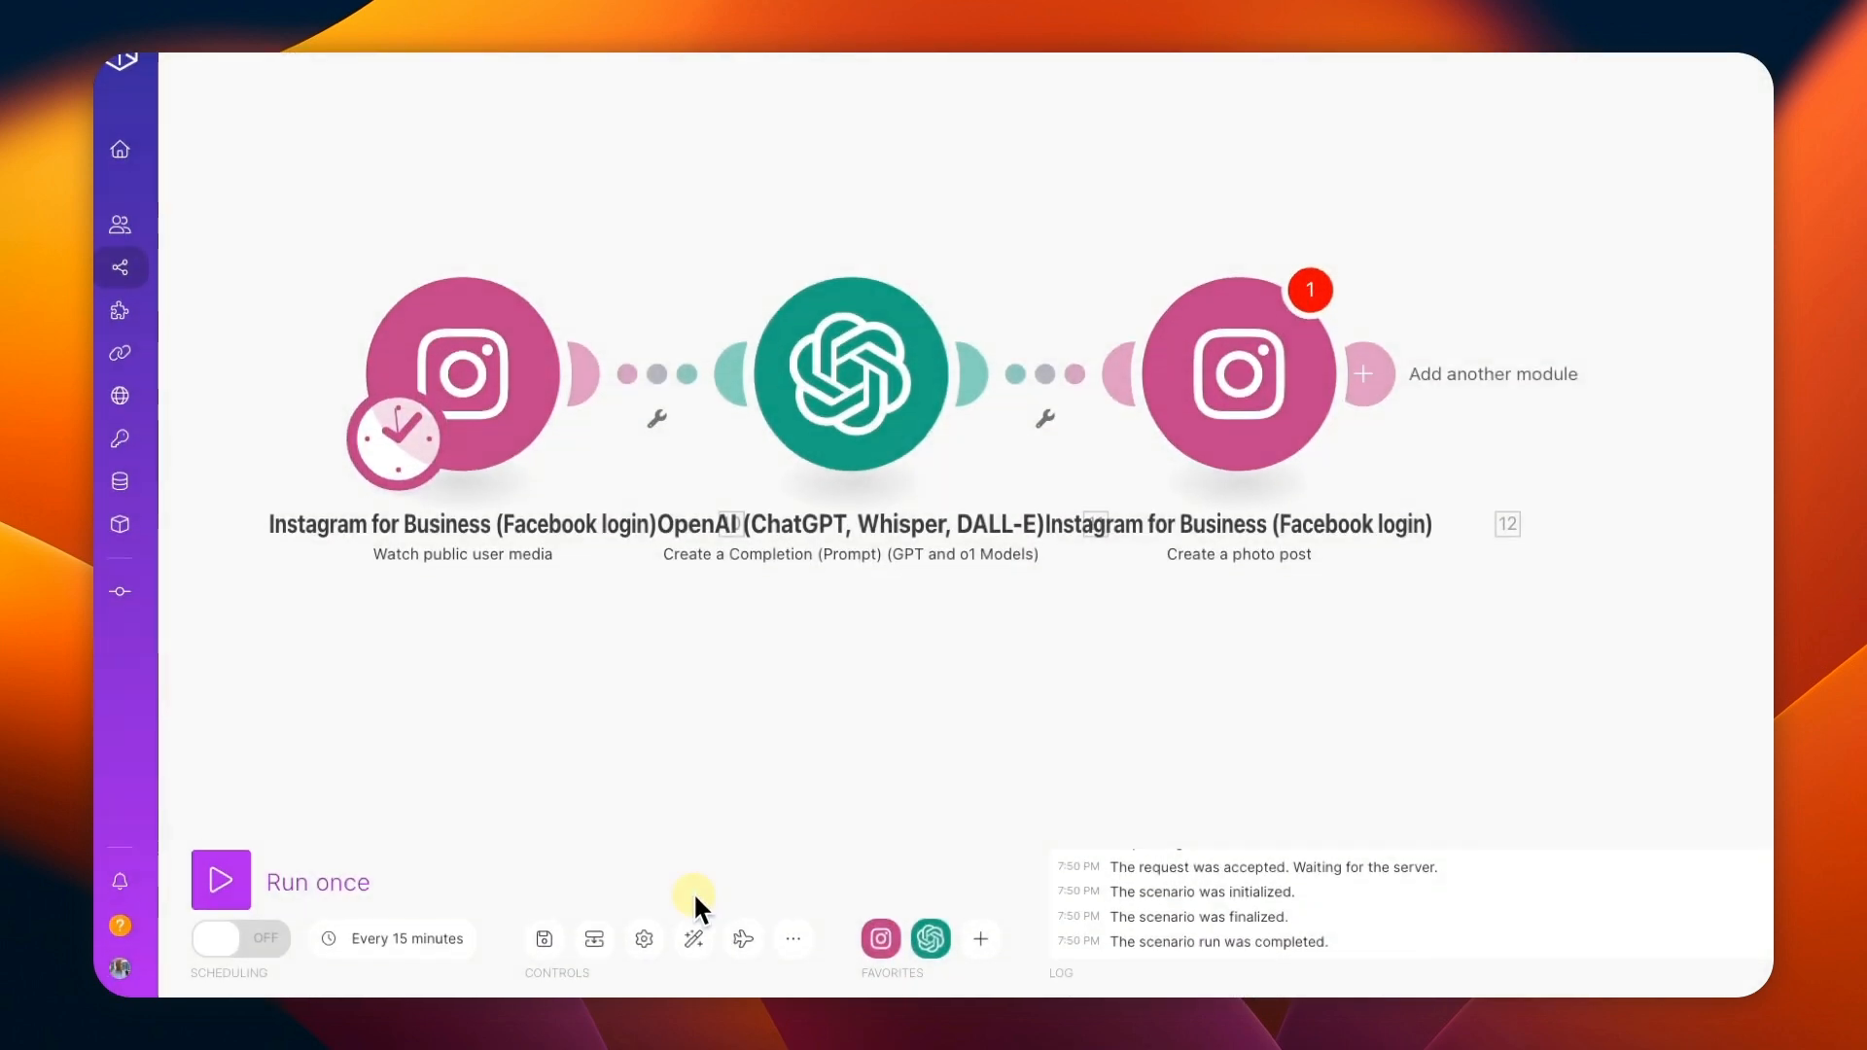
left_click(544, 940)
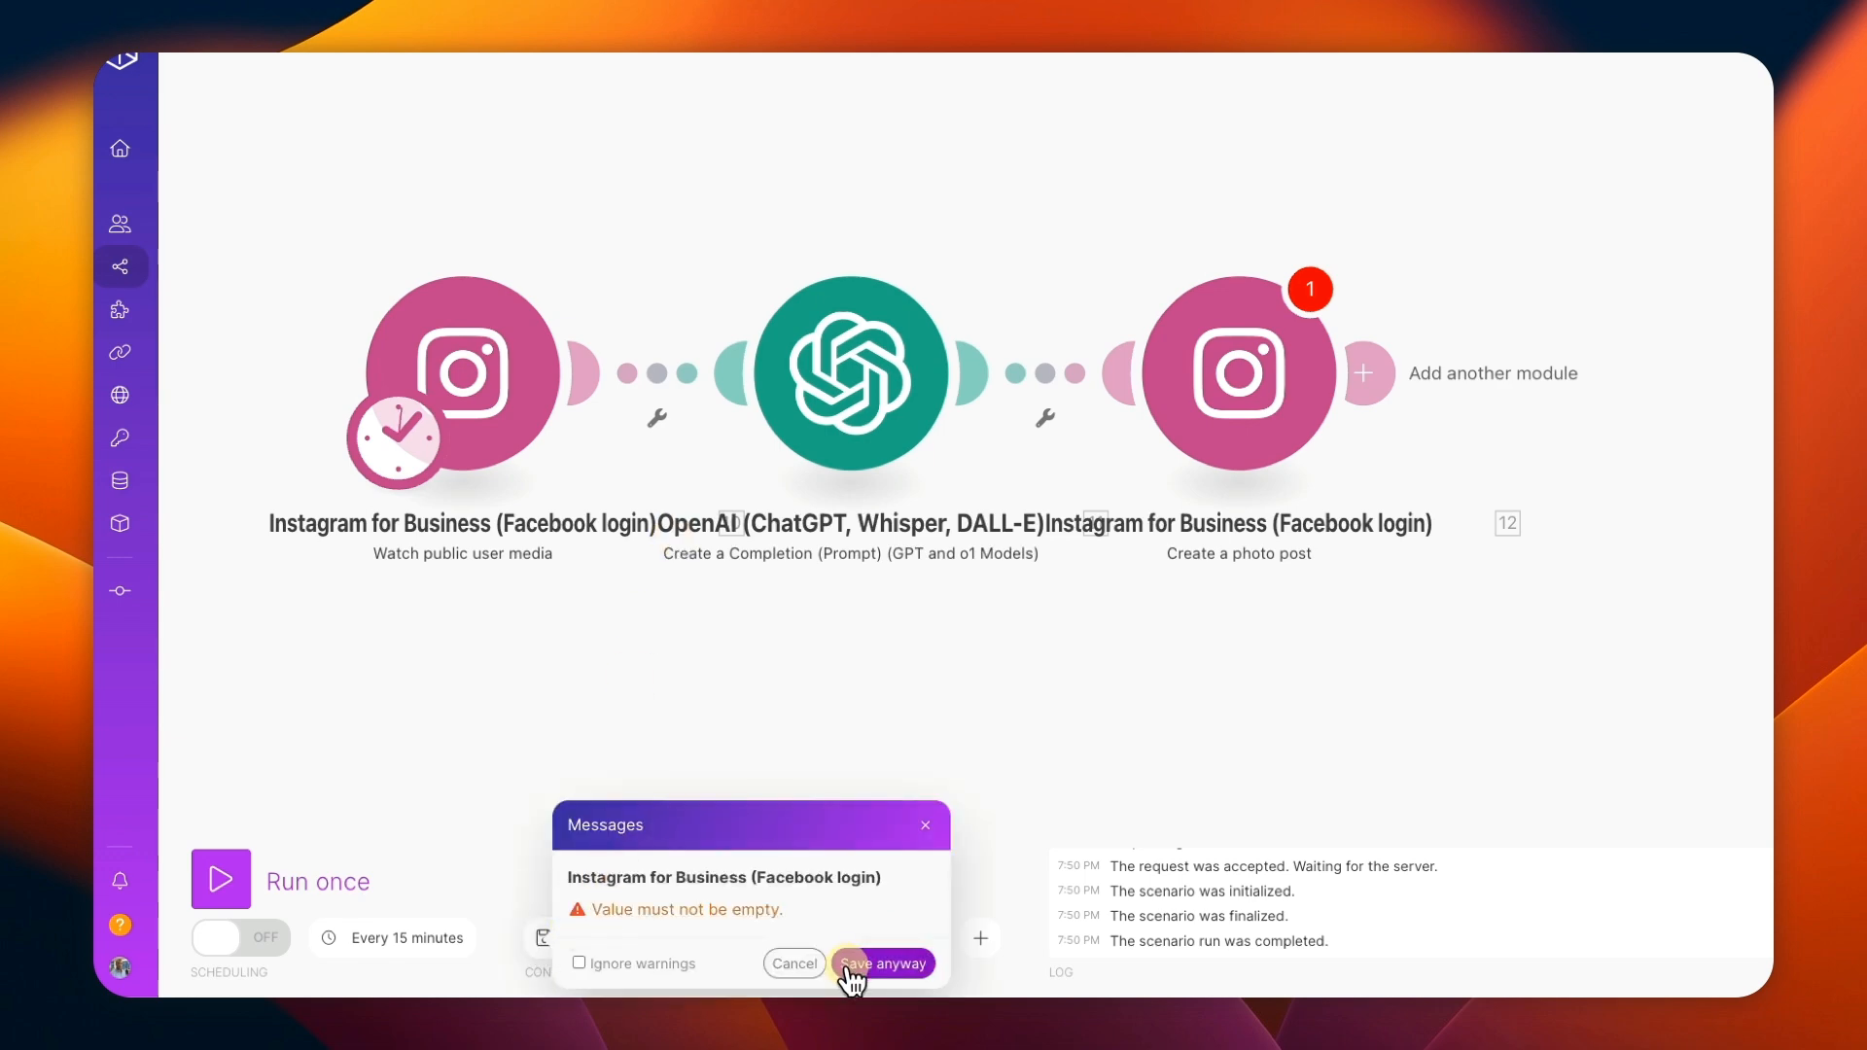
left_click(863, 962)
Manually choose the "Big dreams have small beginnings" post from 12/30/2024 as the Instagram trigger's starting point.
left_click(476, 375)
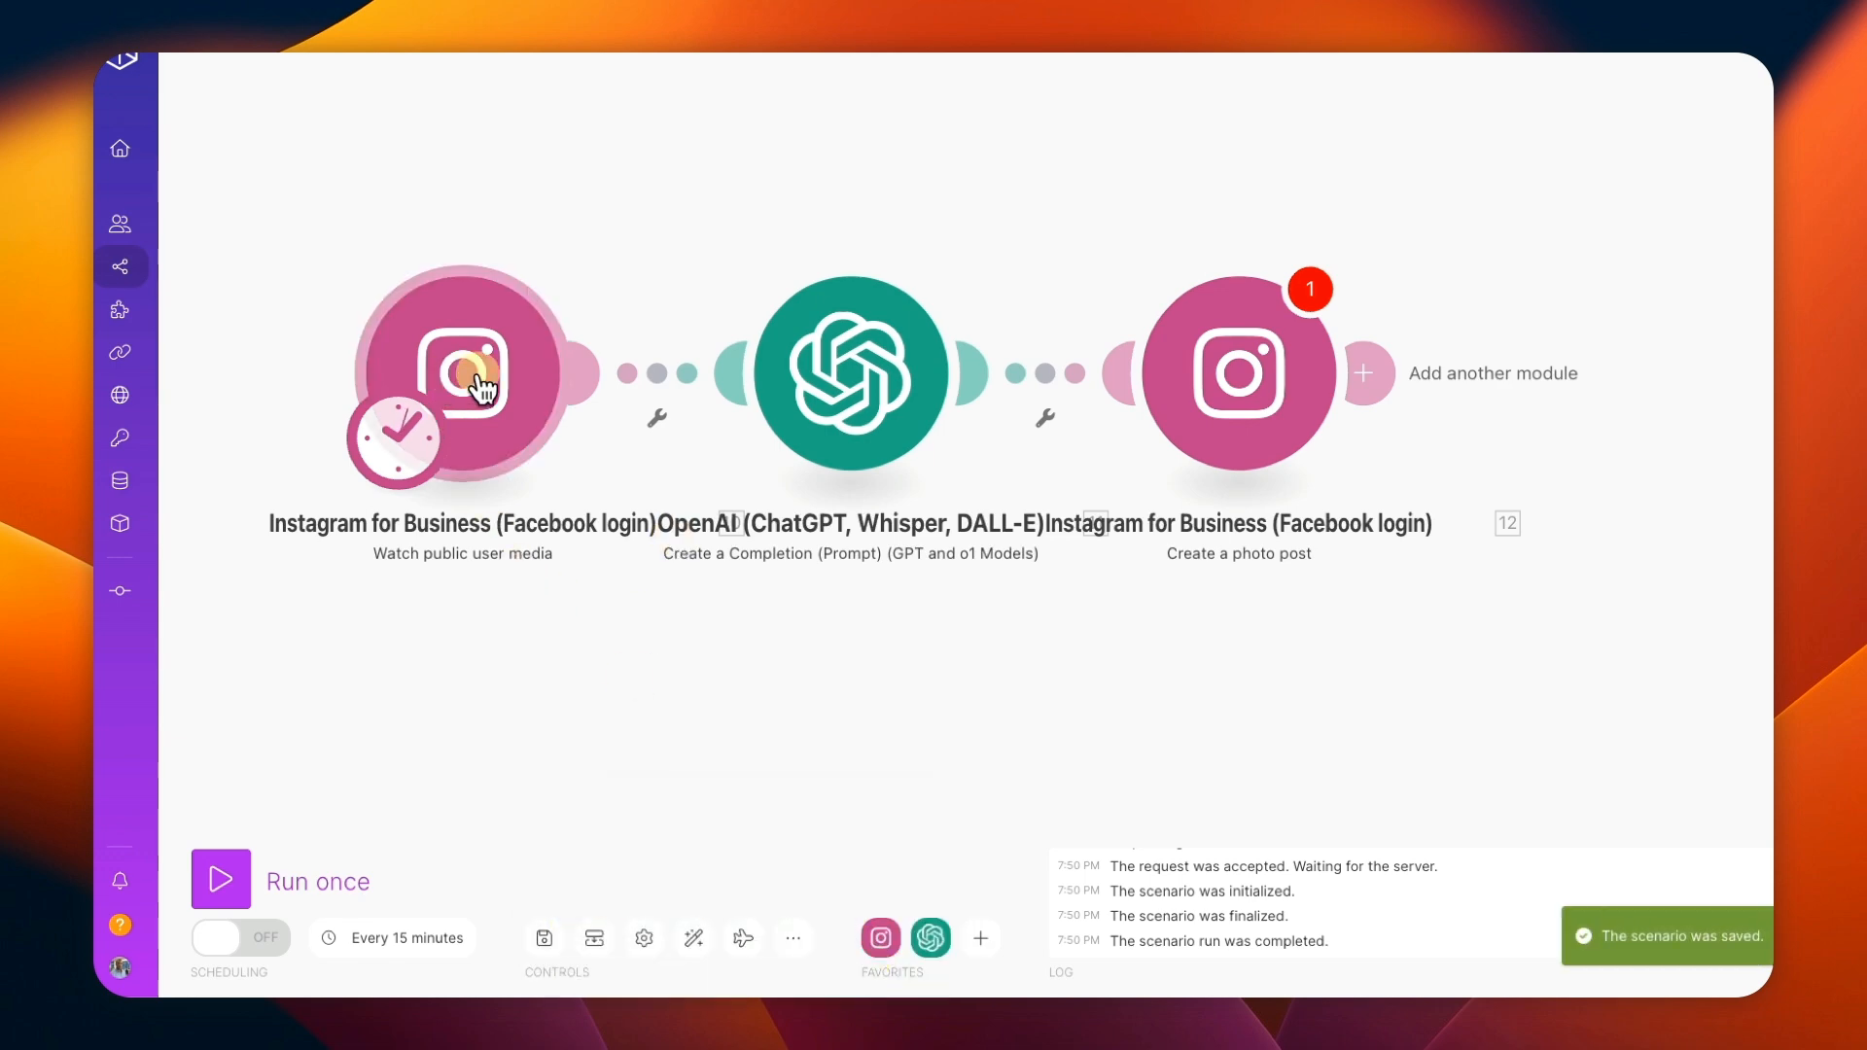
right_click(466, 388)
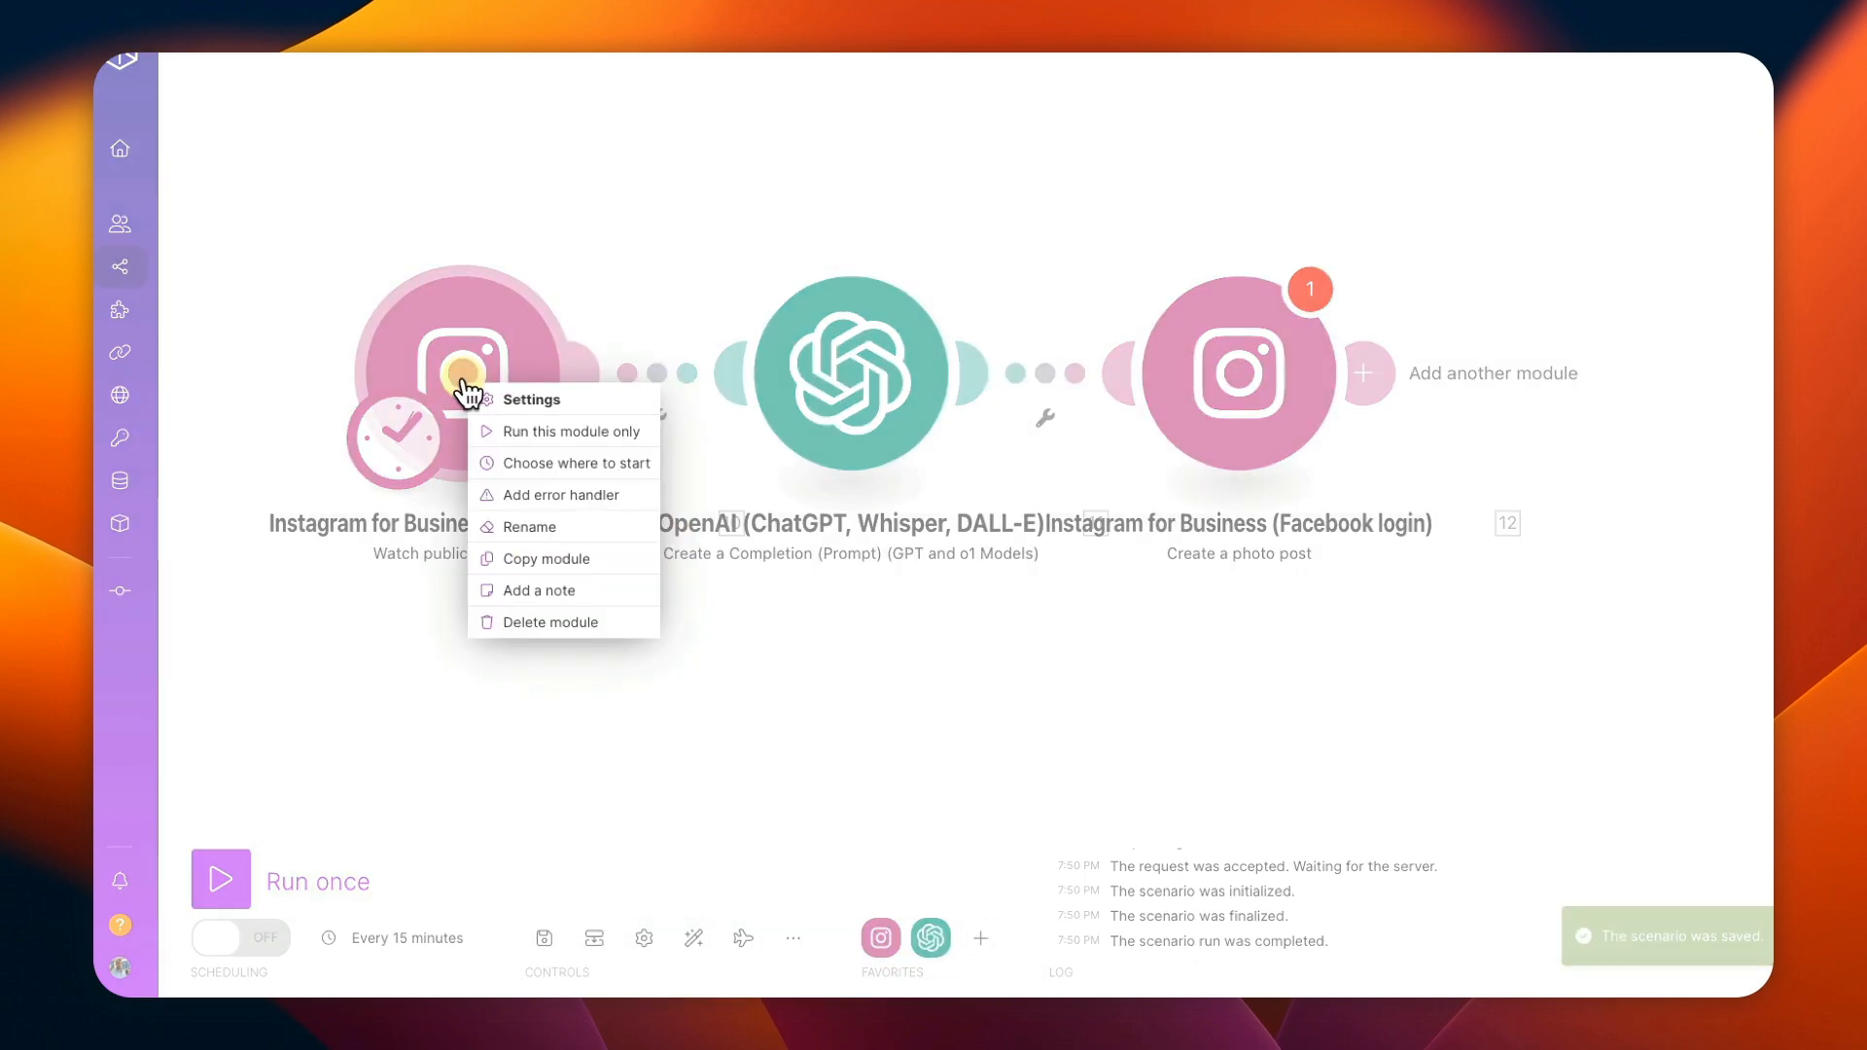
left_click(523, 467)
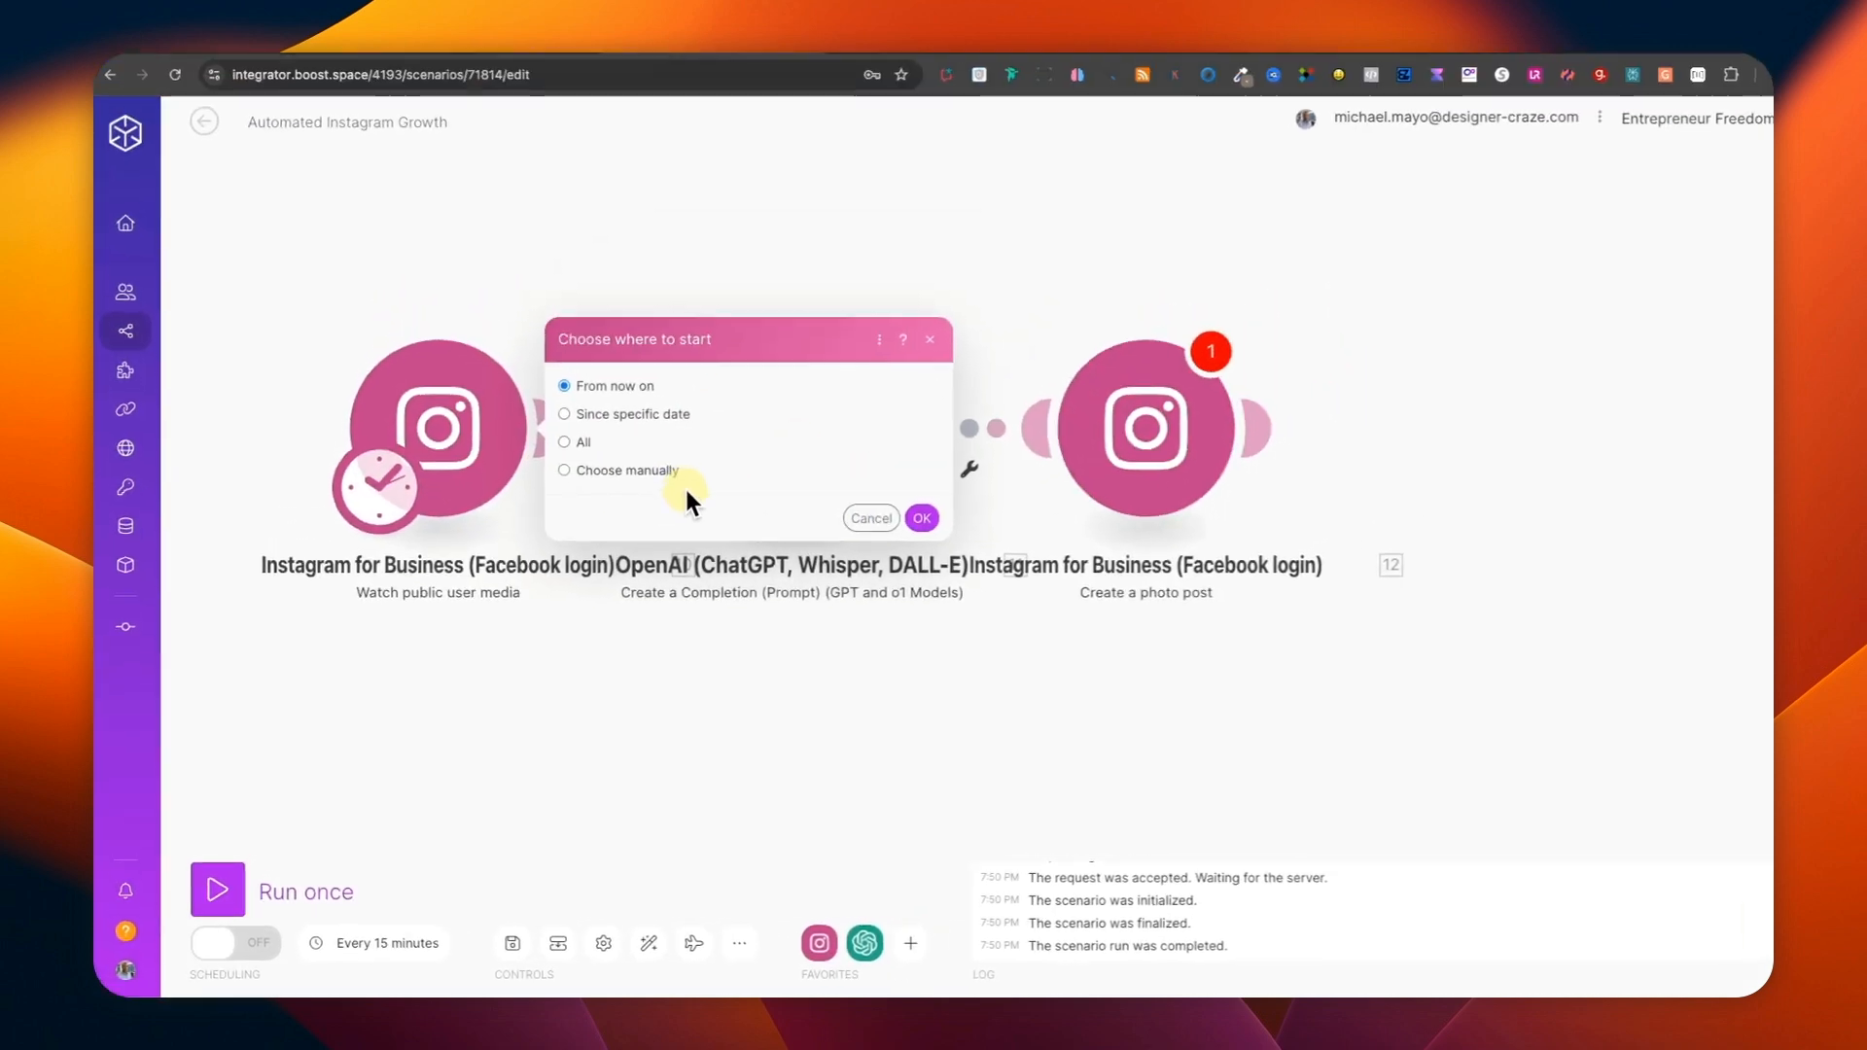
left_click(627, 420)
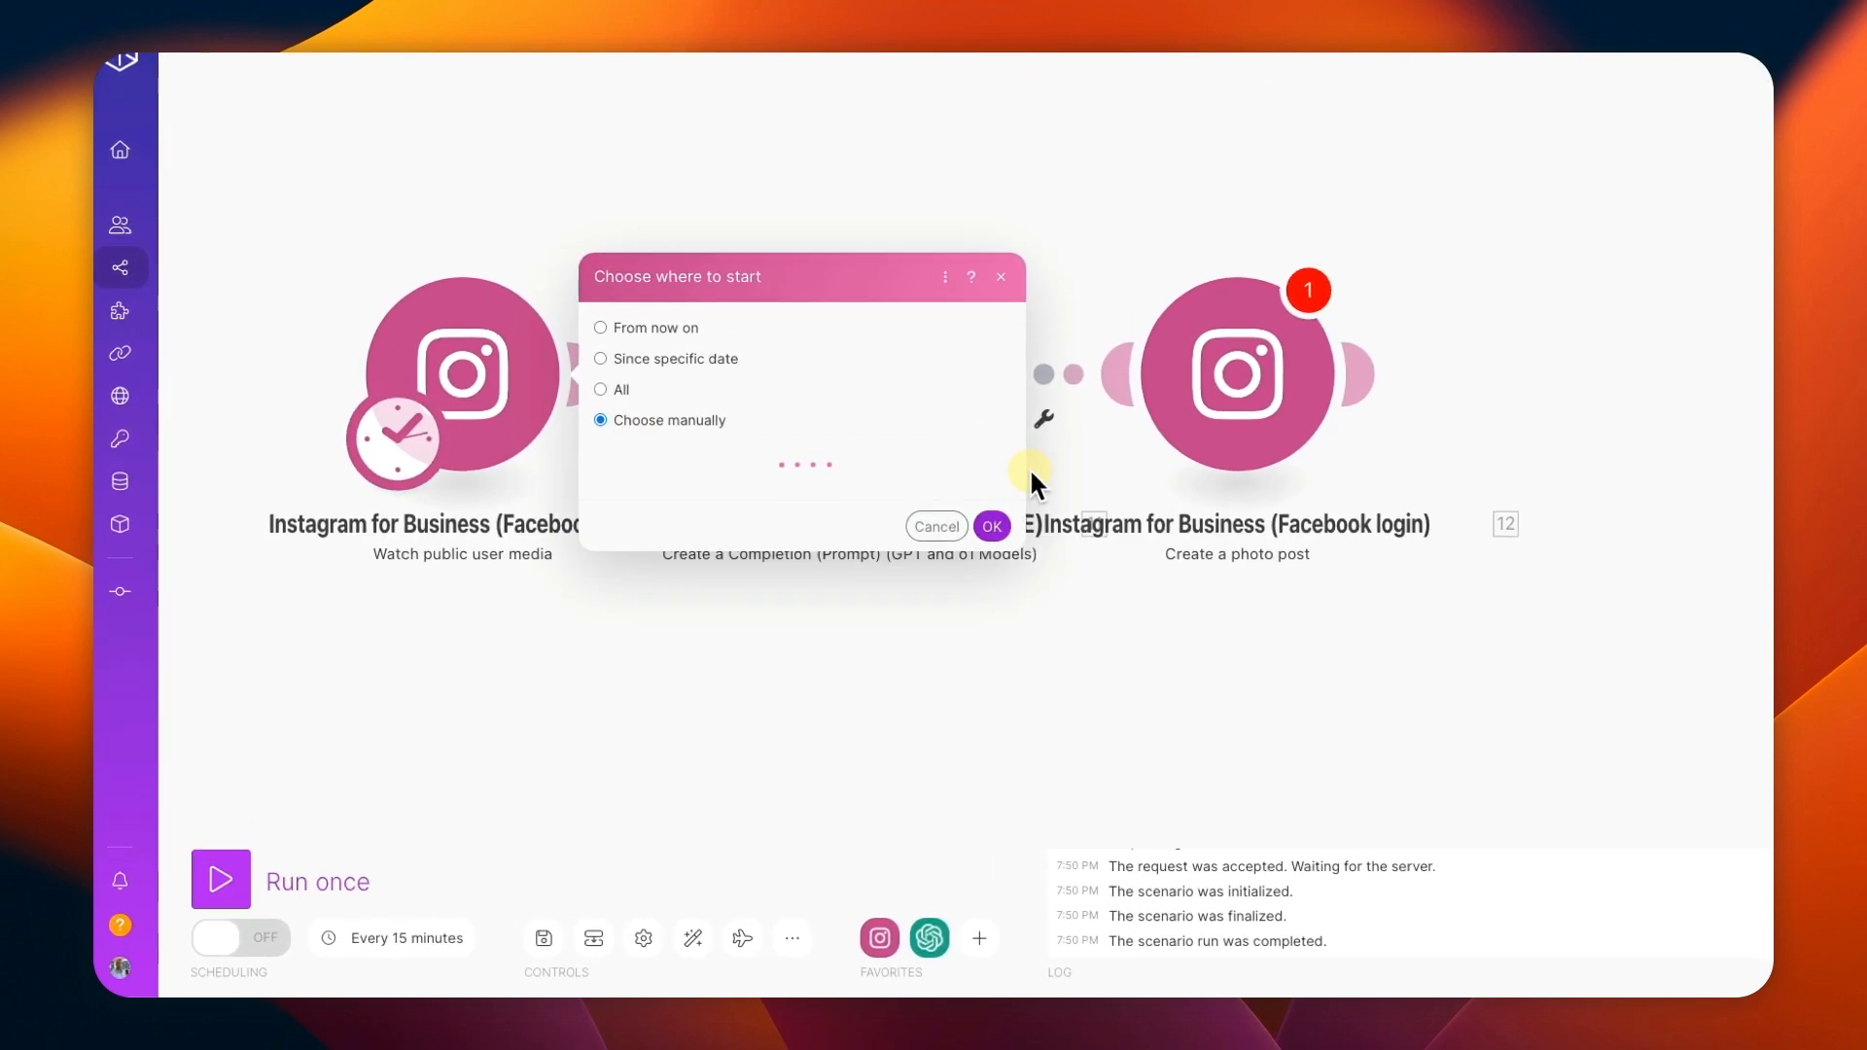
left_click(959, 542)
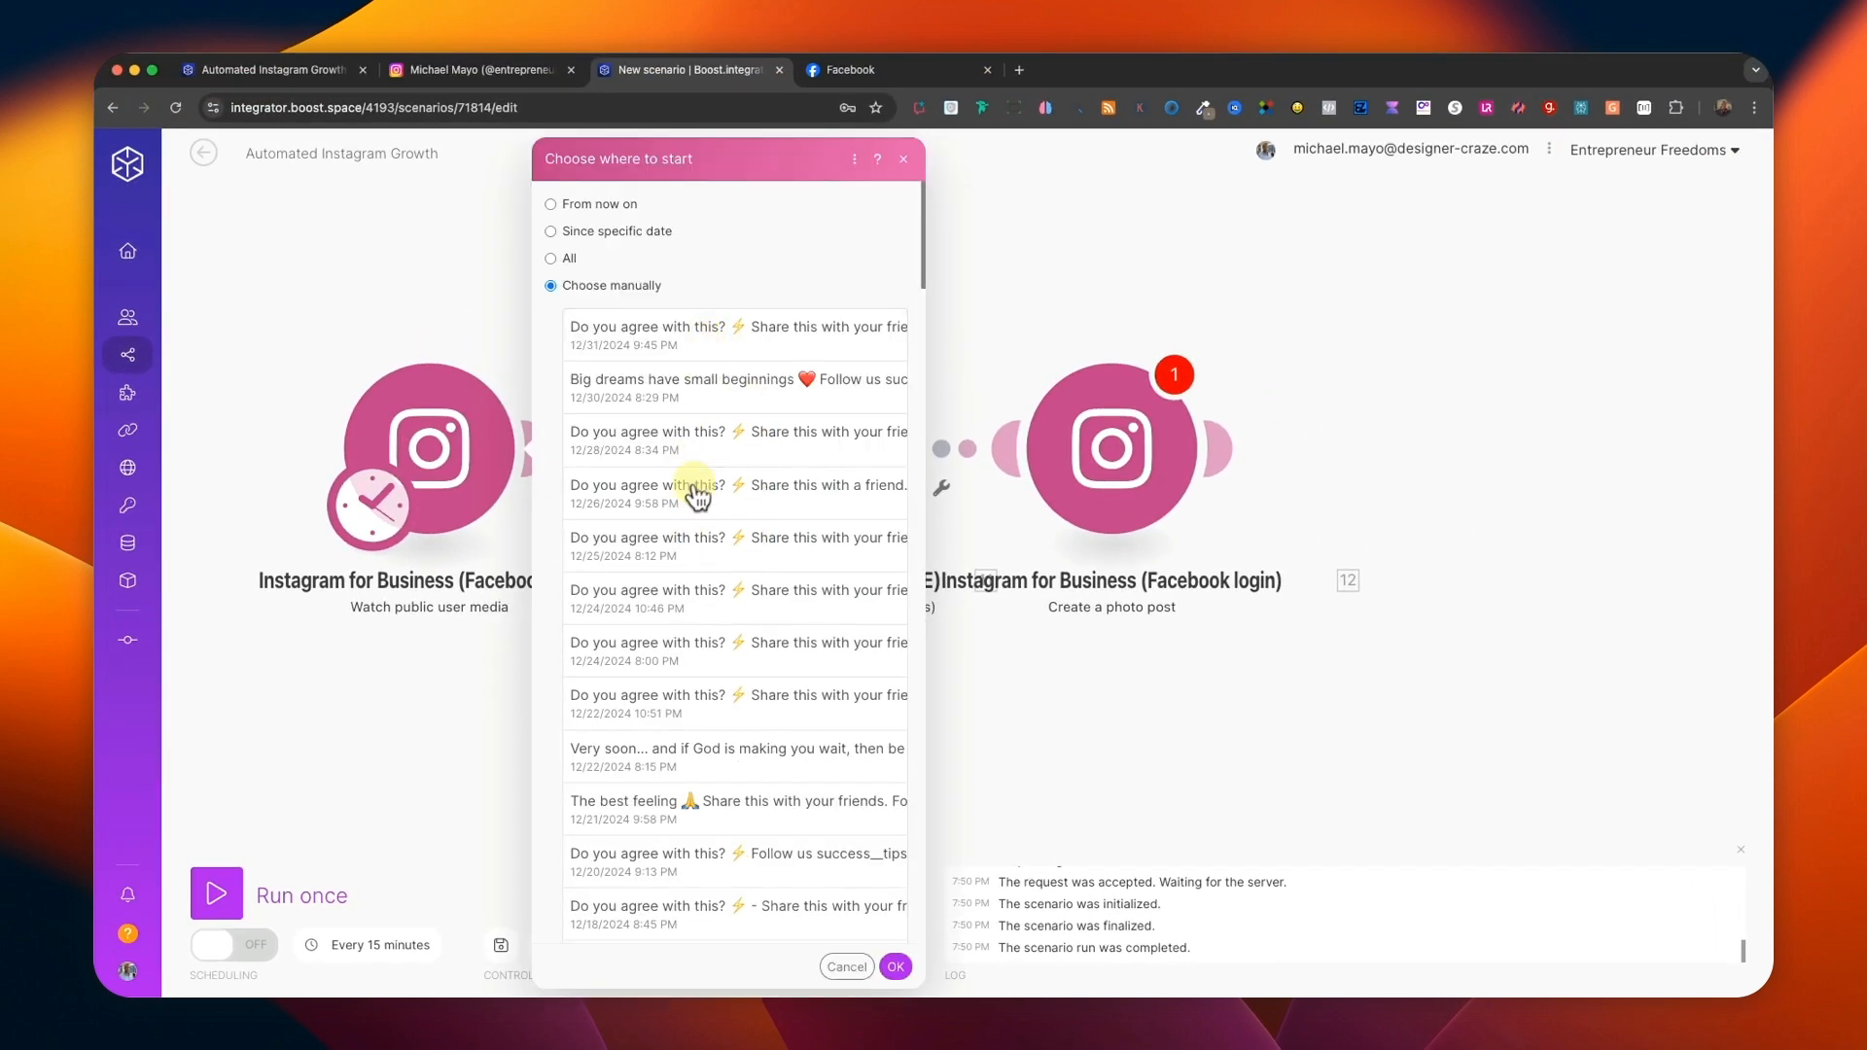
left_click(664, 409)
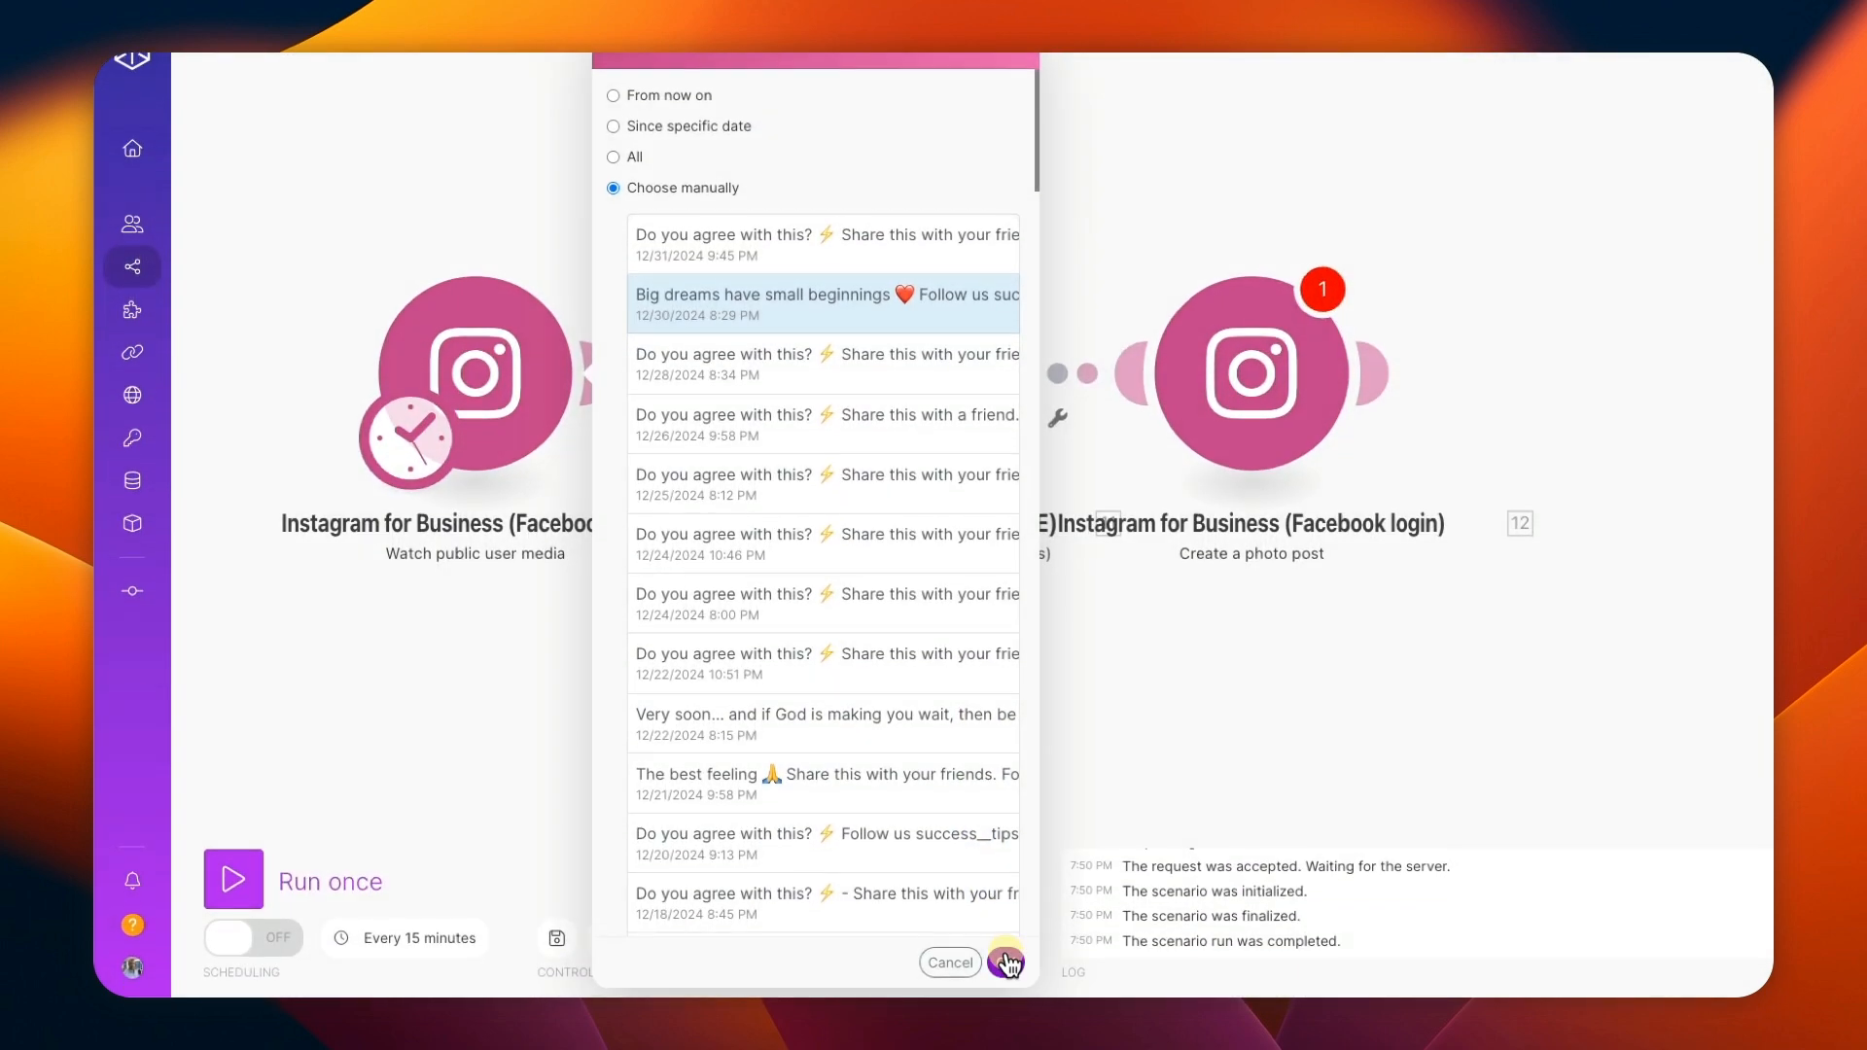
left_click(1006, 962)
Run only the Instagram trigger module and review the fields of its output bundle.
right_click(470, 369)
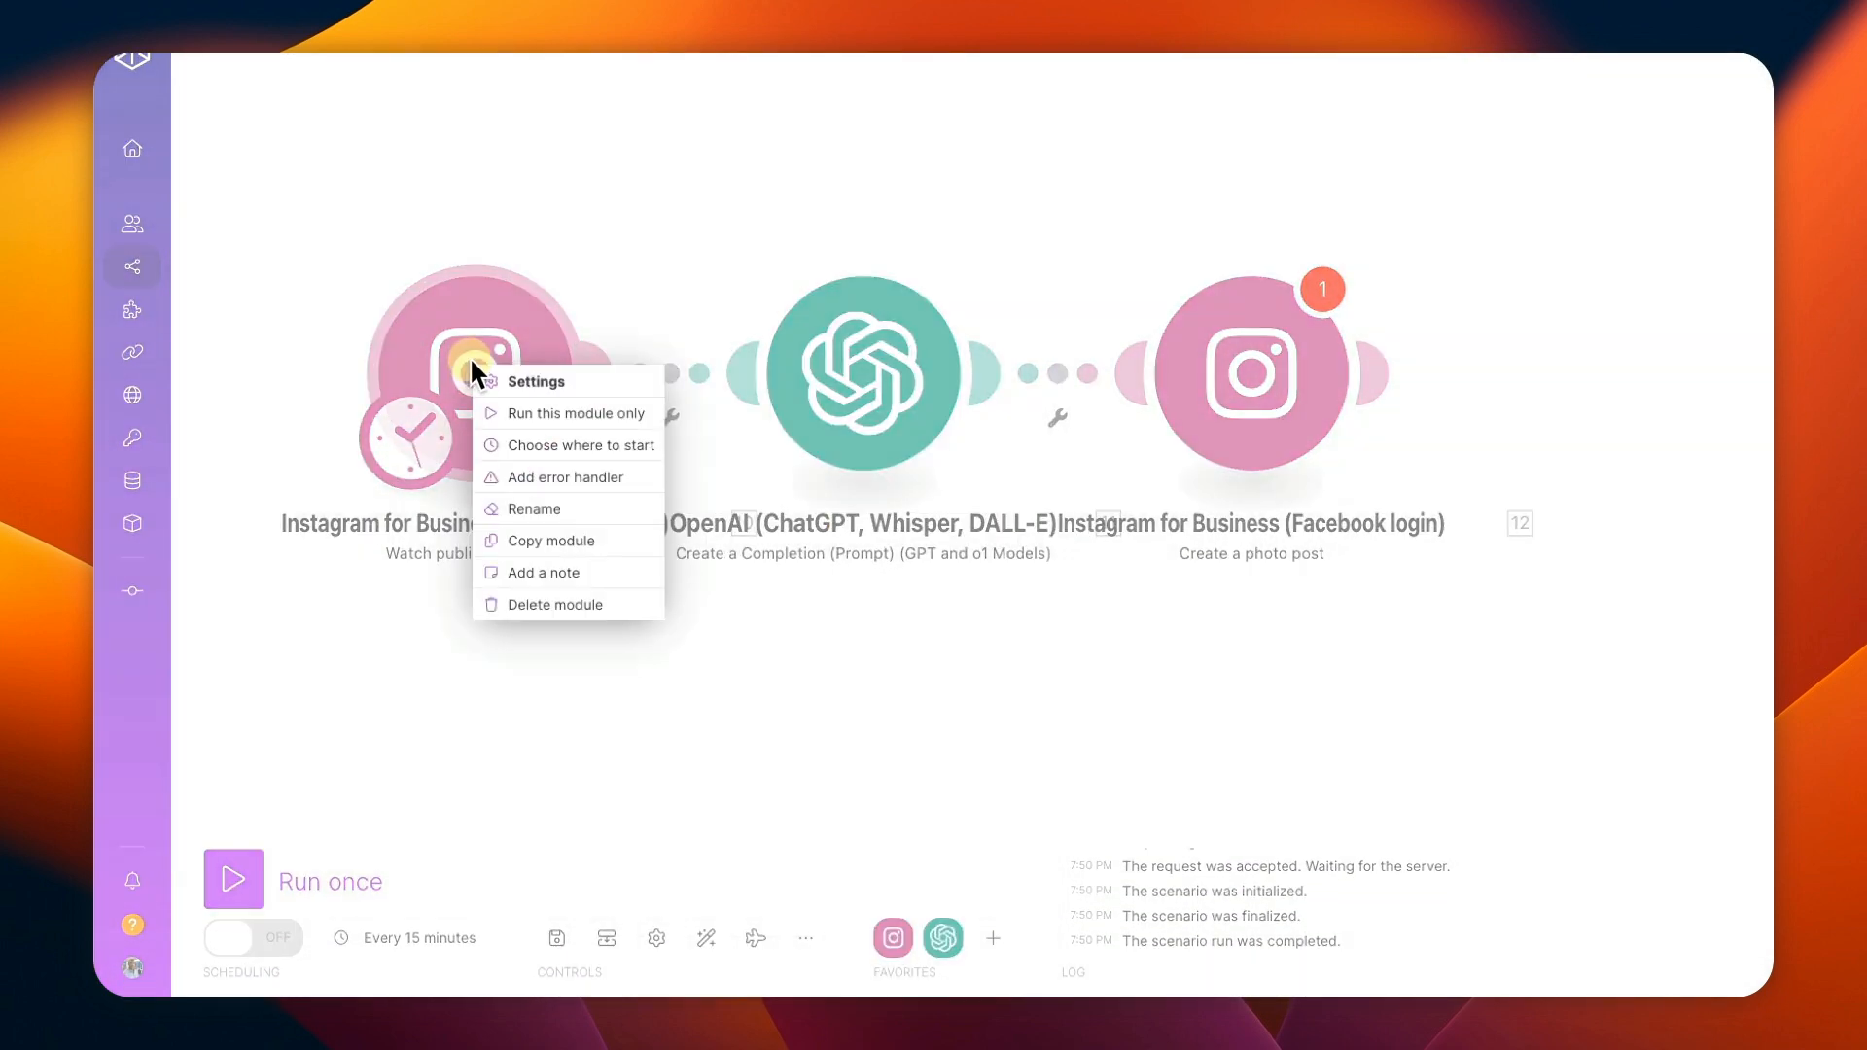
left_click(522, 413)
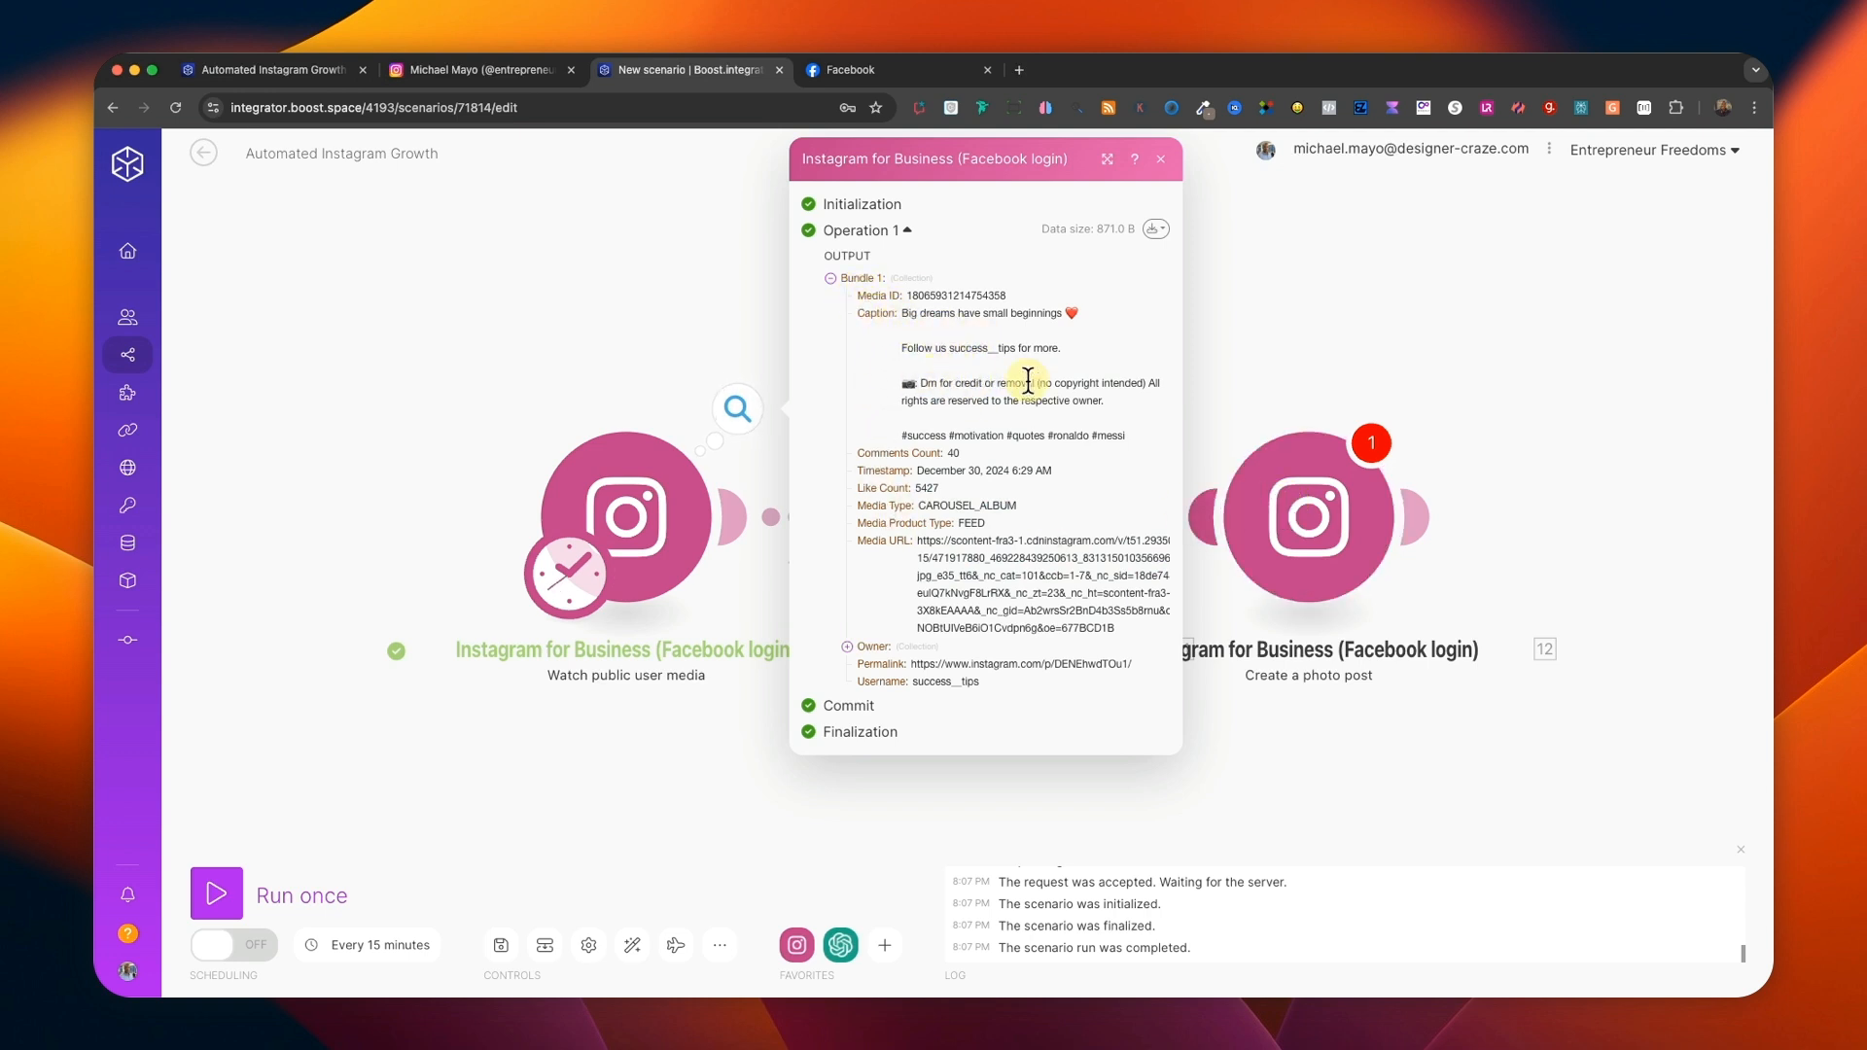
left_click(1160, 158)
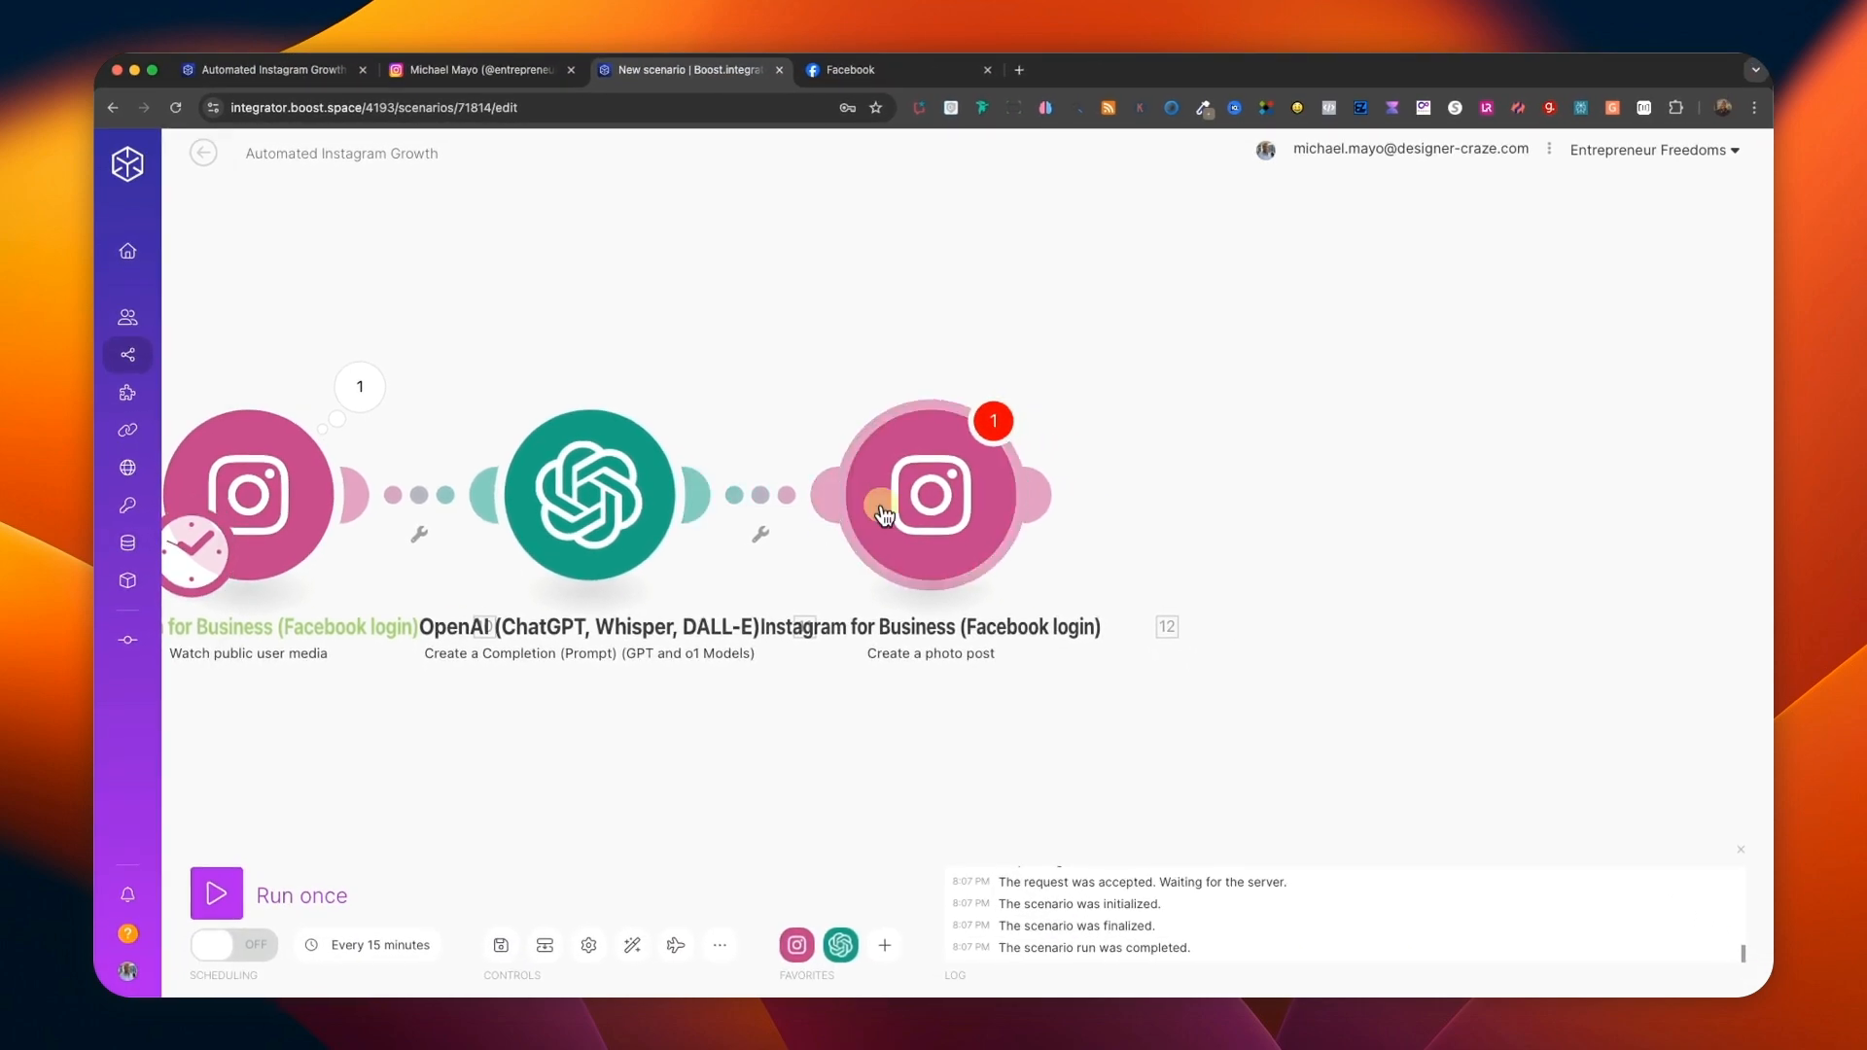
Map the photo post module's Photo URL to the Media URL from the Watch public user media trigger.
left_click(883, 514)
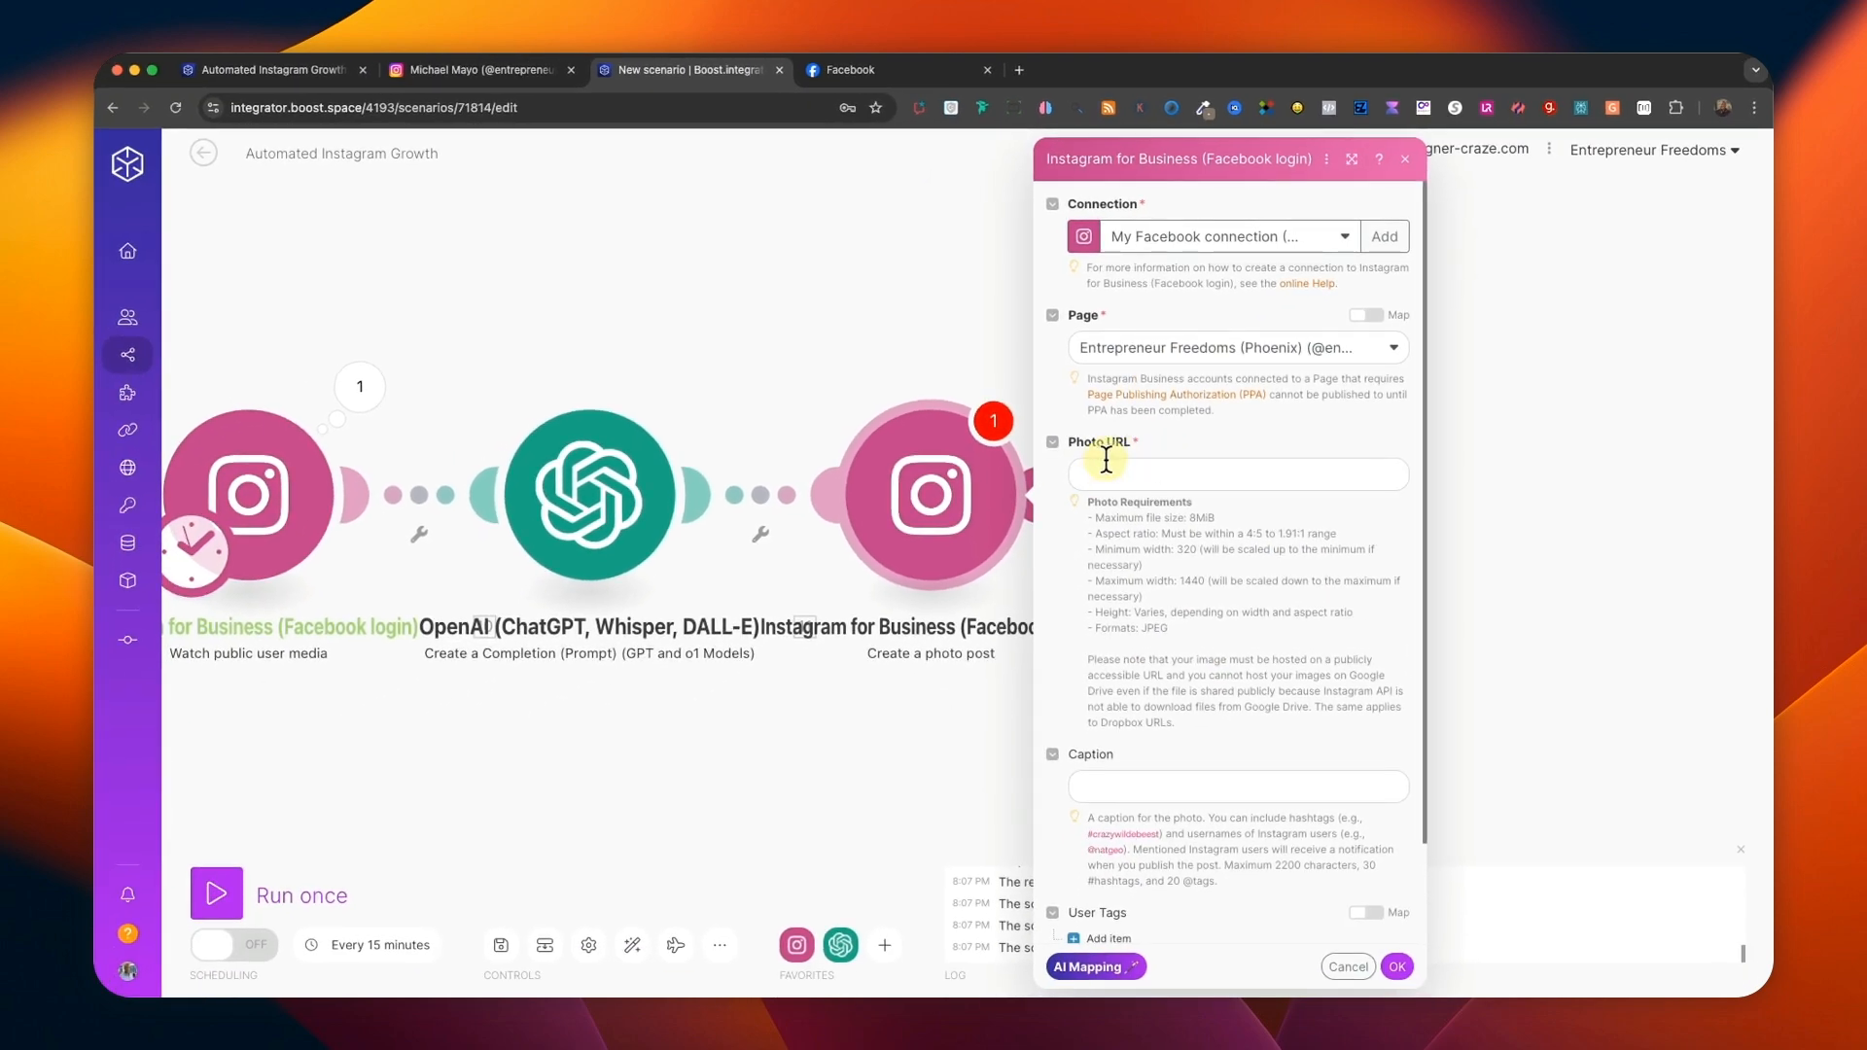
left_click(1107, 473)
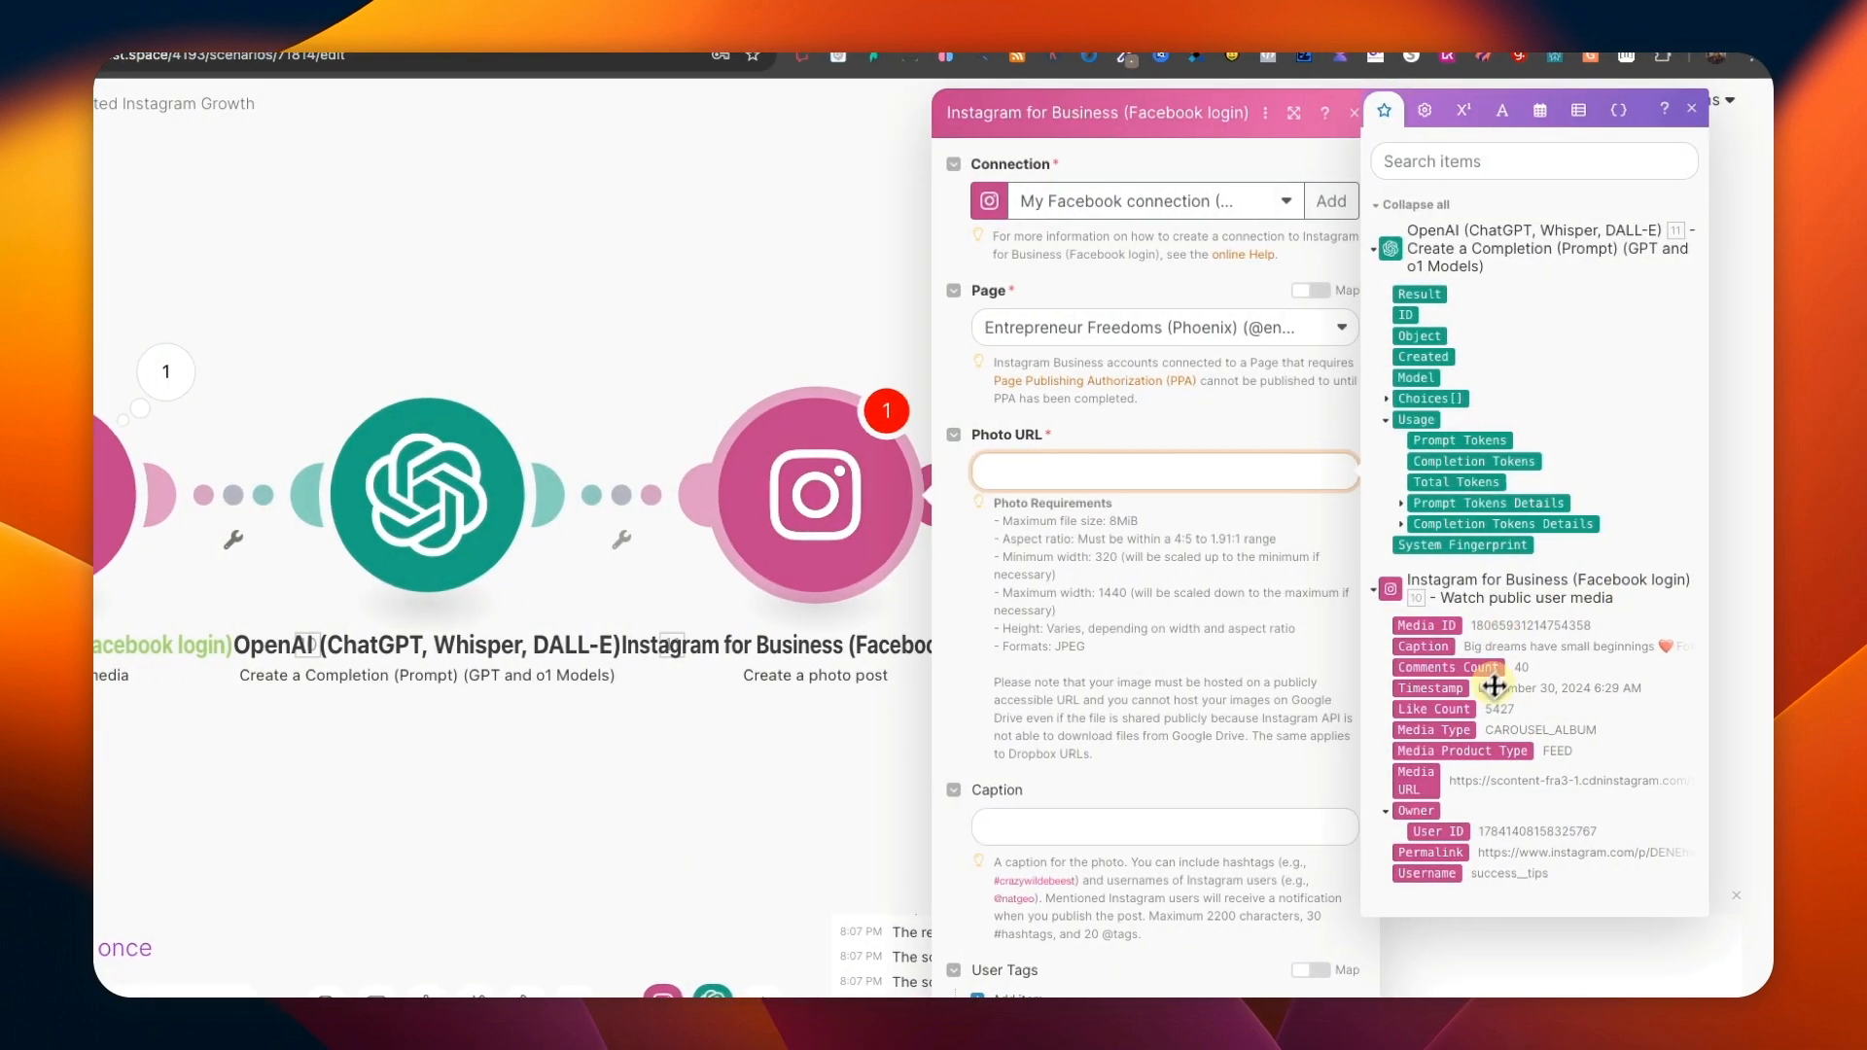
left_click(1421, 784)
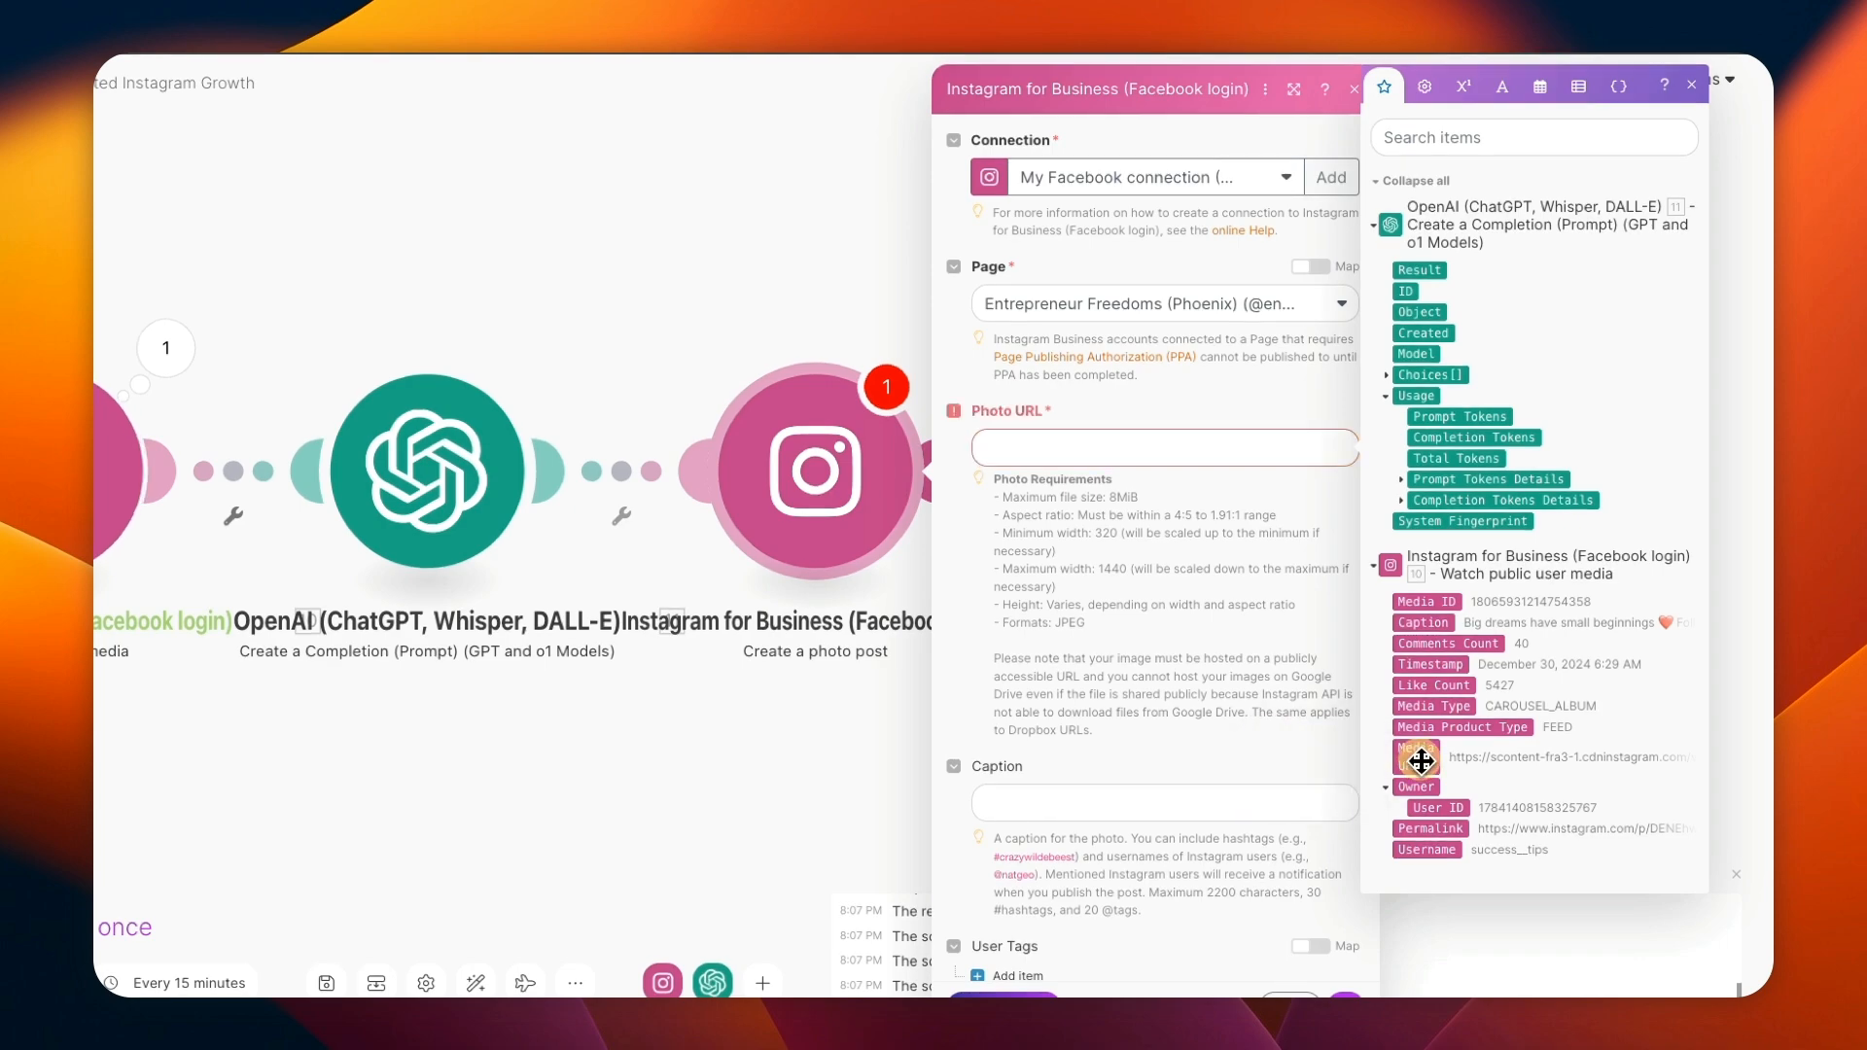
left_click_drag(1420, 759, 1147, 449)
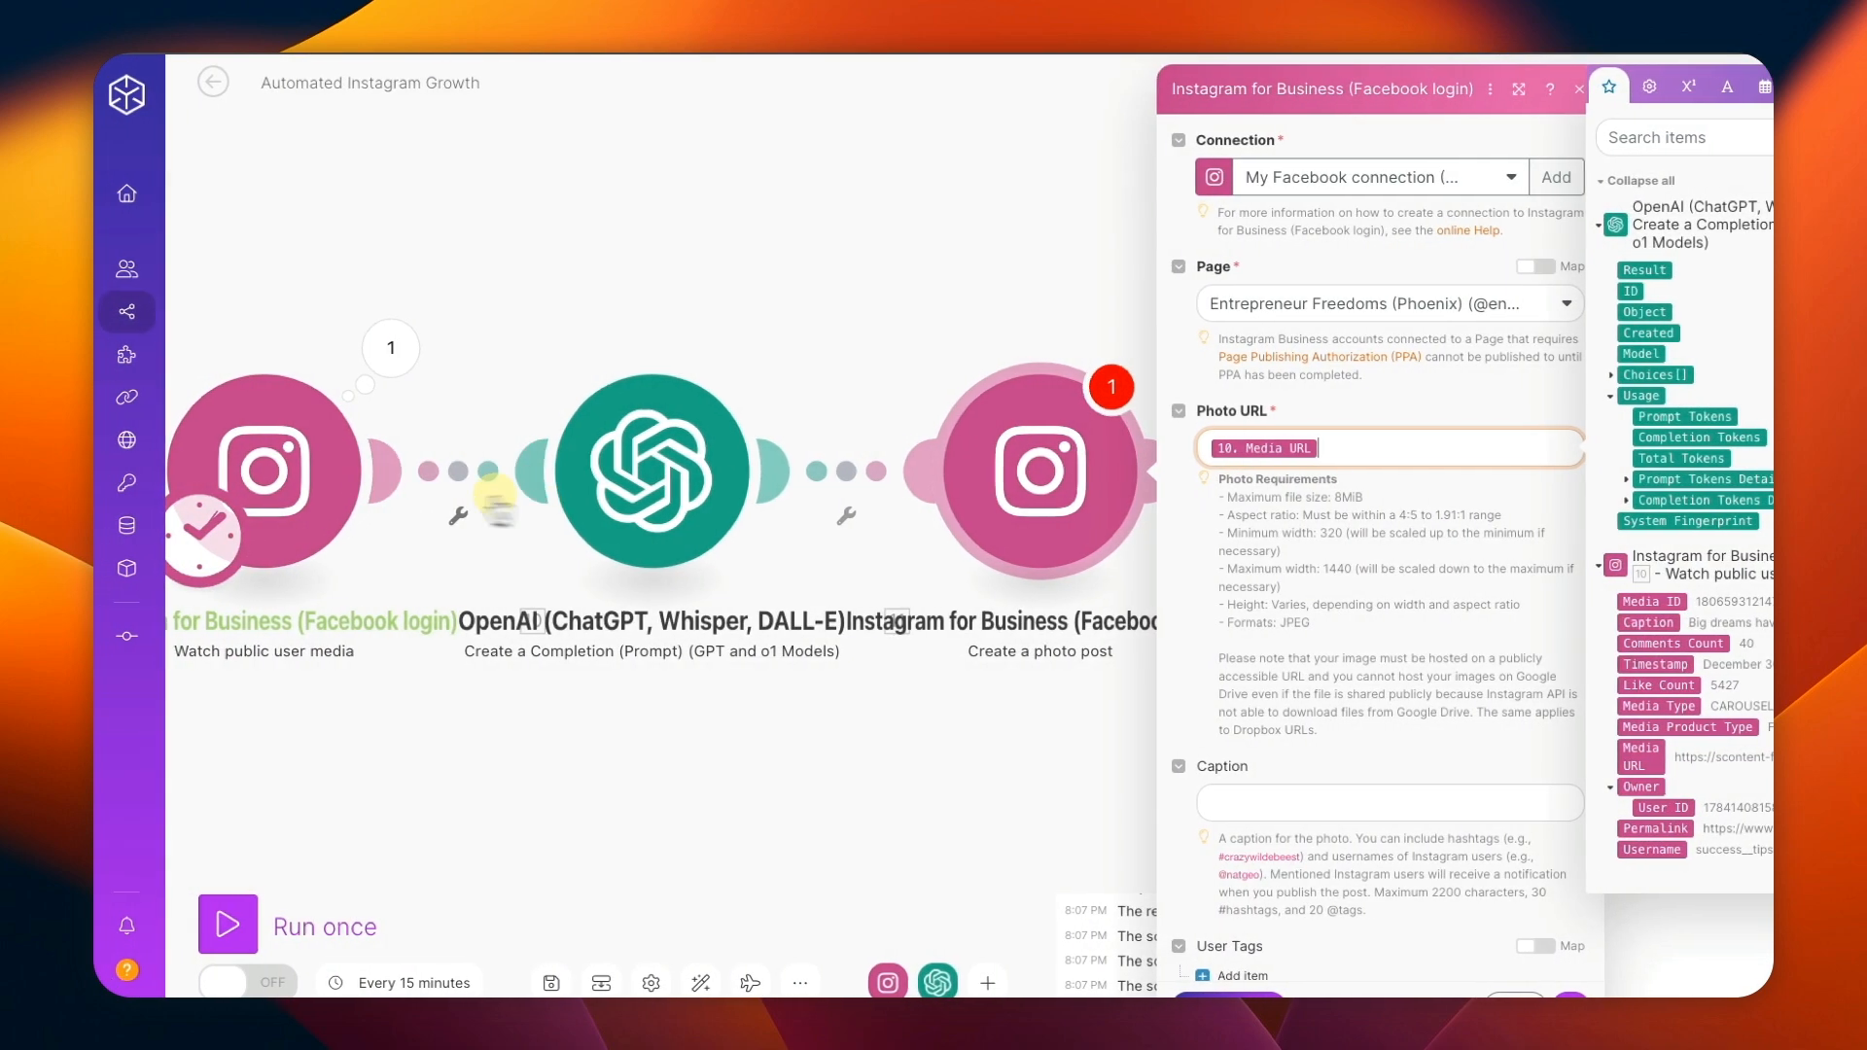
left_click(1410, 486)
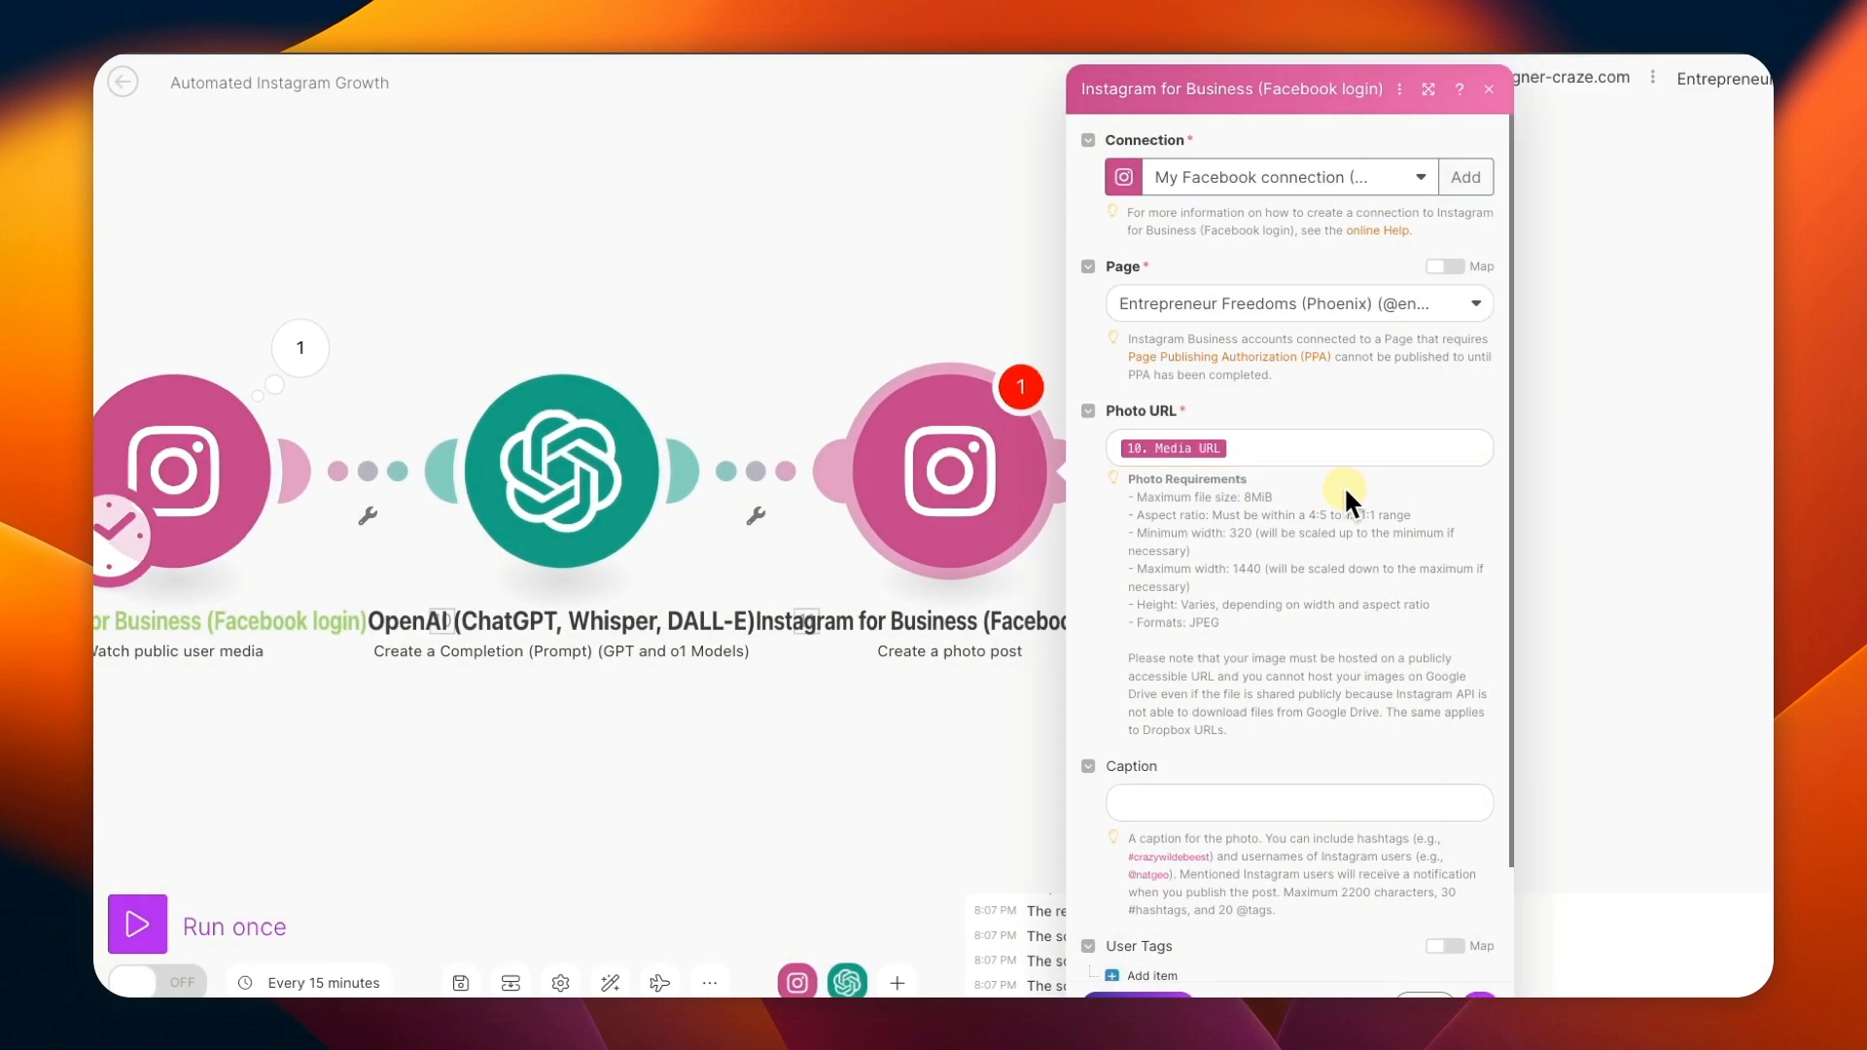
Map the photo post's caption to the Text value under Choices from the OpenAI module.
scroll(1344, 486, "down", 2)
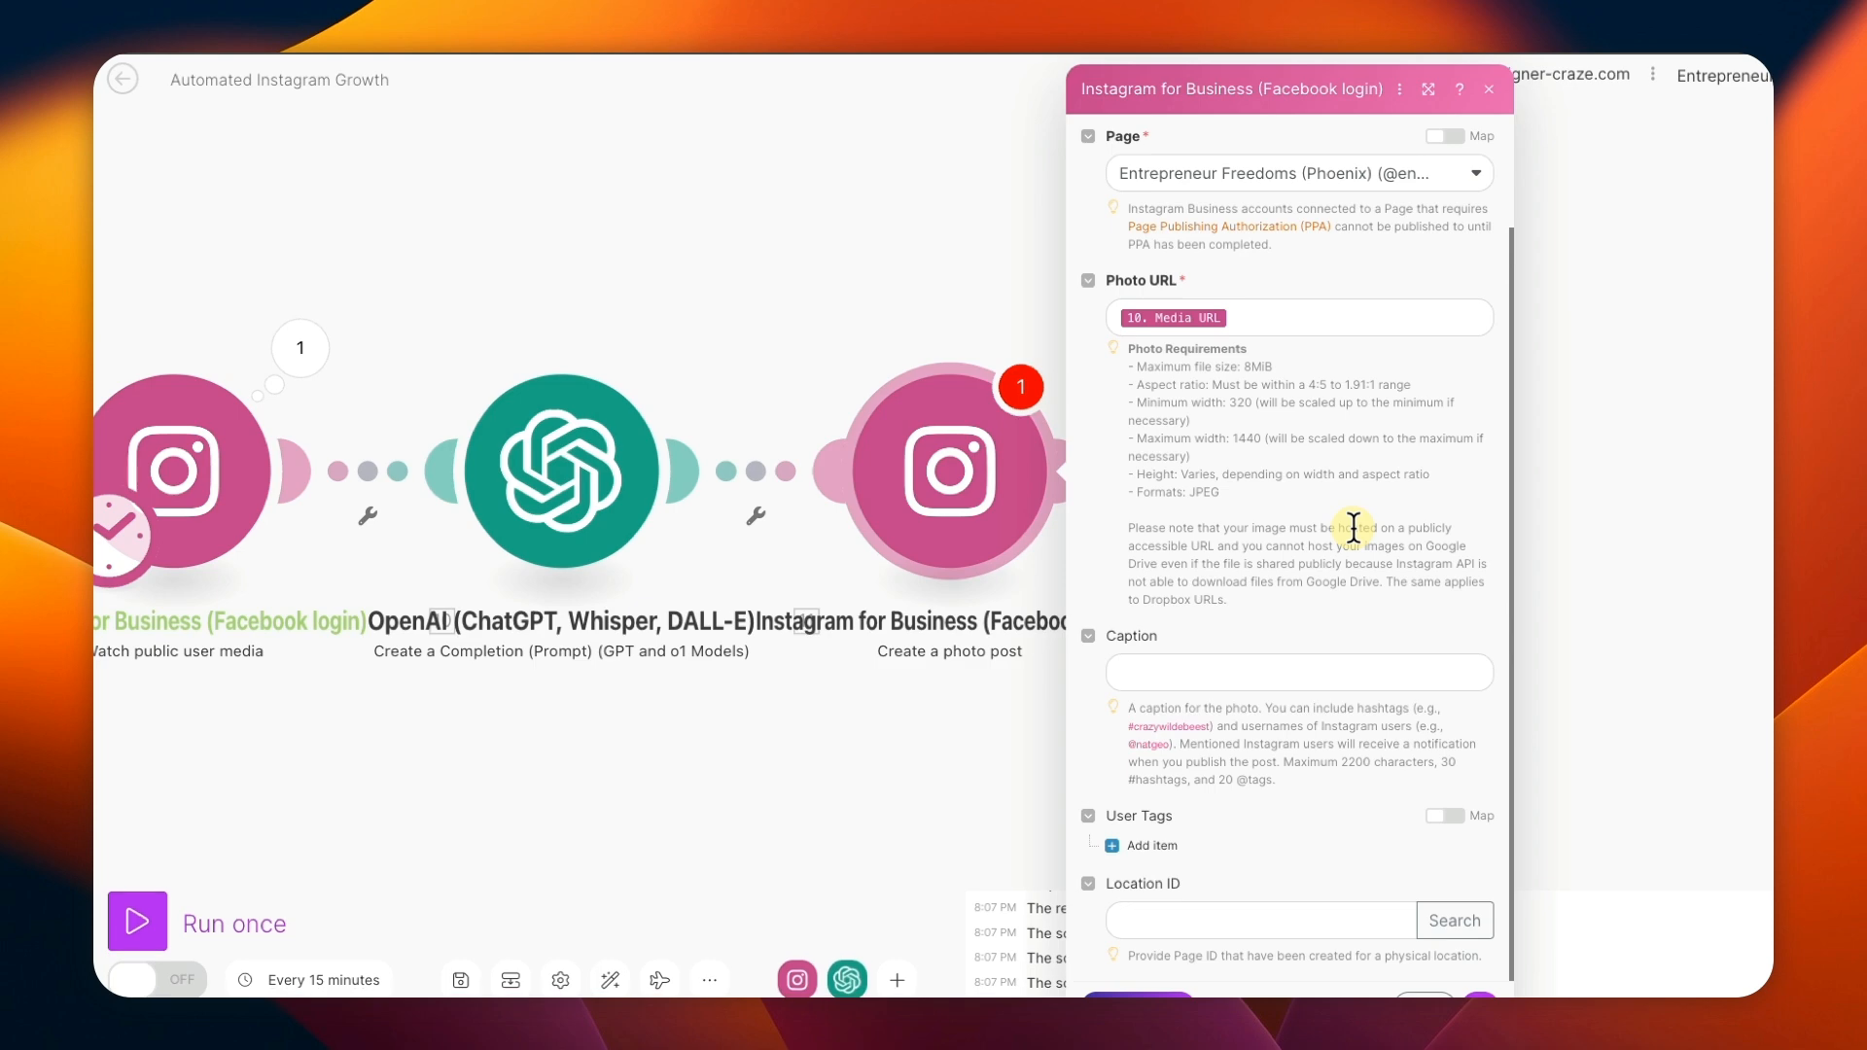
left_click(1133, 675)
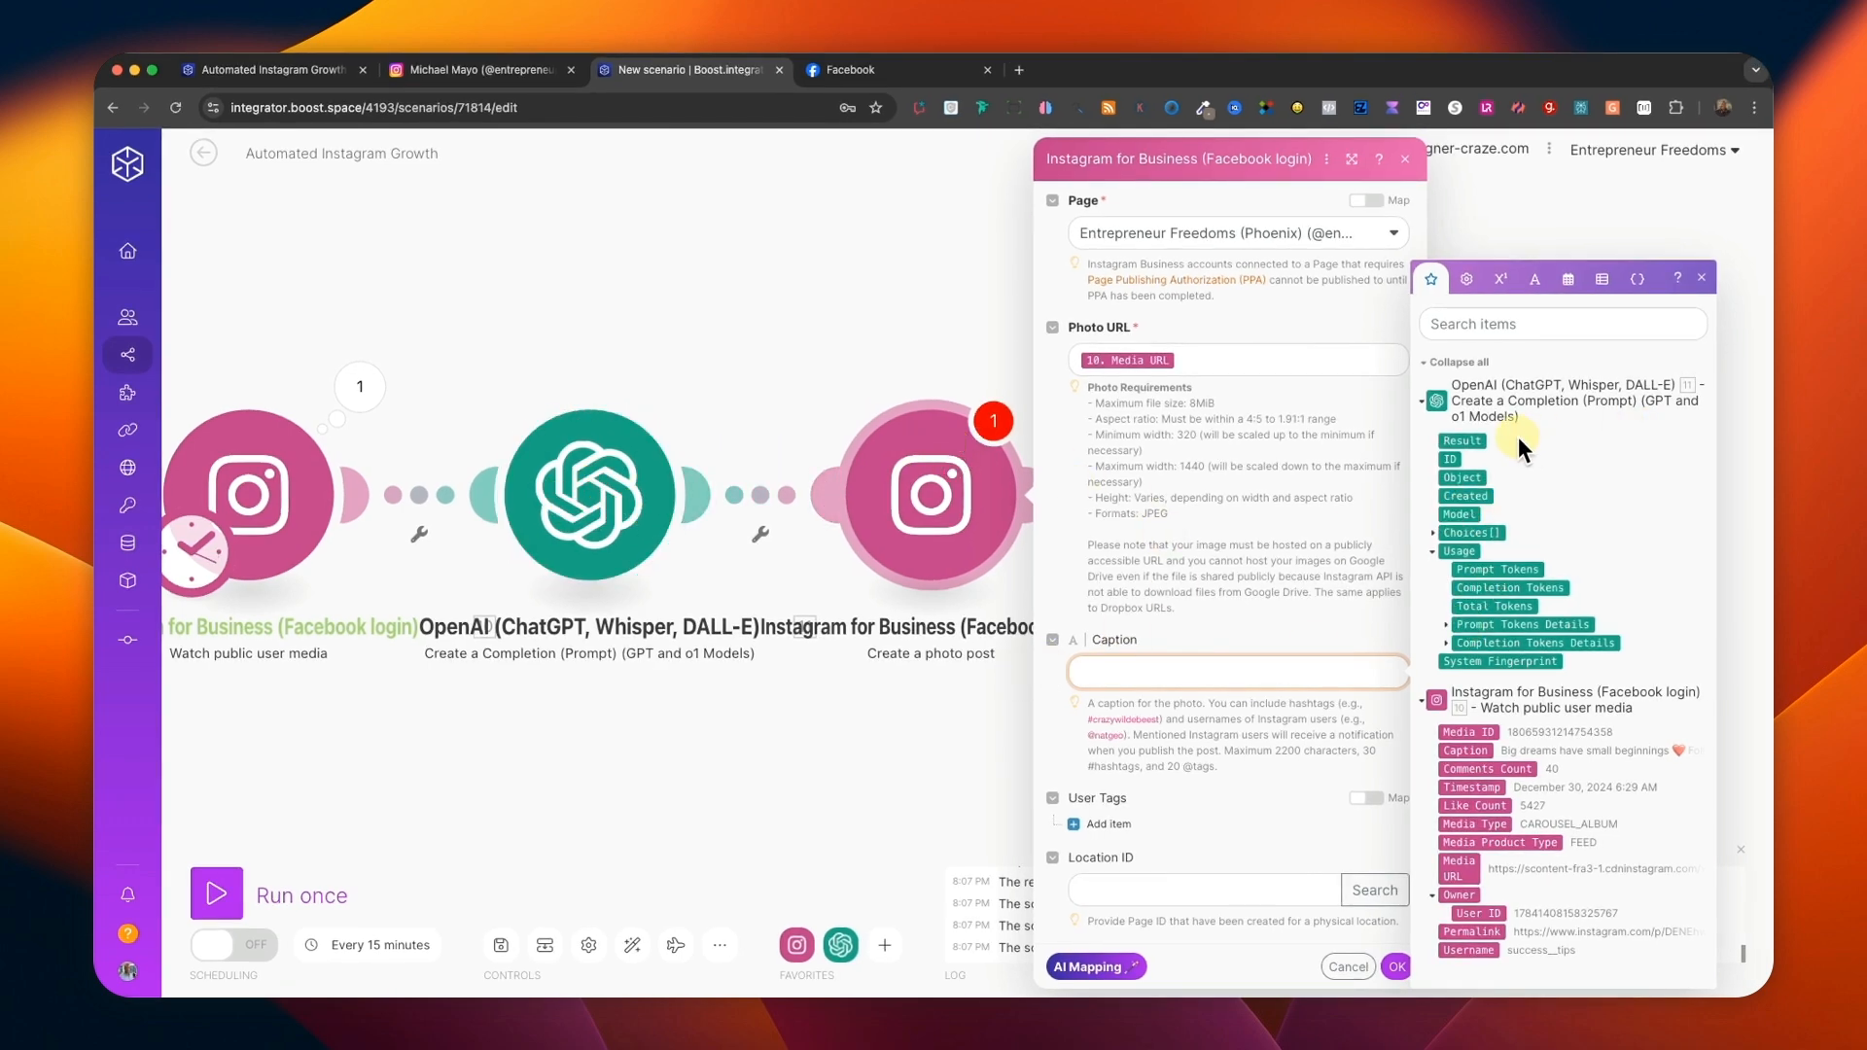
left_click(1432, 533)
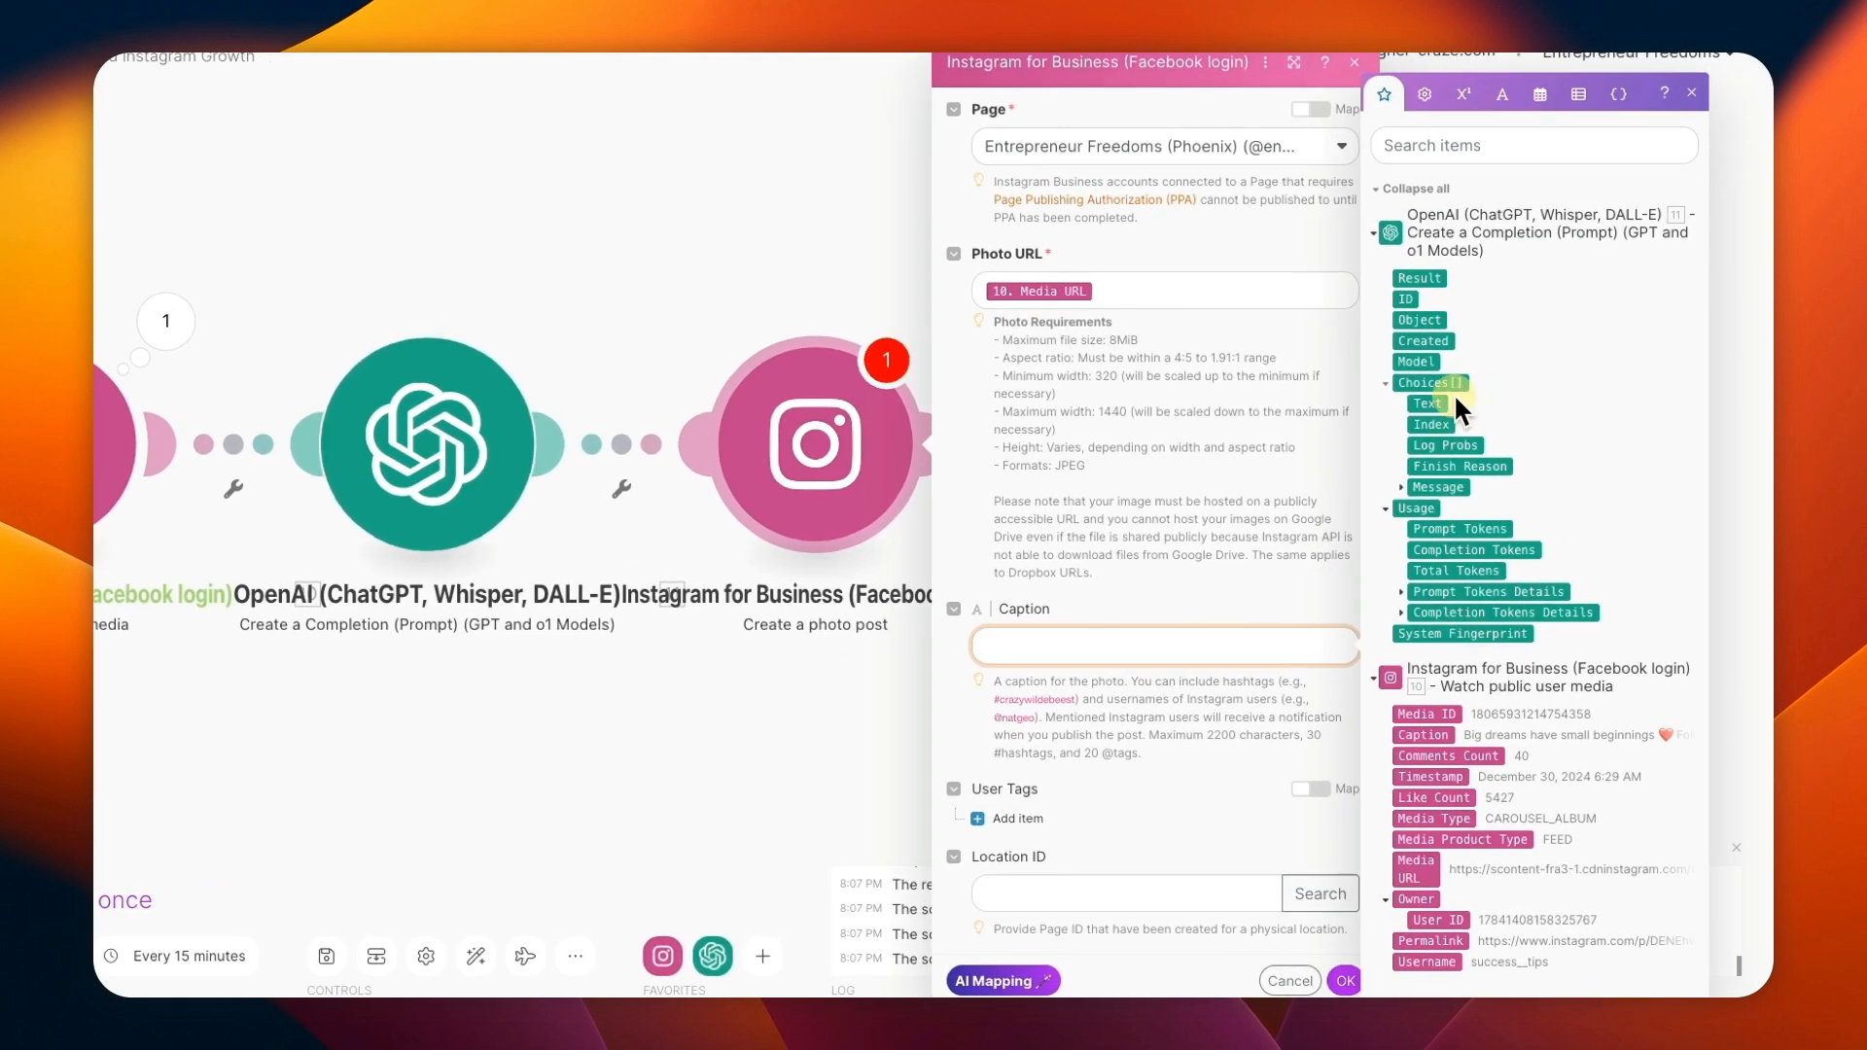
left_click(1431, 405)
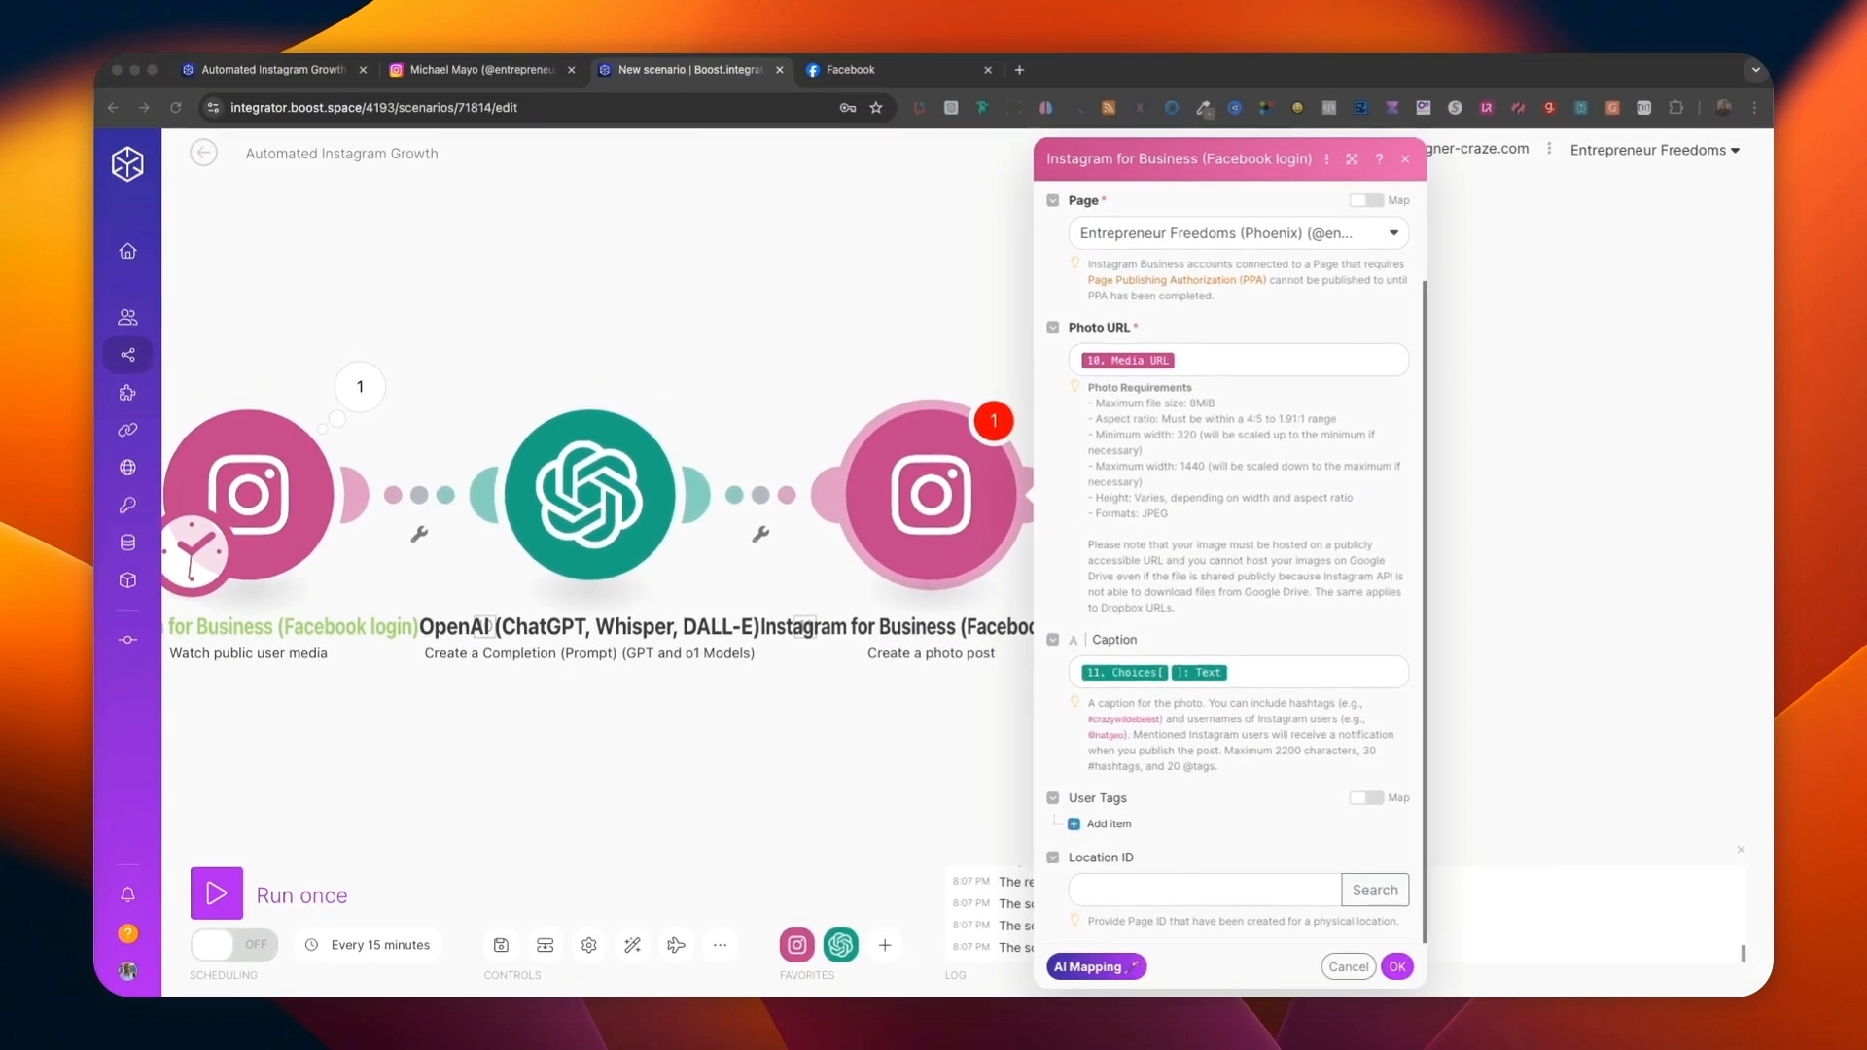
Append "Photo Credit: @" and the trigger's Username to the photo post's caption, followed by a blank line.
left_click(1259, 675)
type("Photo Credit: @")
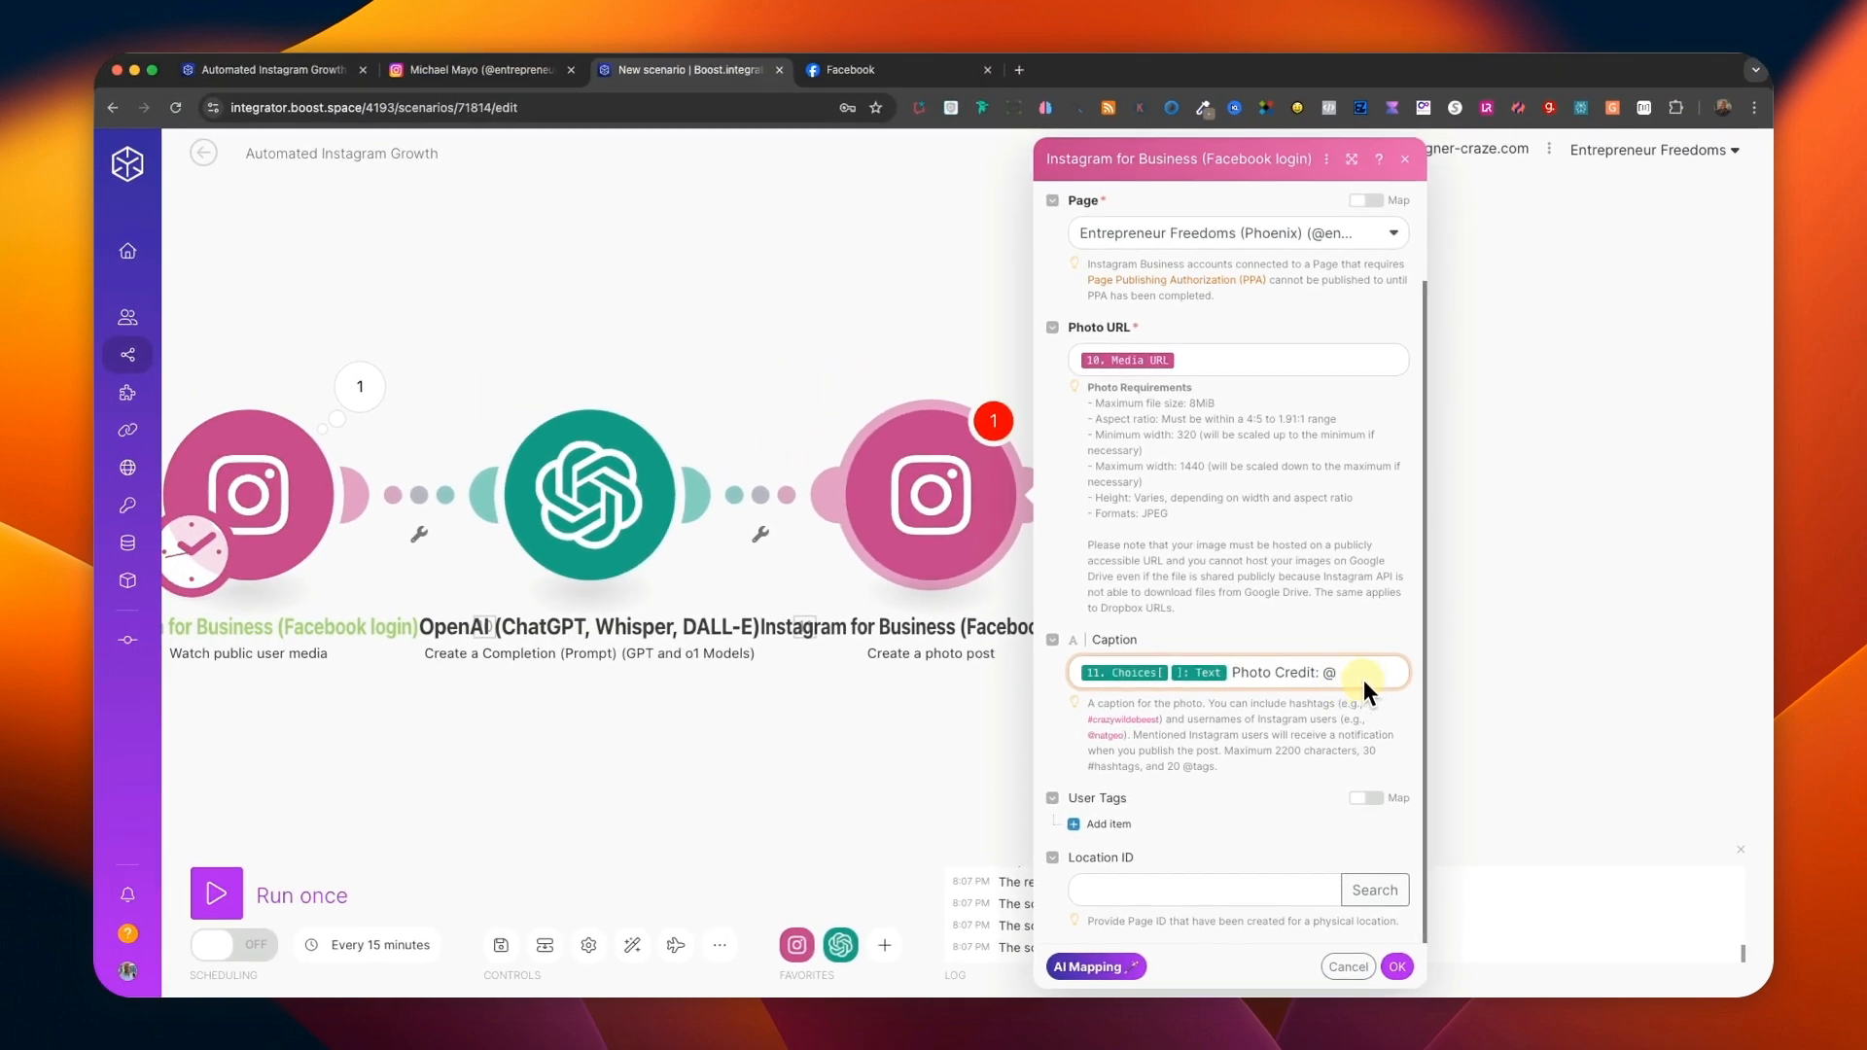
left_click(1355, 673)
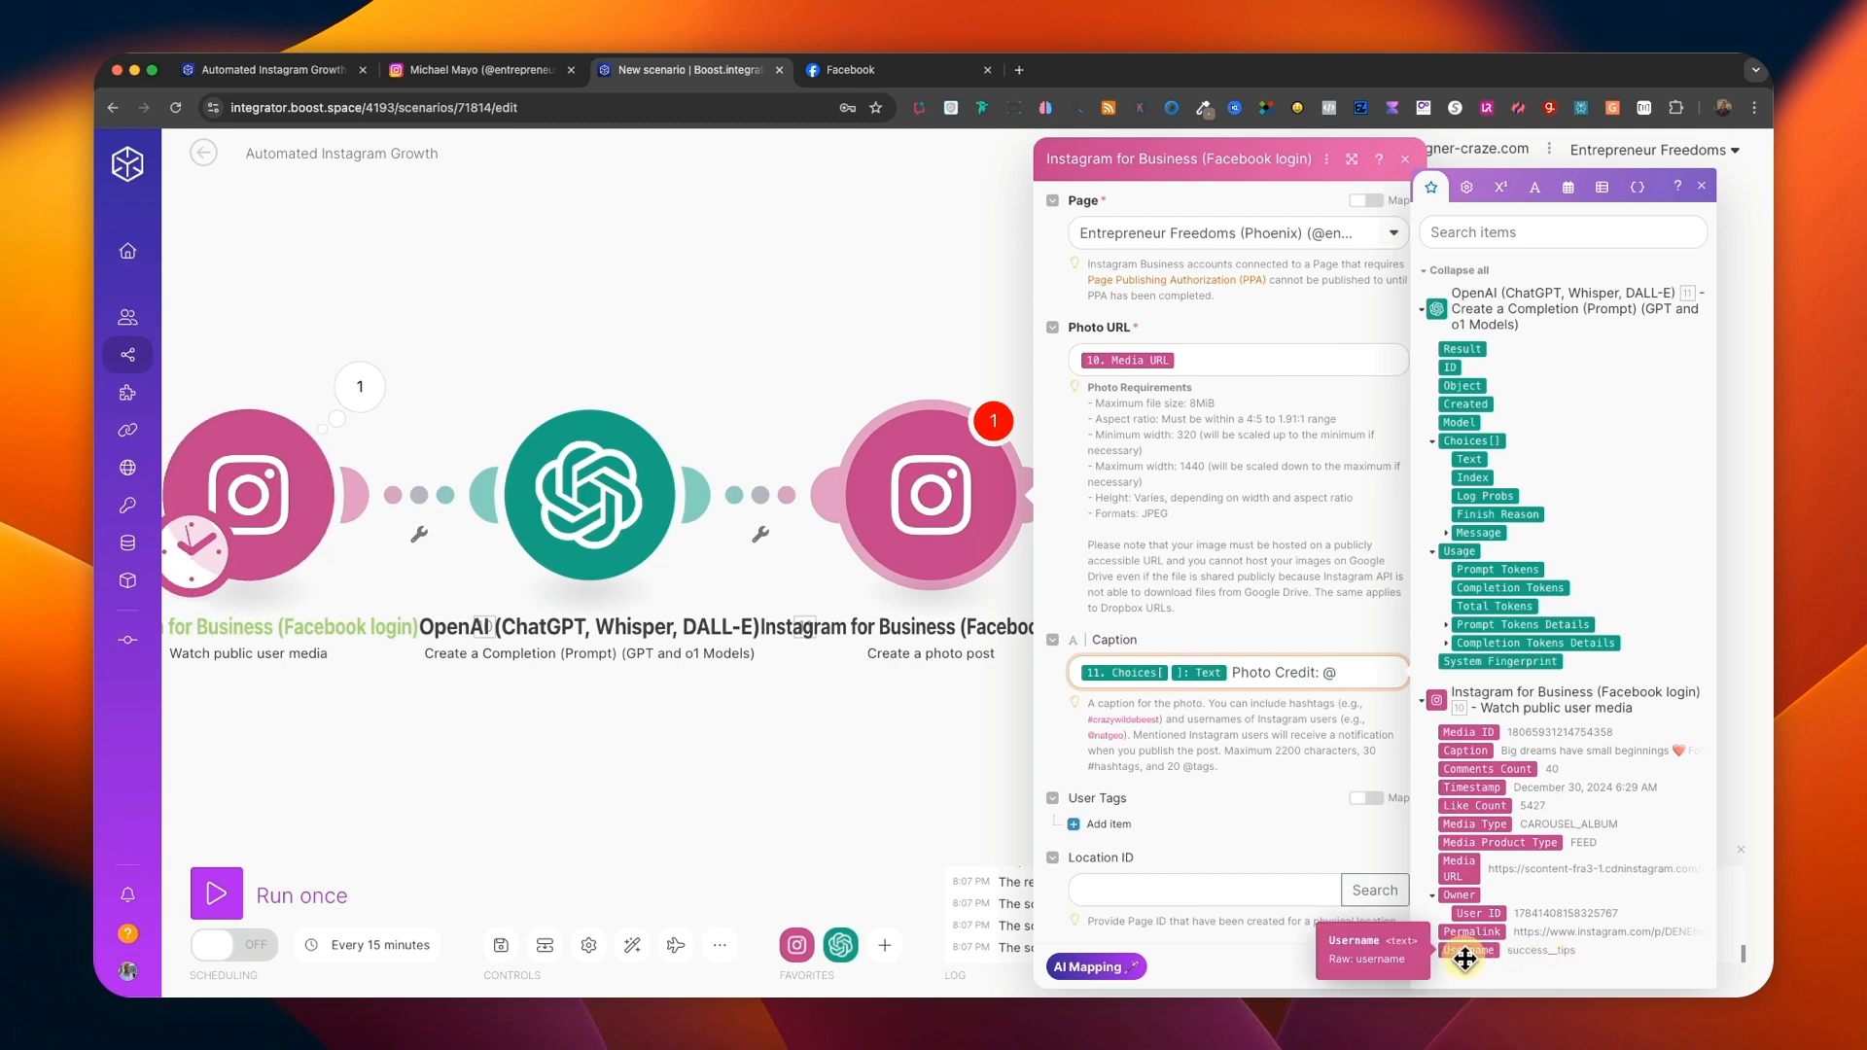
left_click(1464, 960)
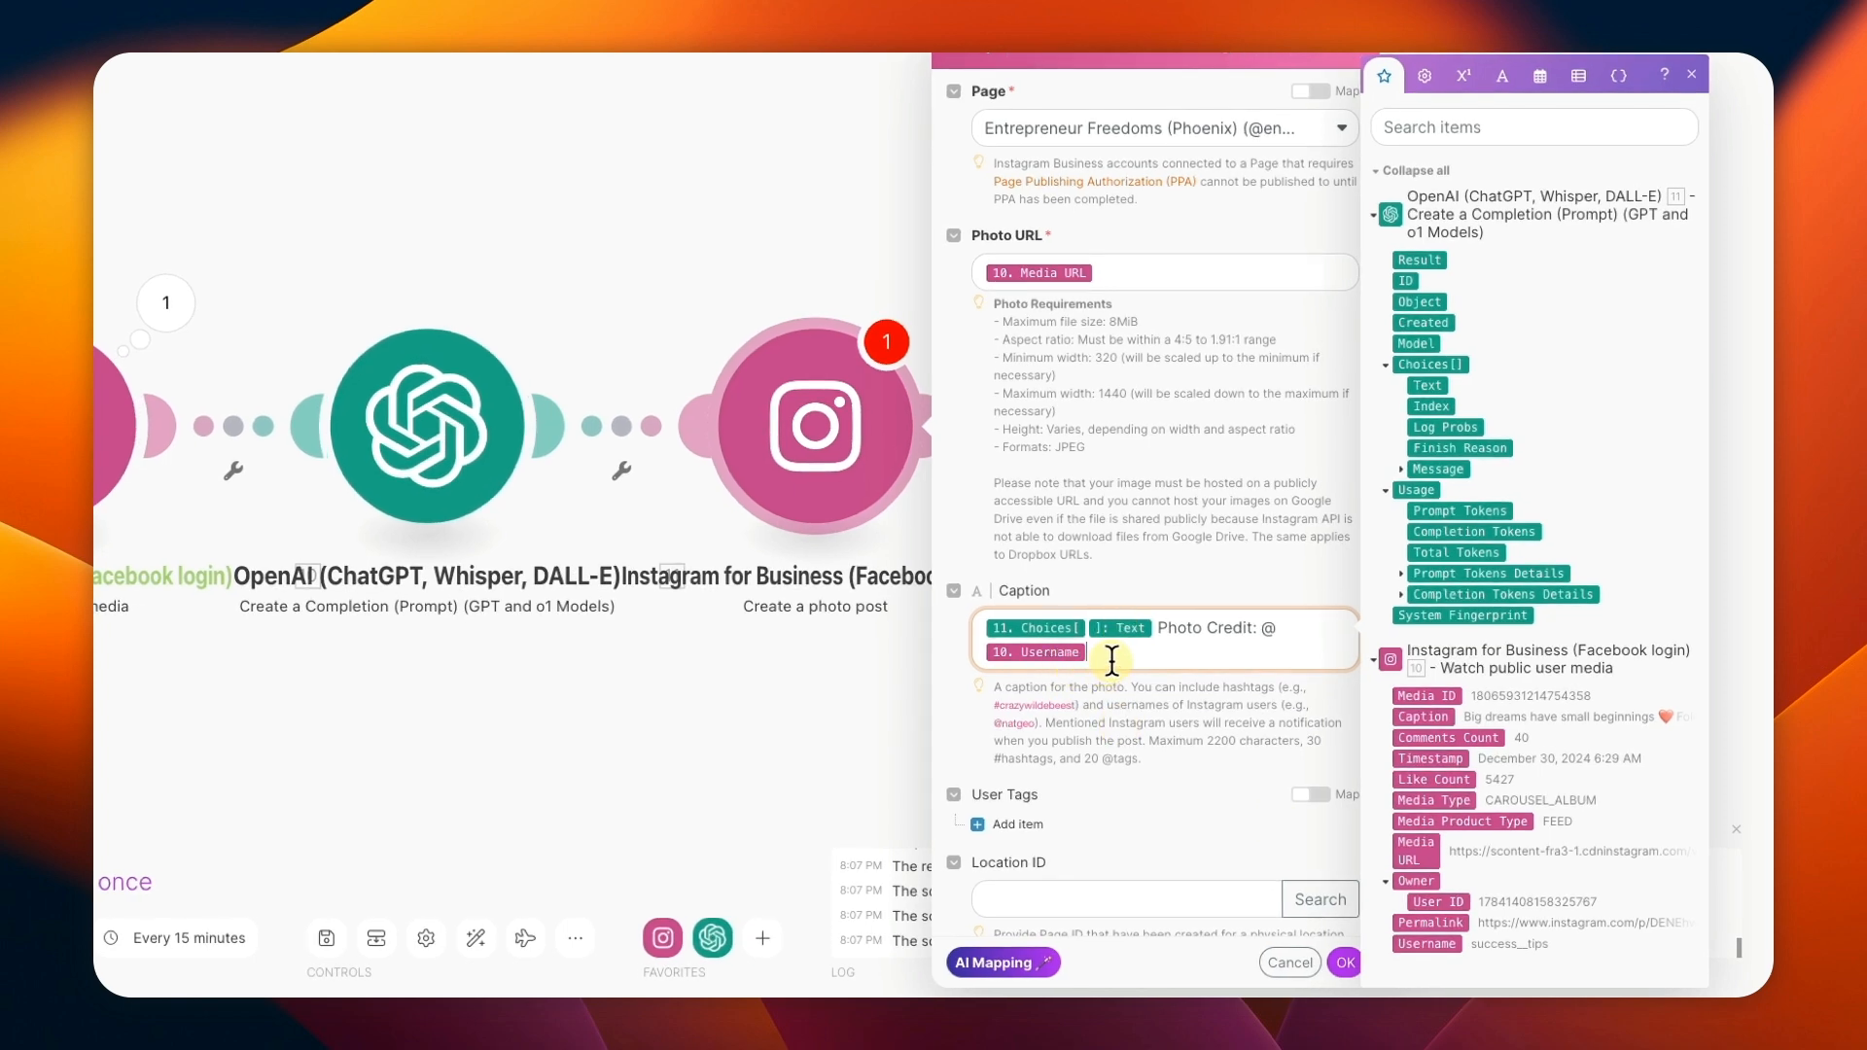
key("Return")
key("Return")
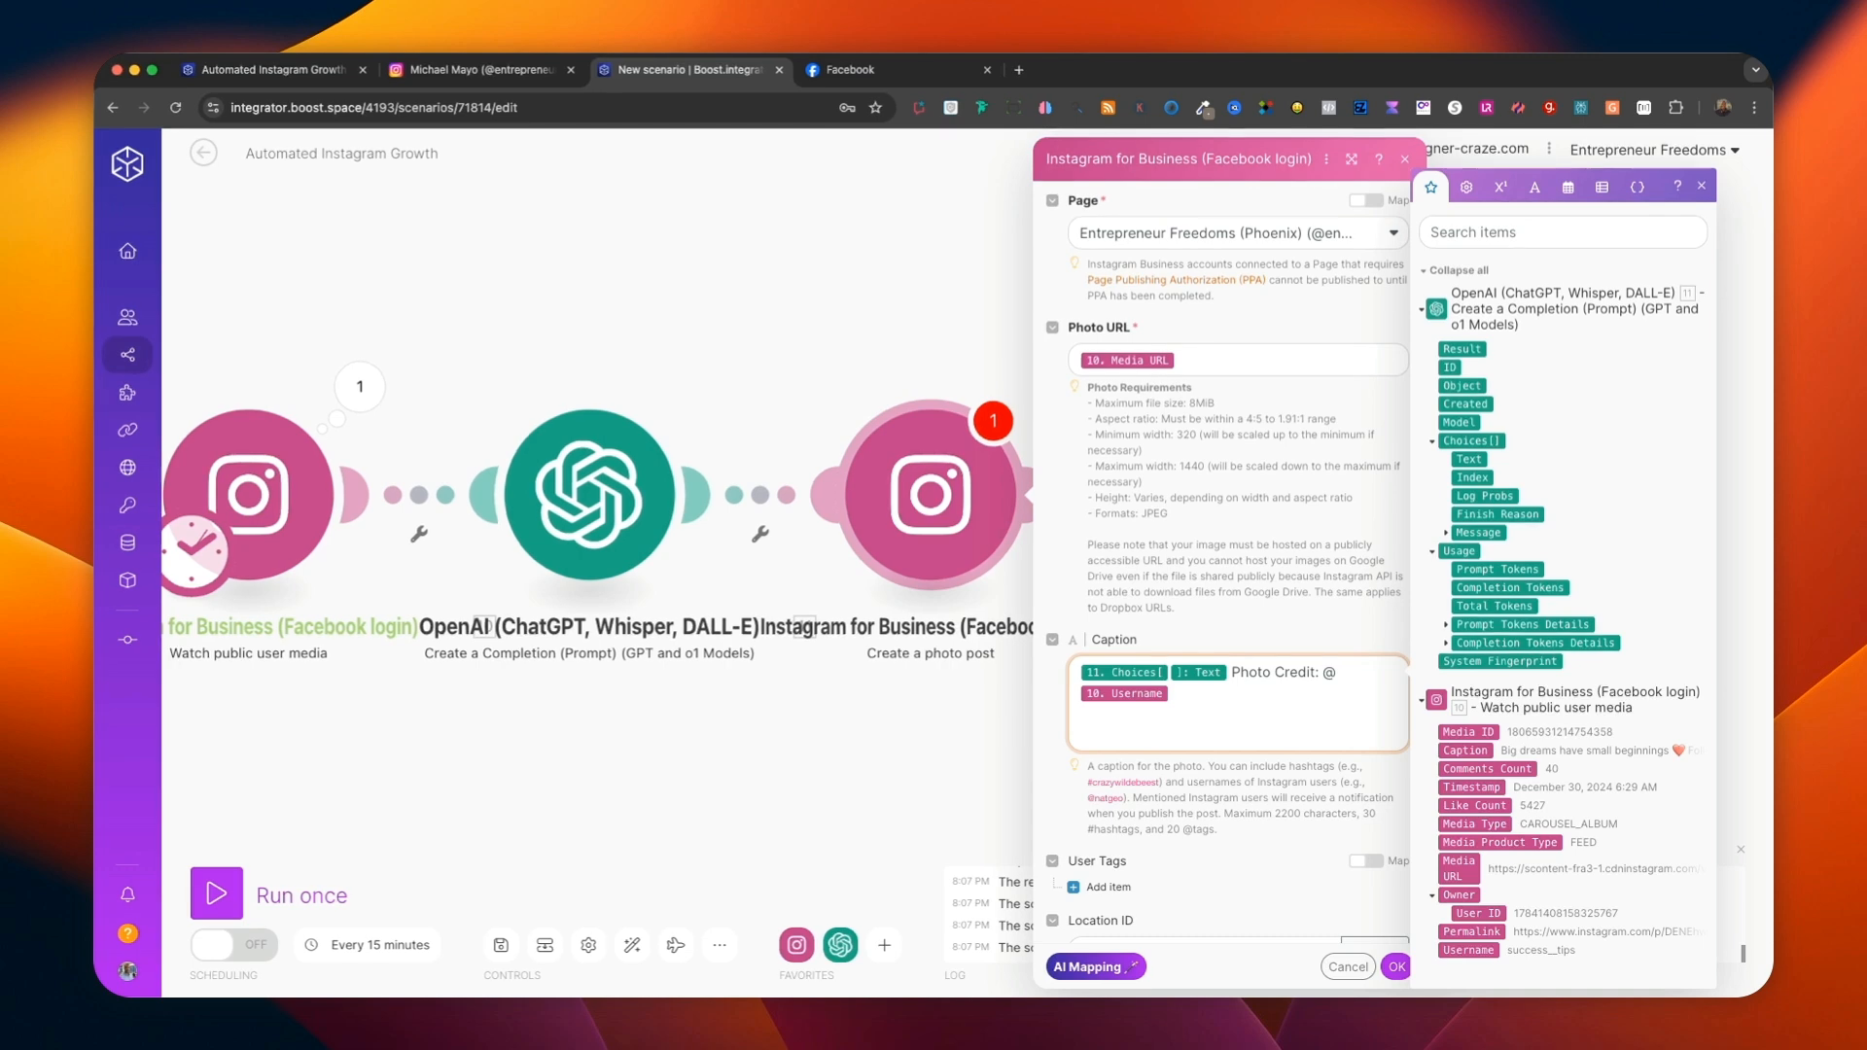
Copy the hashtag block from the photo post caption in the existing Automated Instagram Growth scenario.
key("super+Tab")
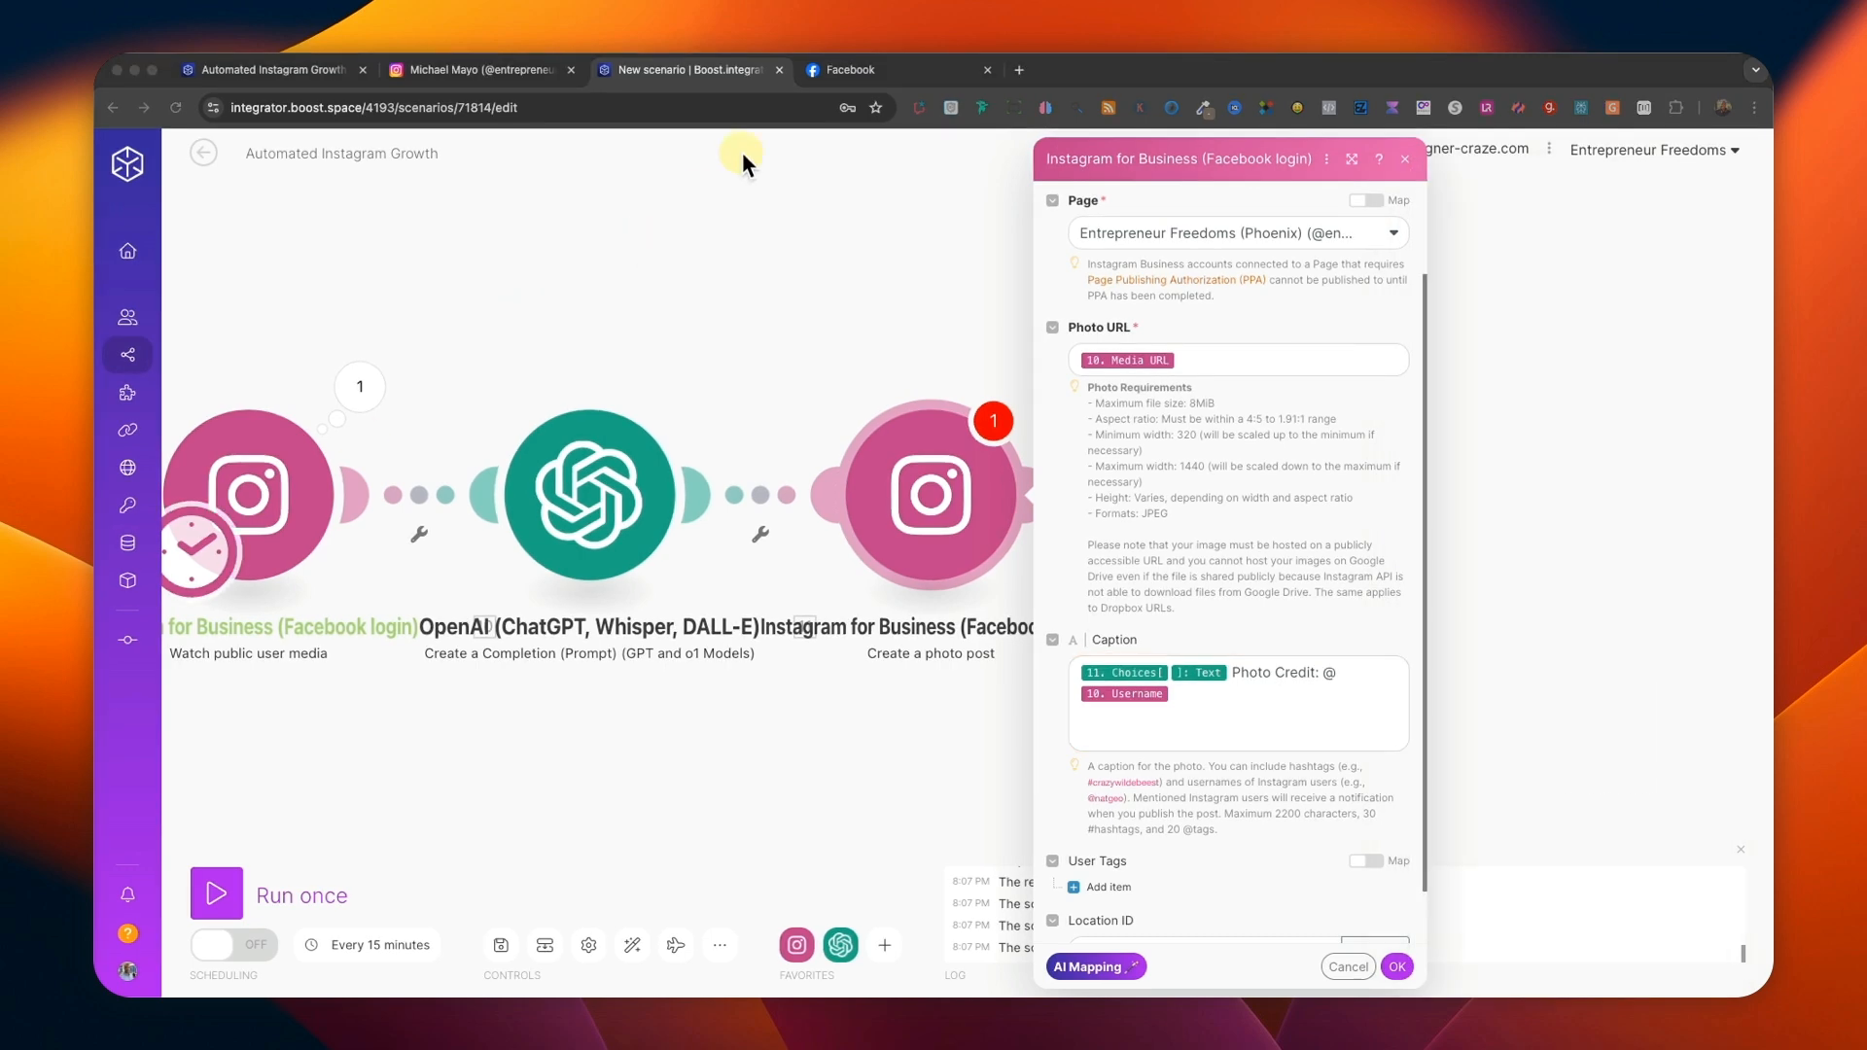
left_click(290, 72)
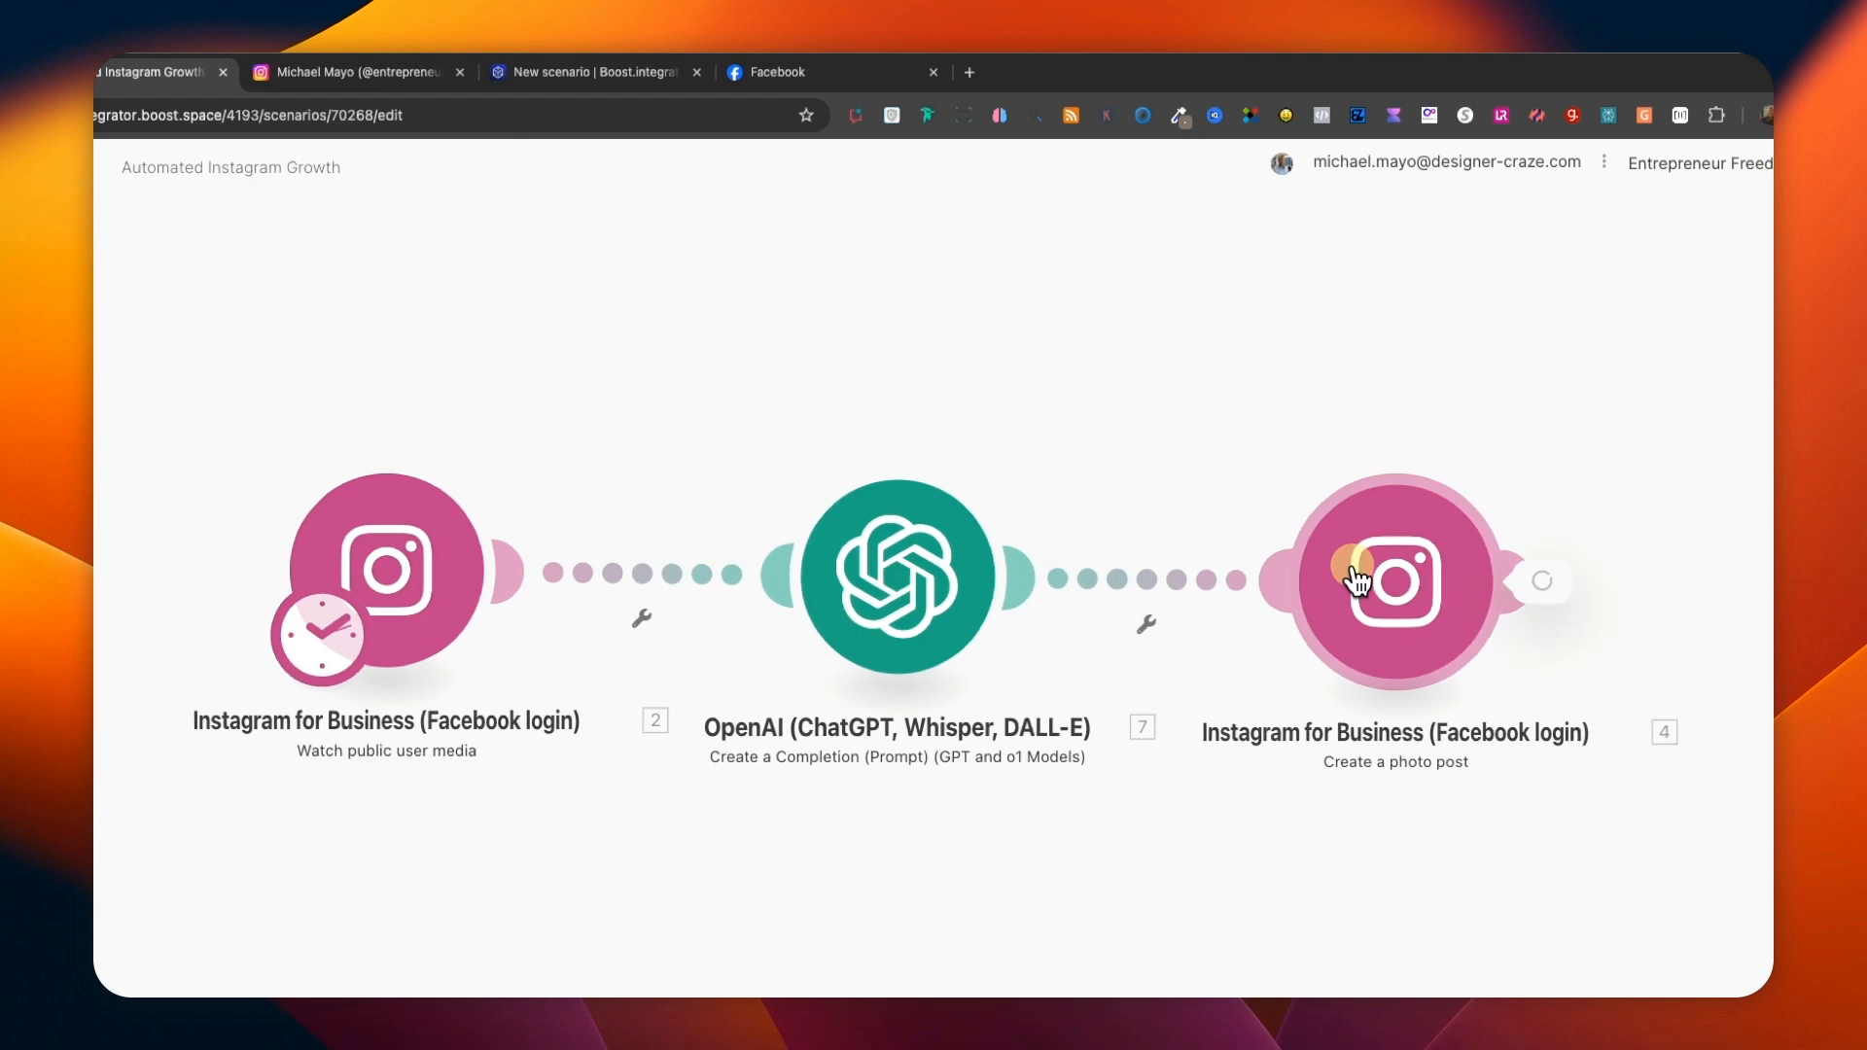
left_click_drag(886, 828, 902, 904)
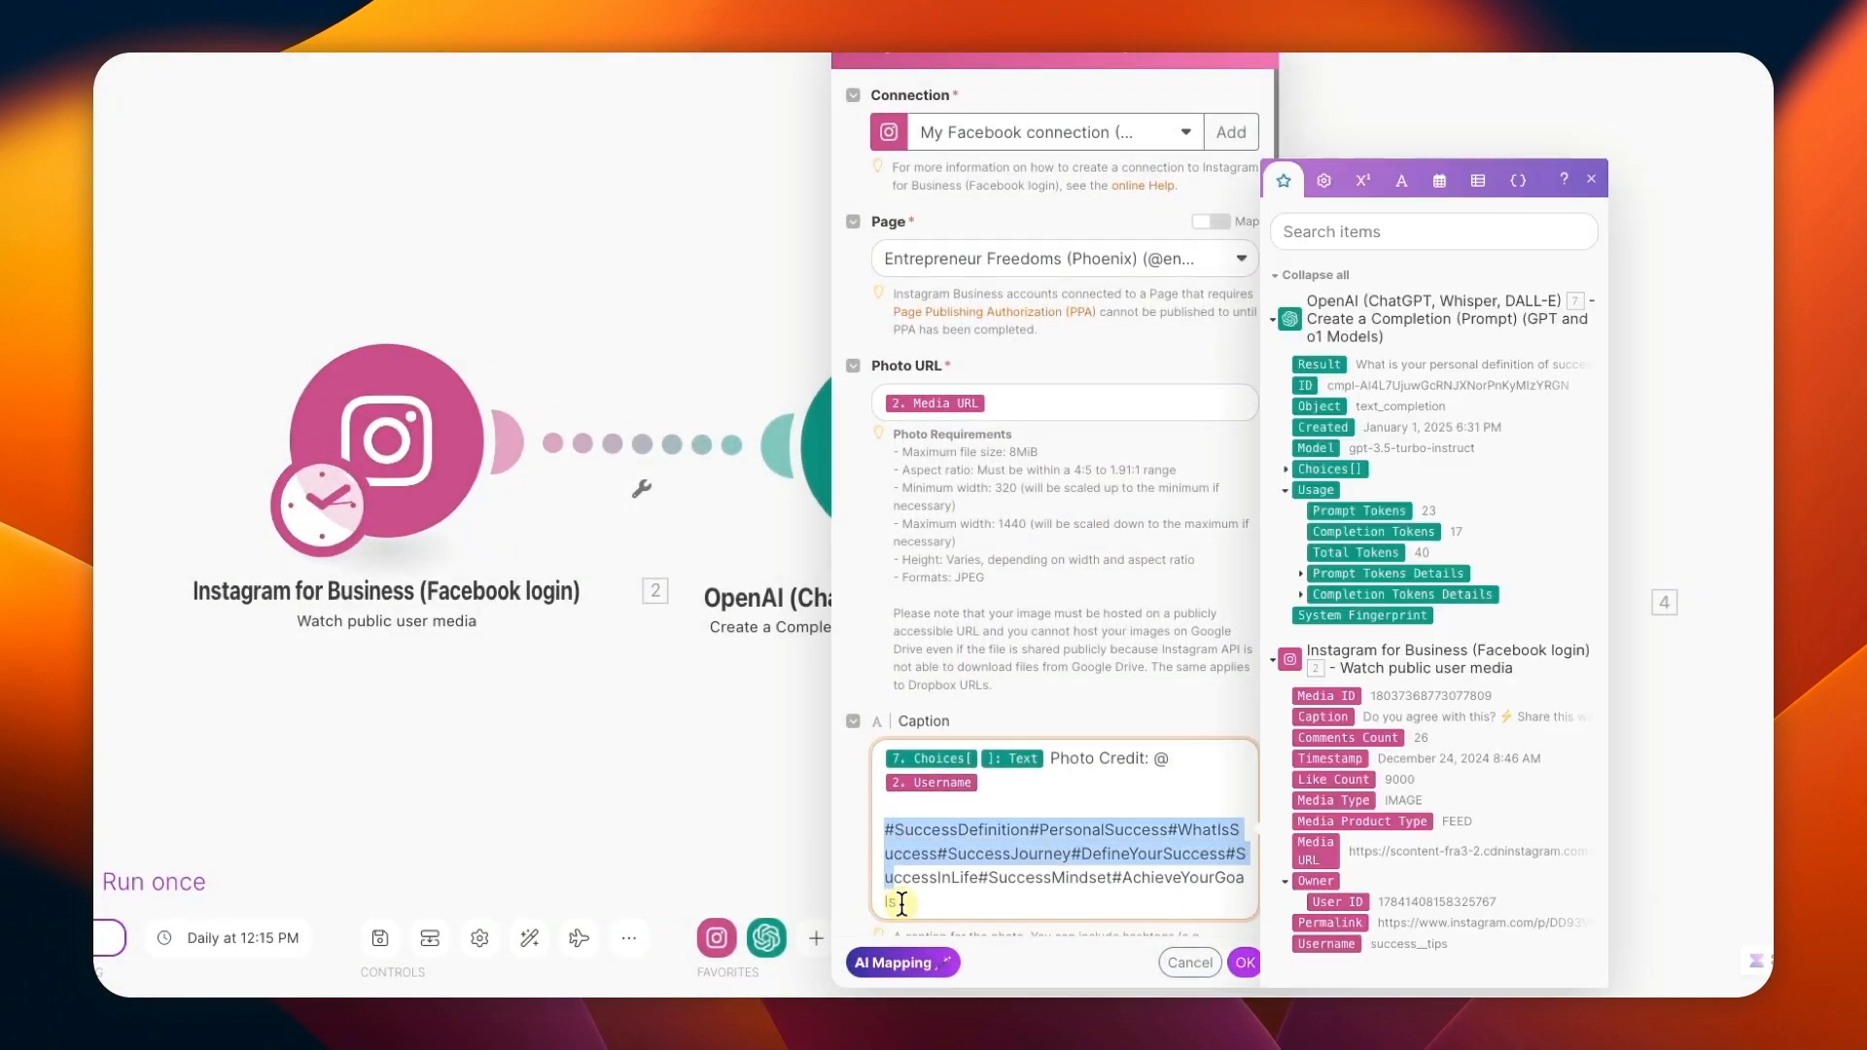
right_click(919, 864)
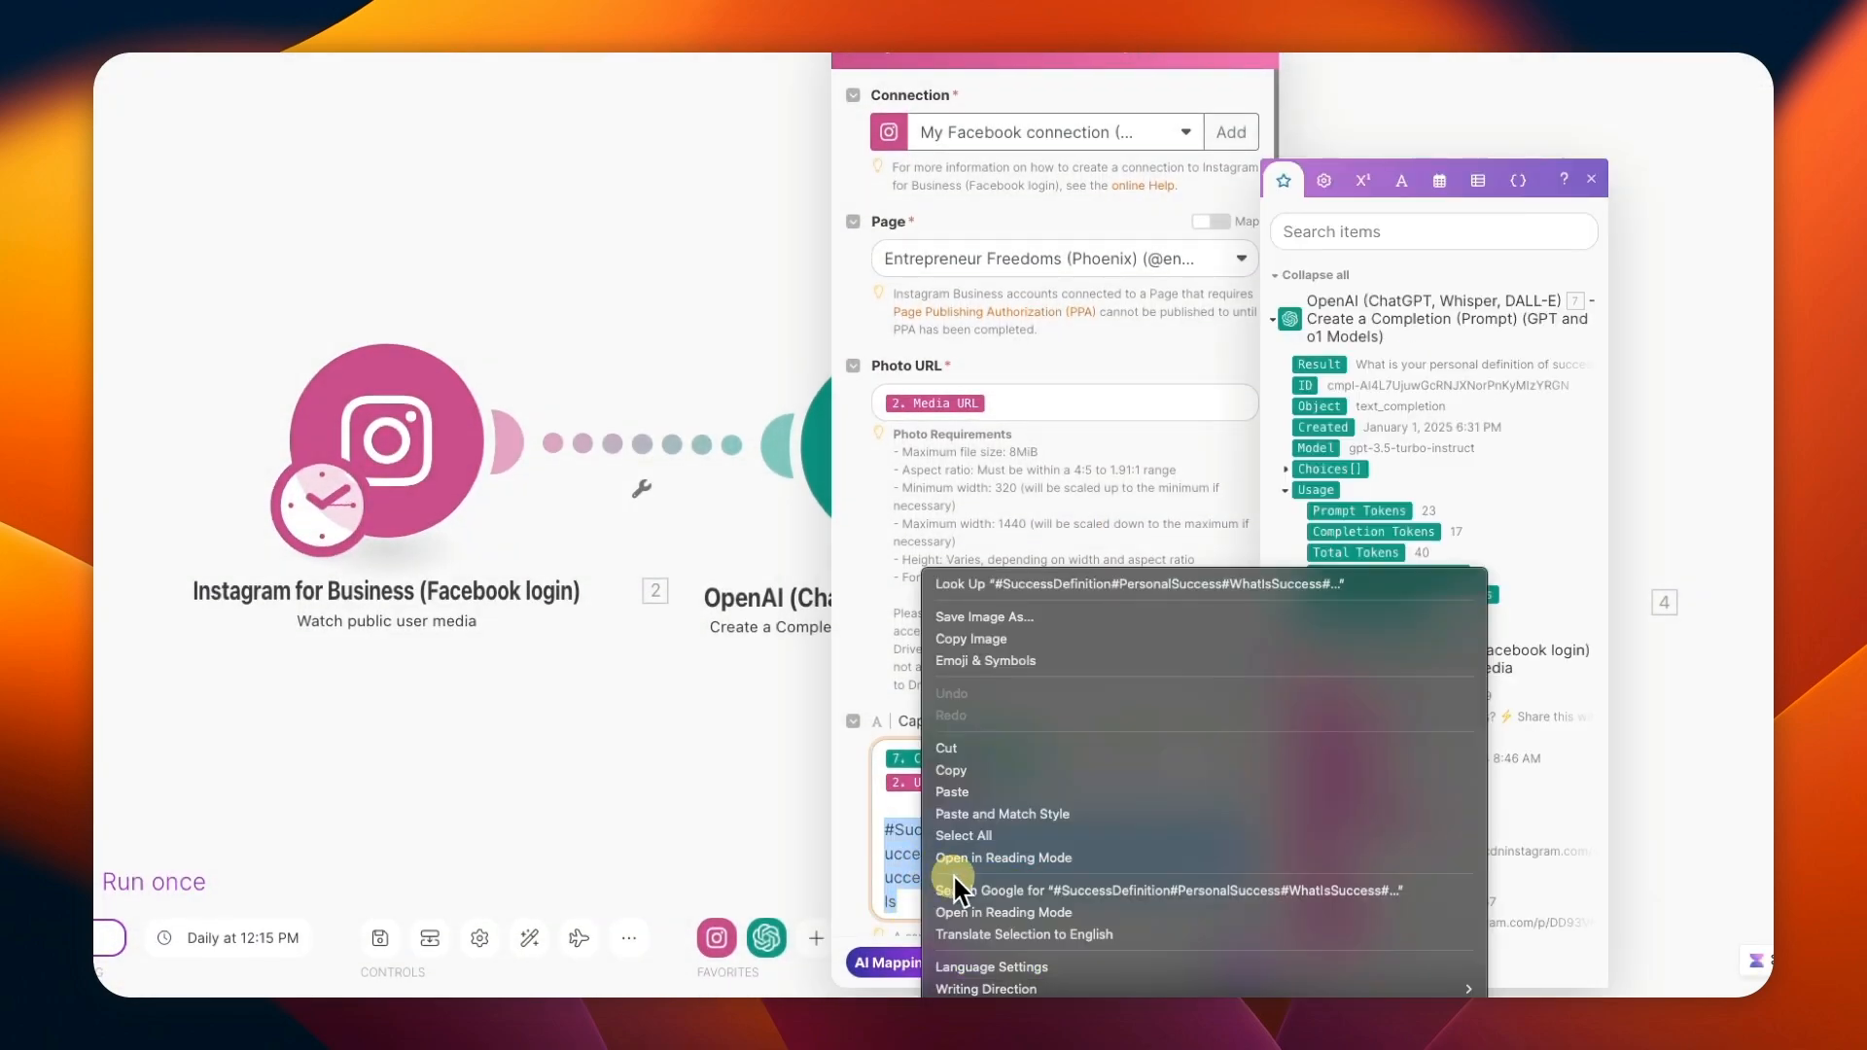
left_click(953, 768)
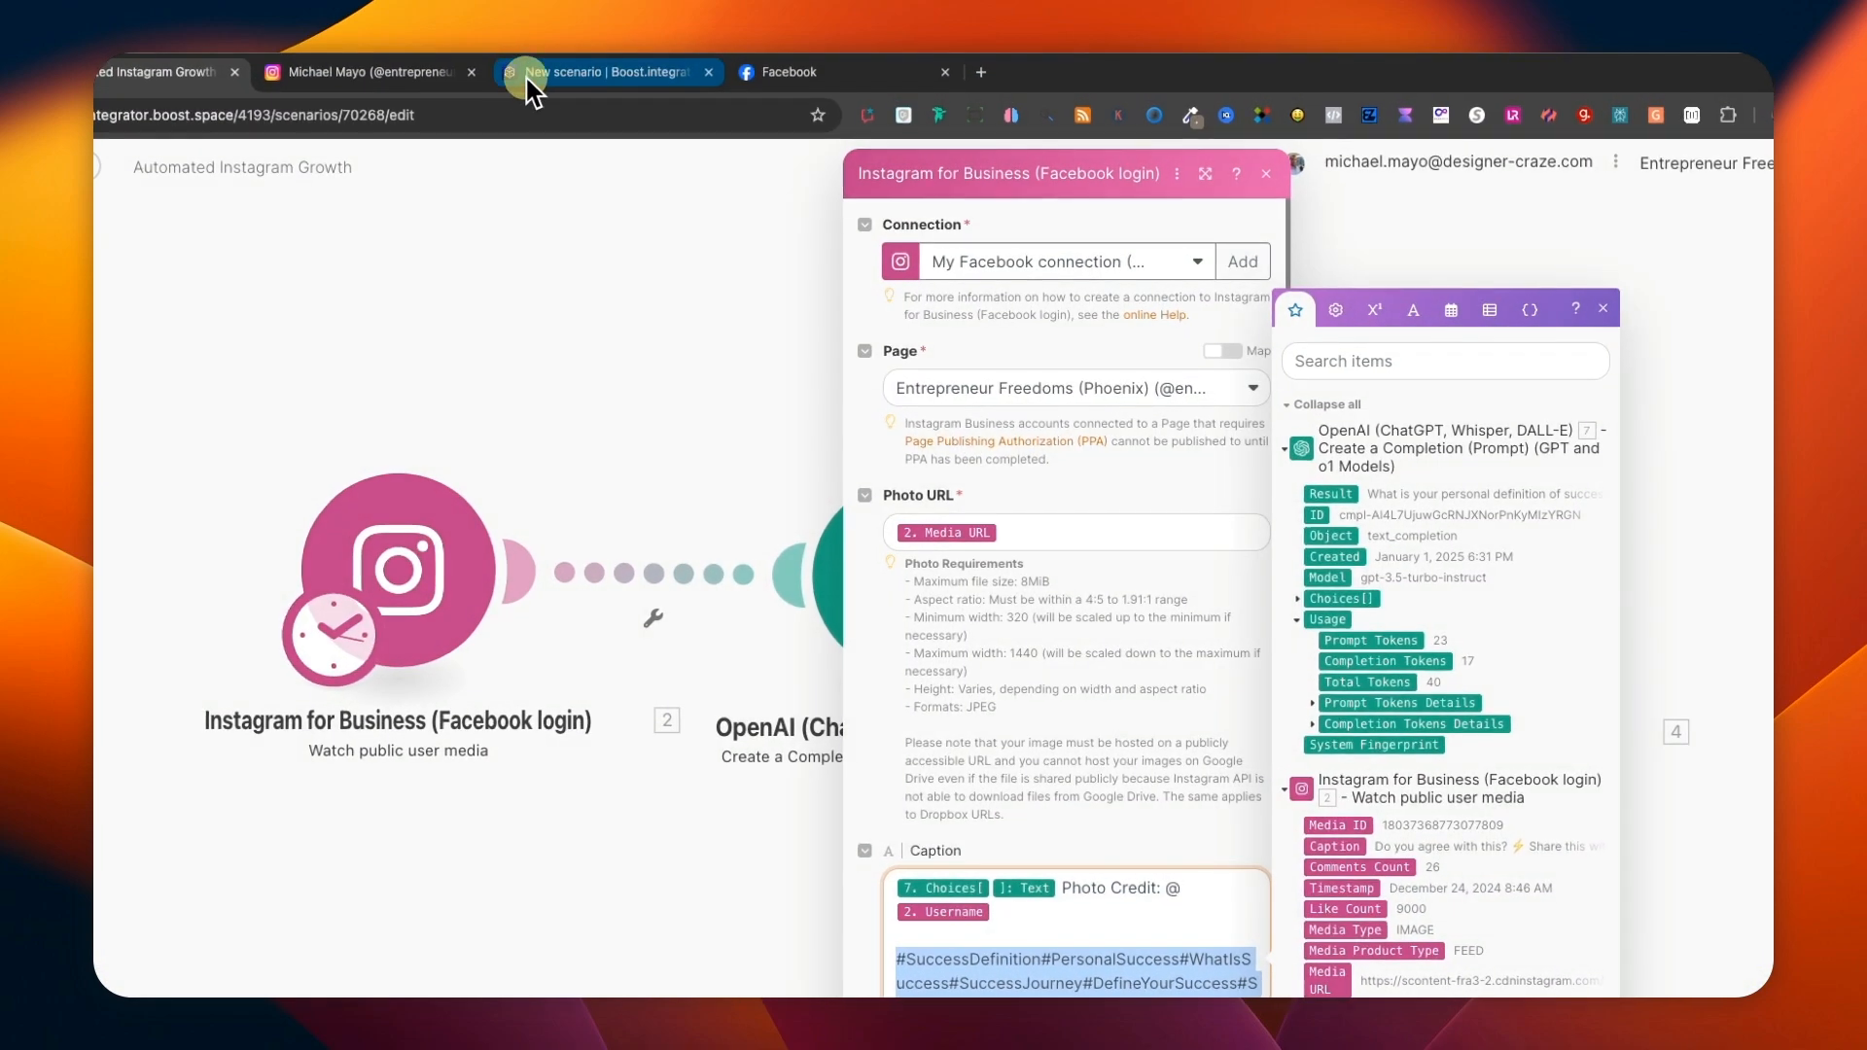
Paste the copied hashtag block at the end of the photo post's caption in the new scenario.
left_click(554, 73)
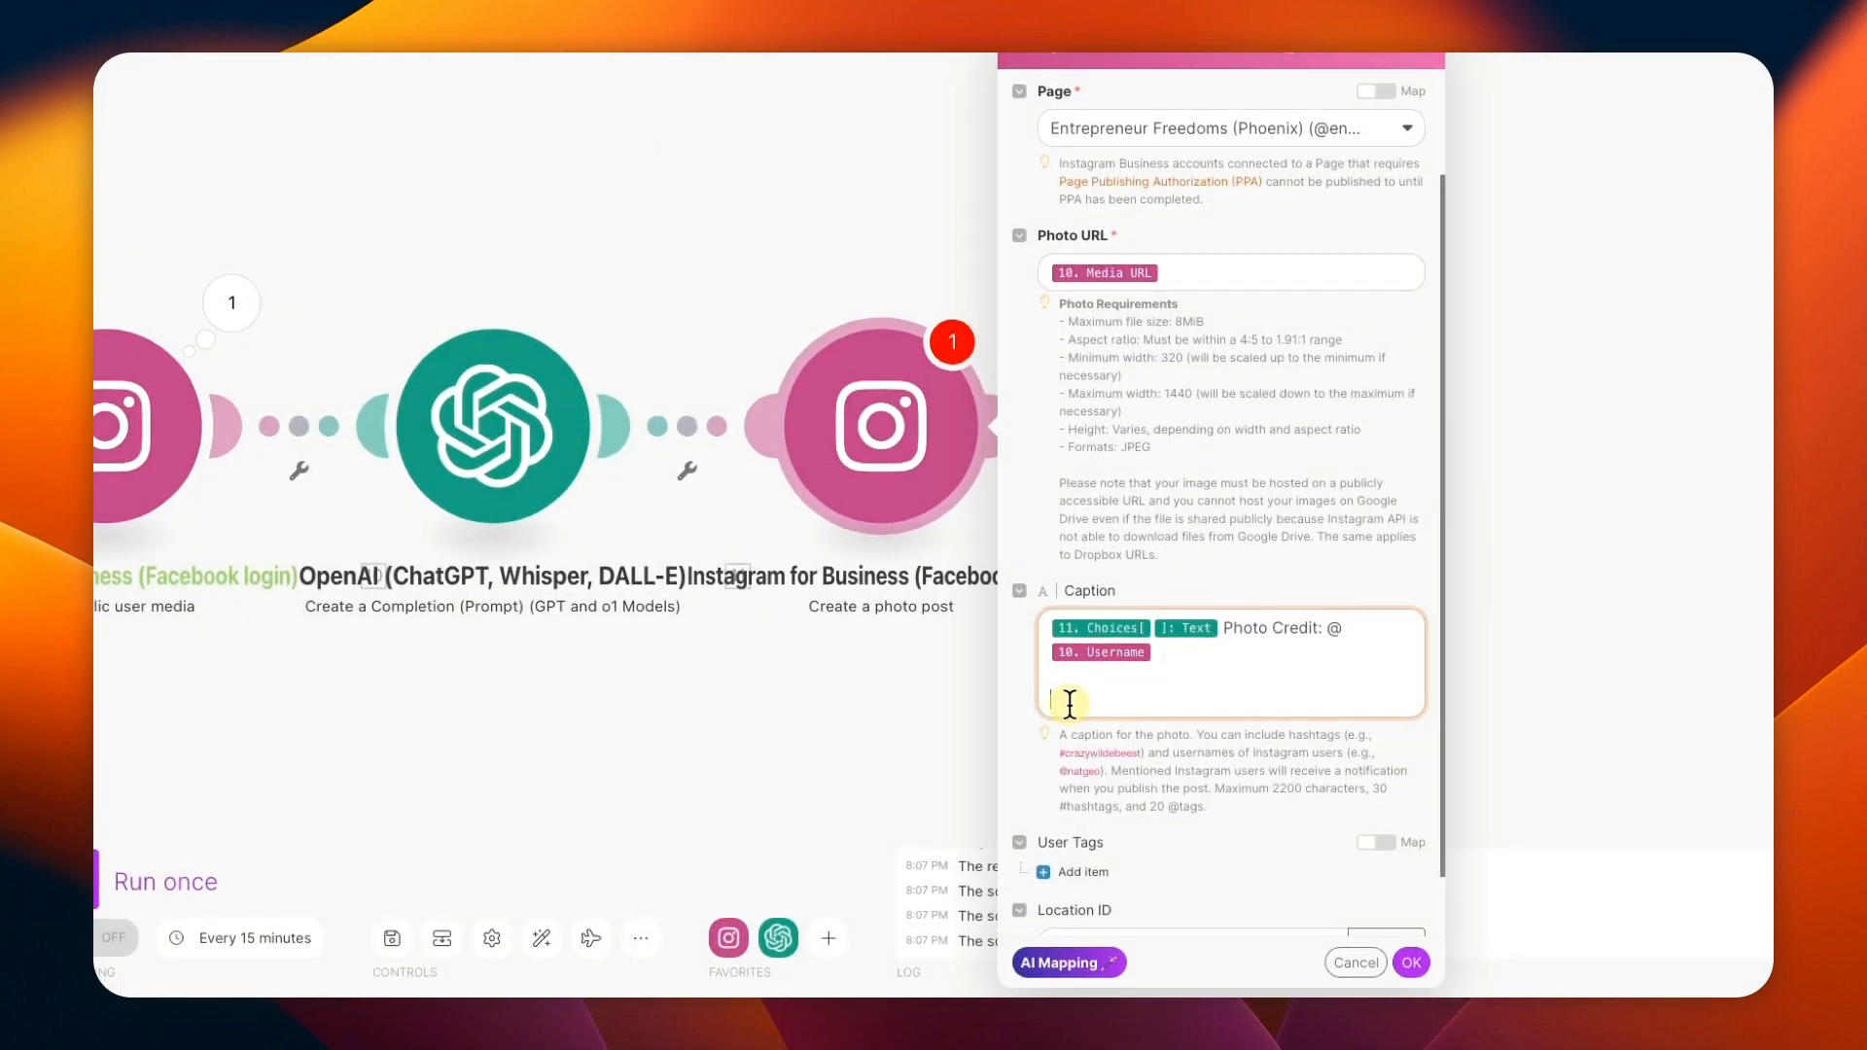
left_click(1070, 700)
key("super+v")
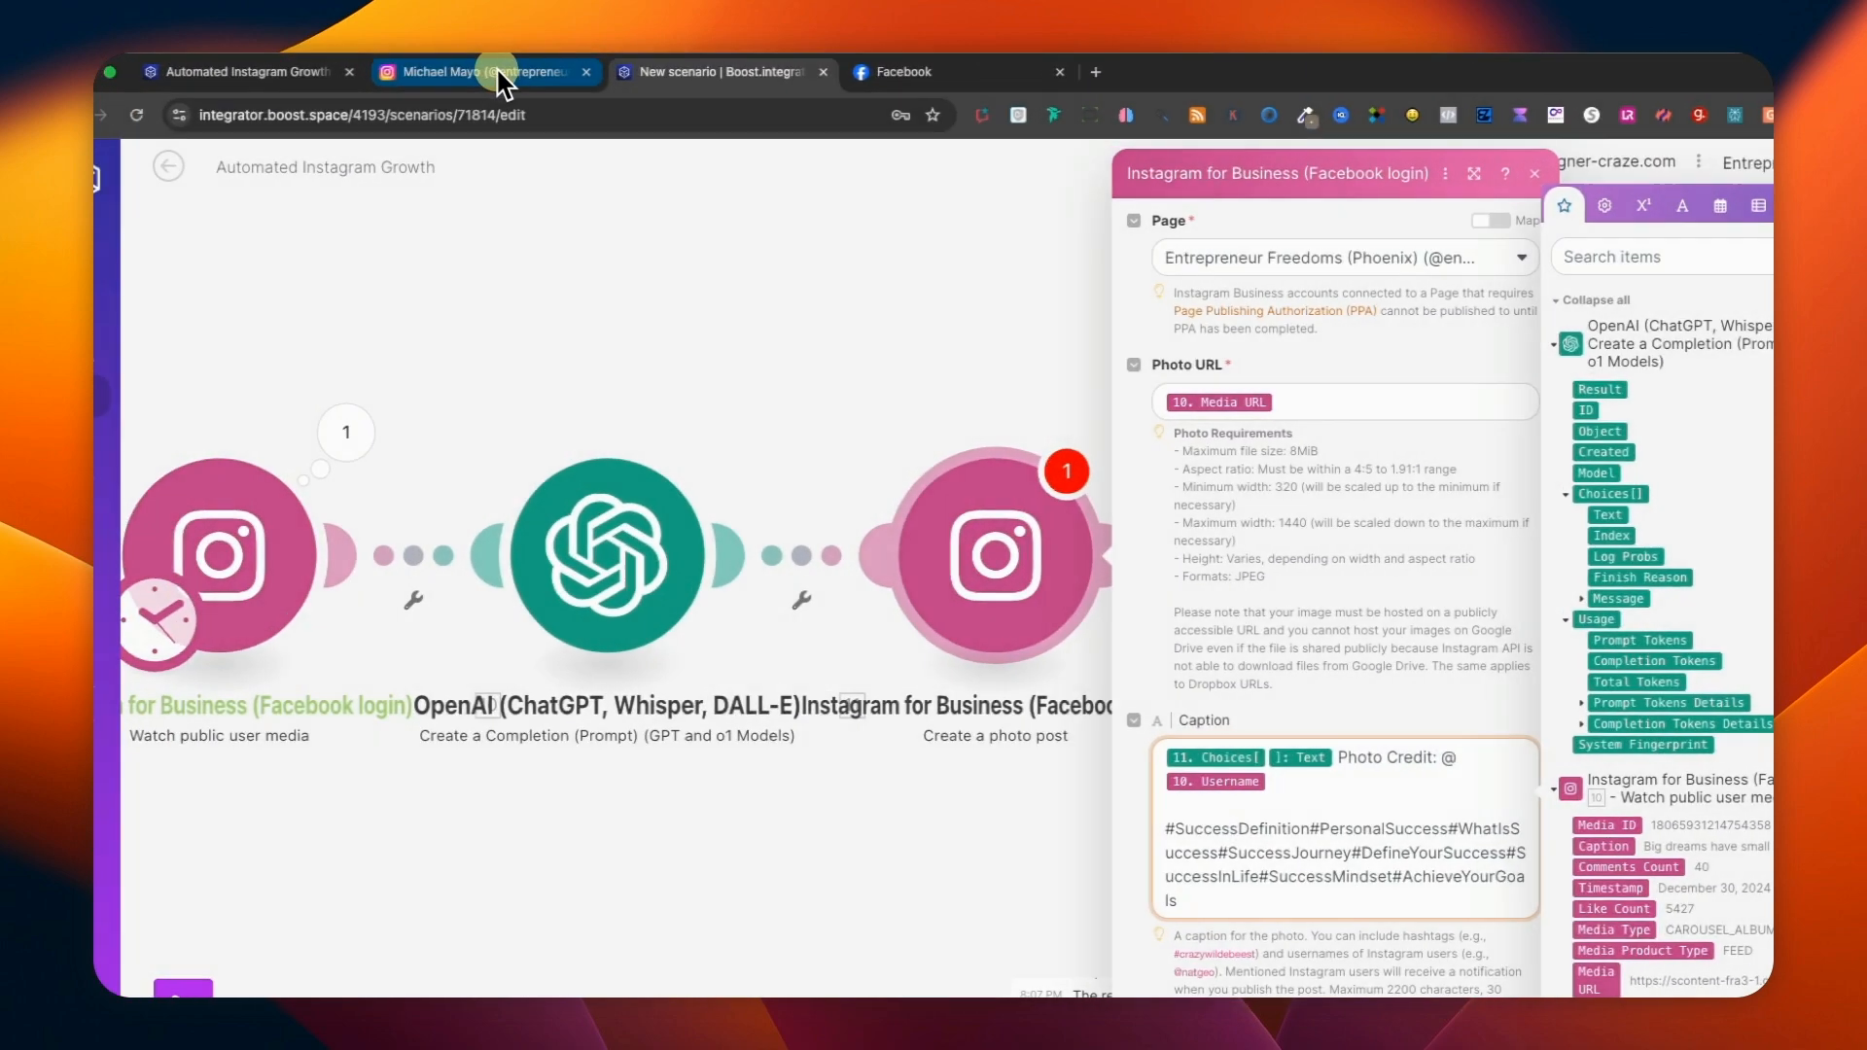
Open the newest post on the Entrepreneur Freedoms Instagram profile and examine its caption, photo credit and hashtags.
left_click(513, 74)
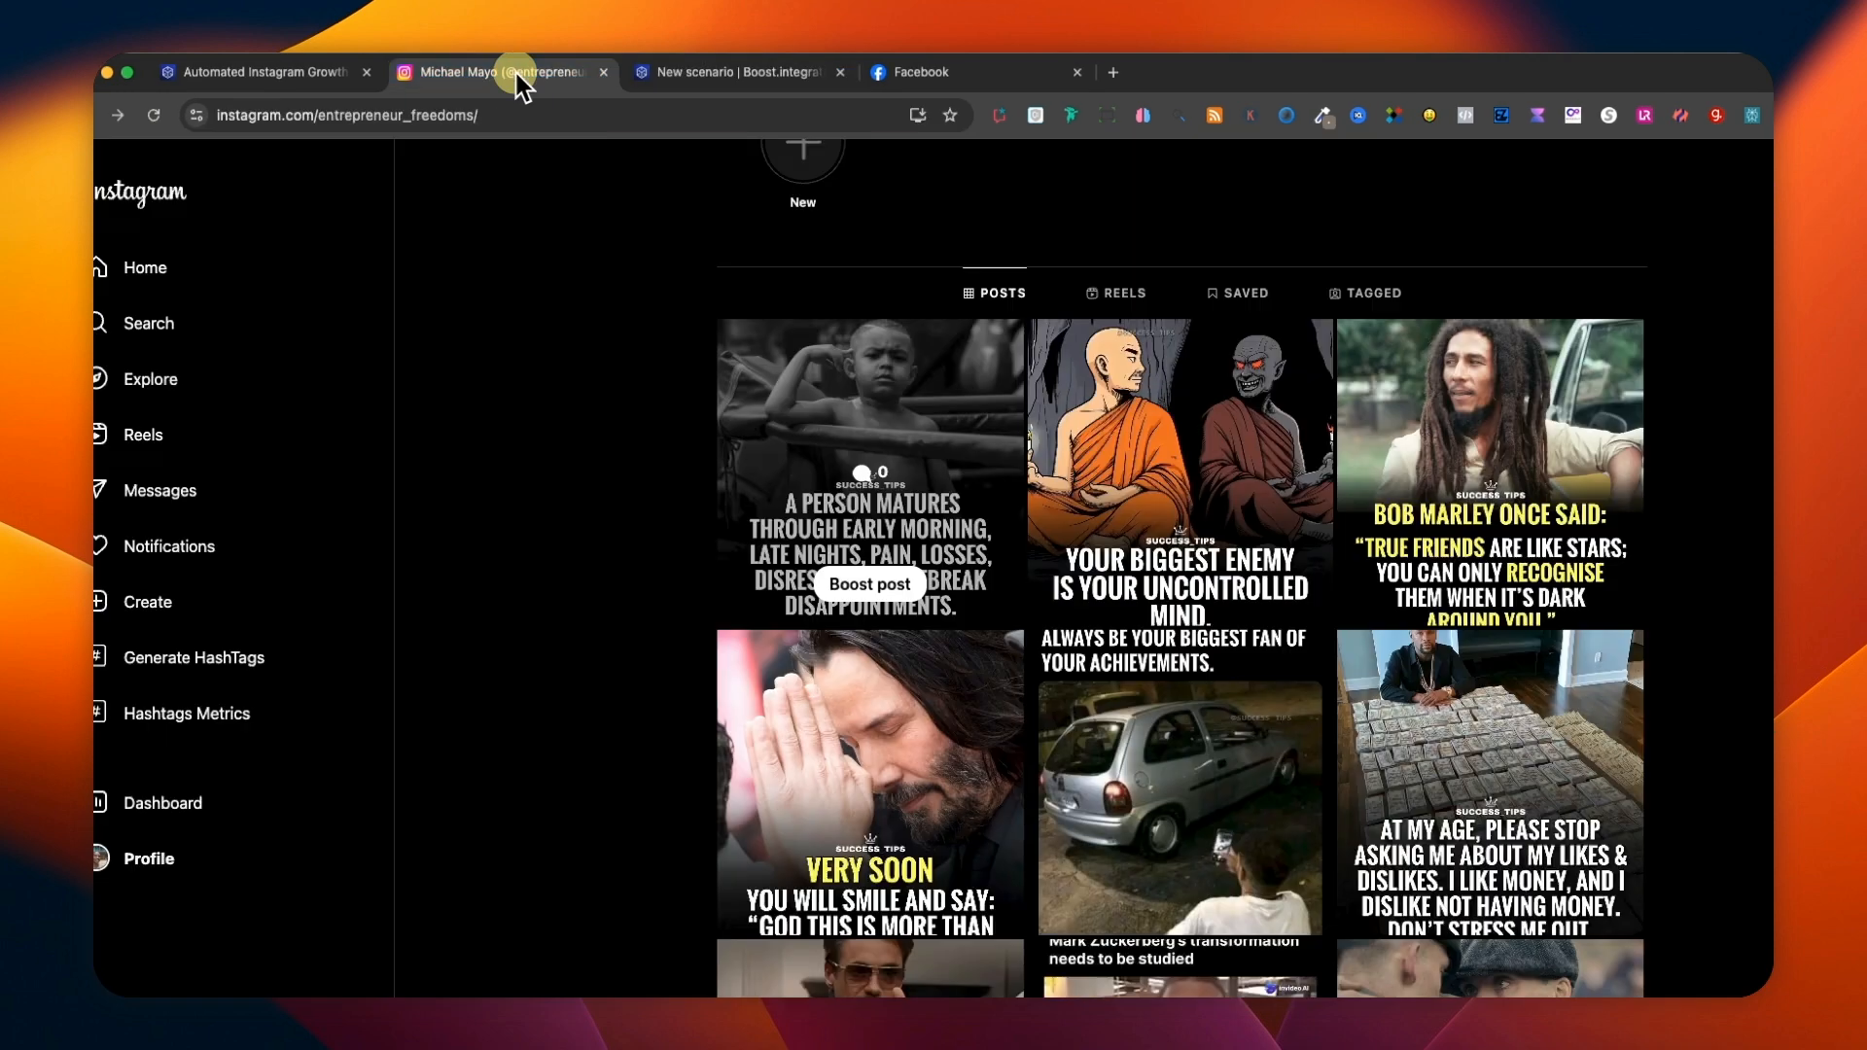
left_click(791, 414)
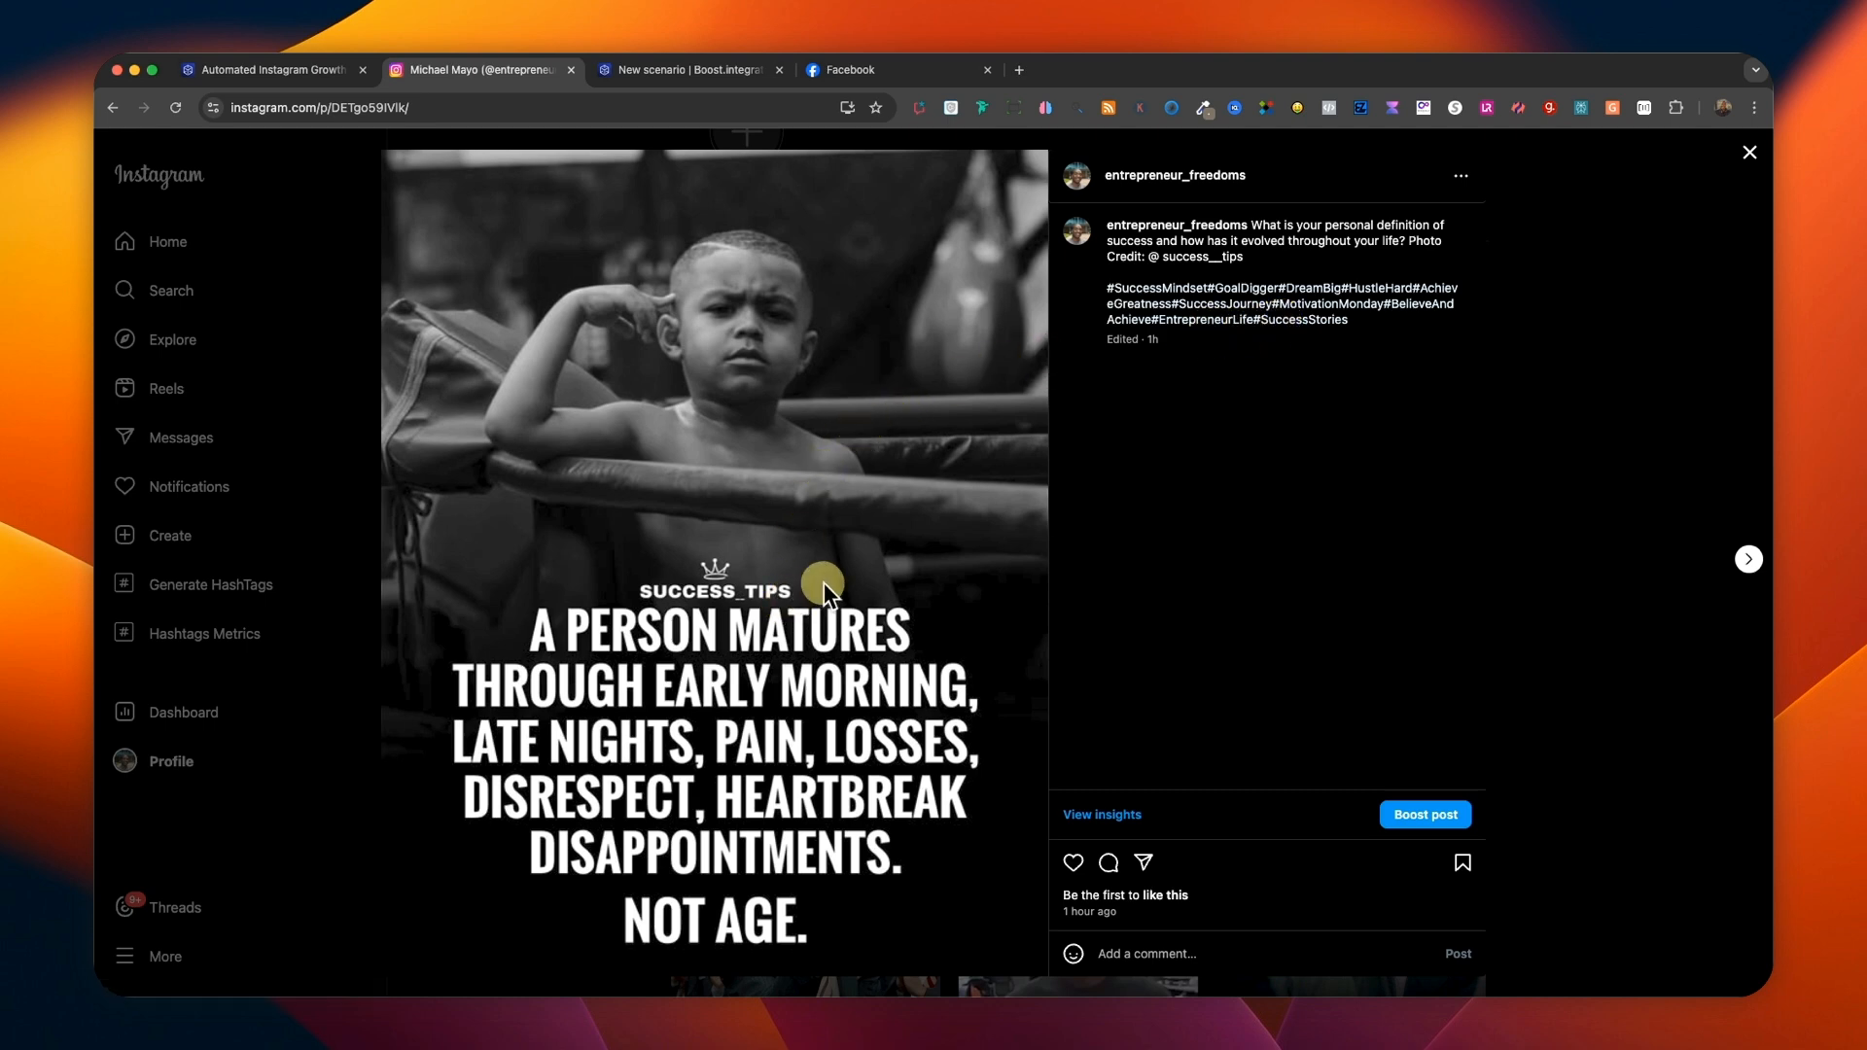
left_click(710, 73)
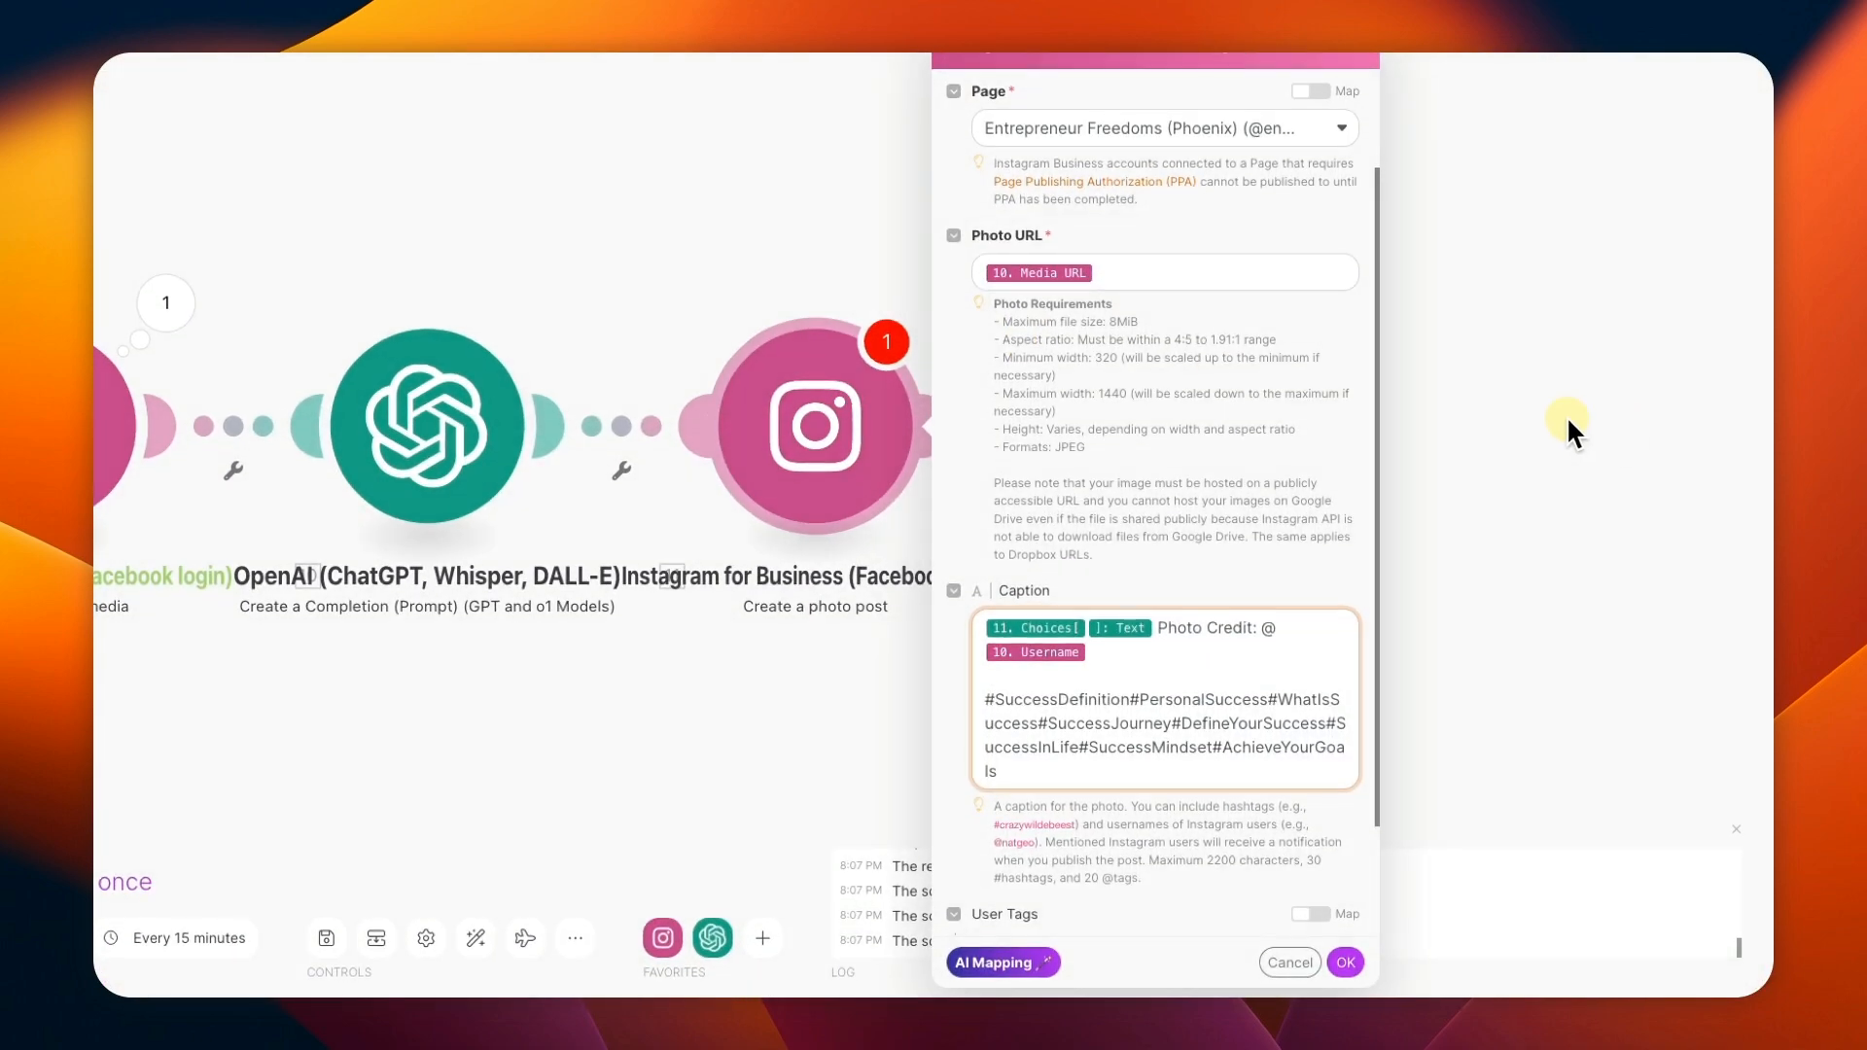
Save the photo post module's settings and run the new scenario once.
scroll(1268, 493, "down", 3)
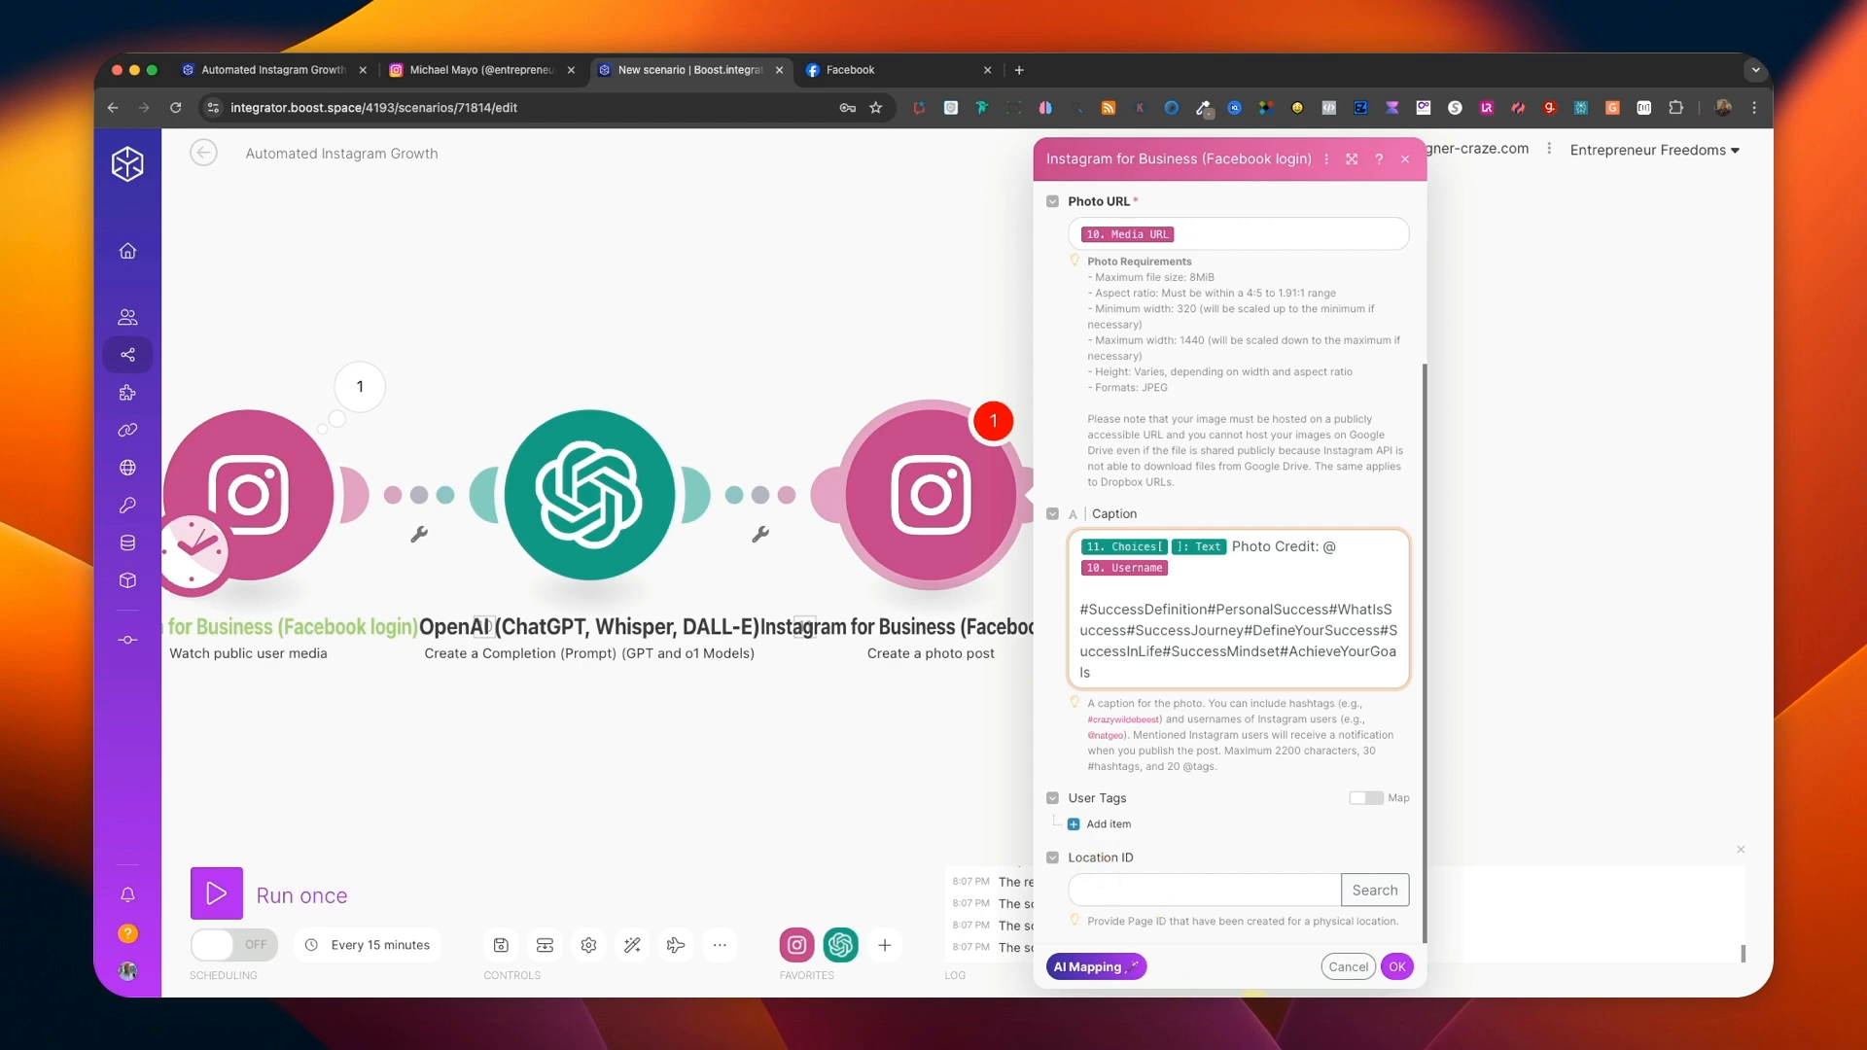
left_click(1398, 968)
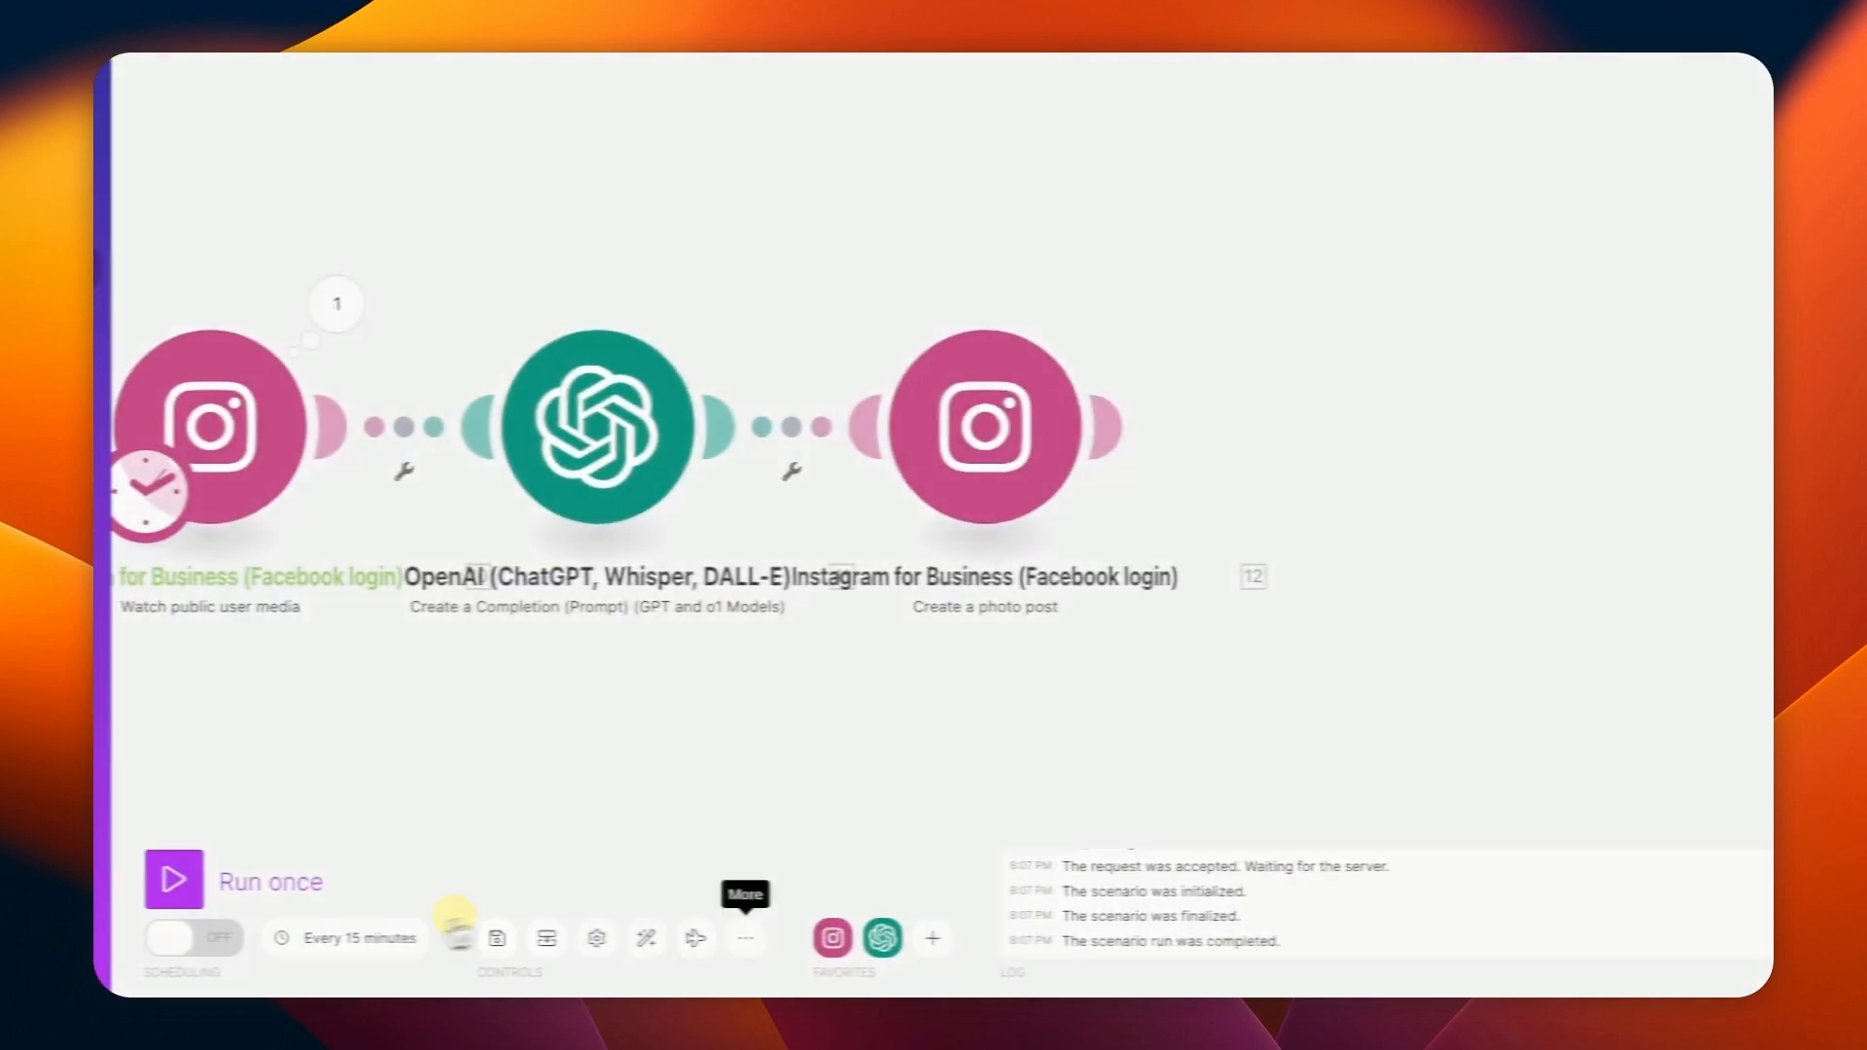
left_click(568, 897)
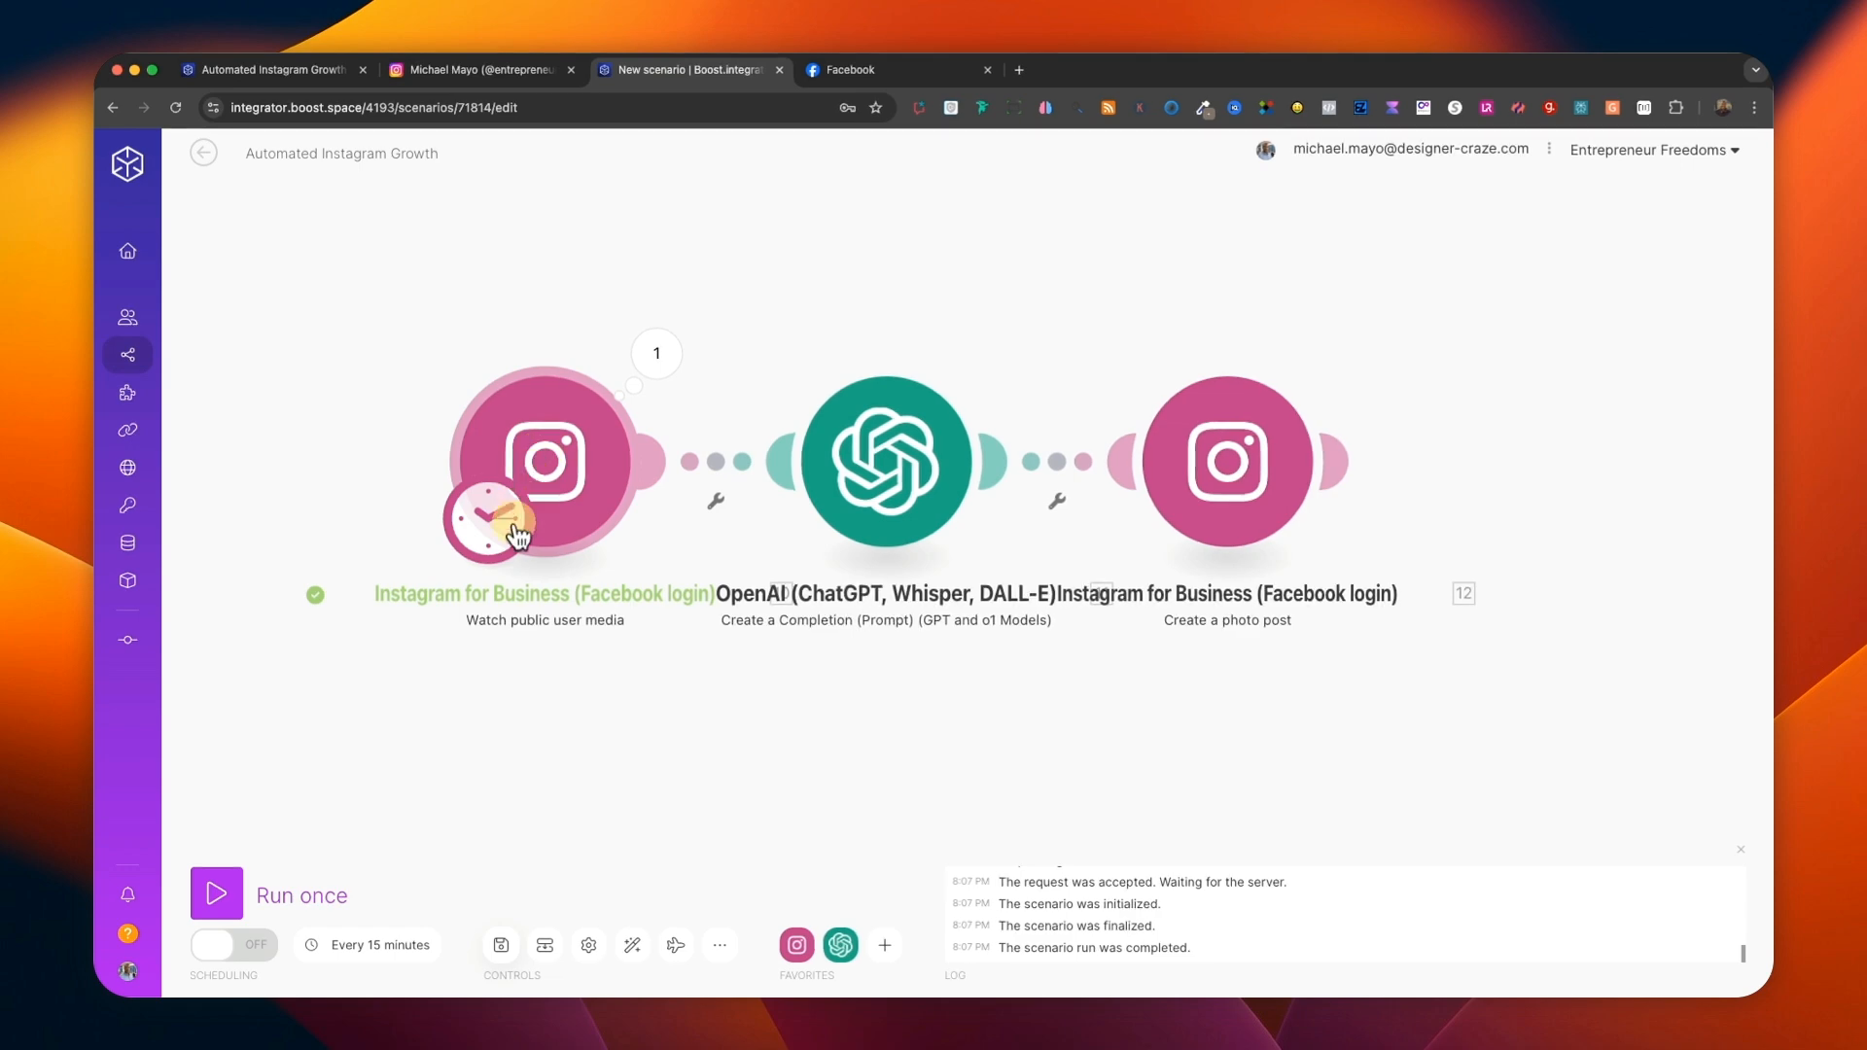
left_click(219, 903)
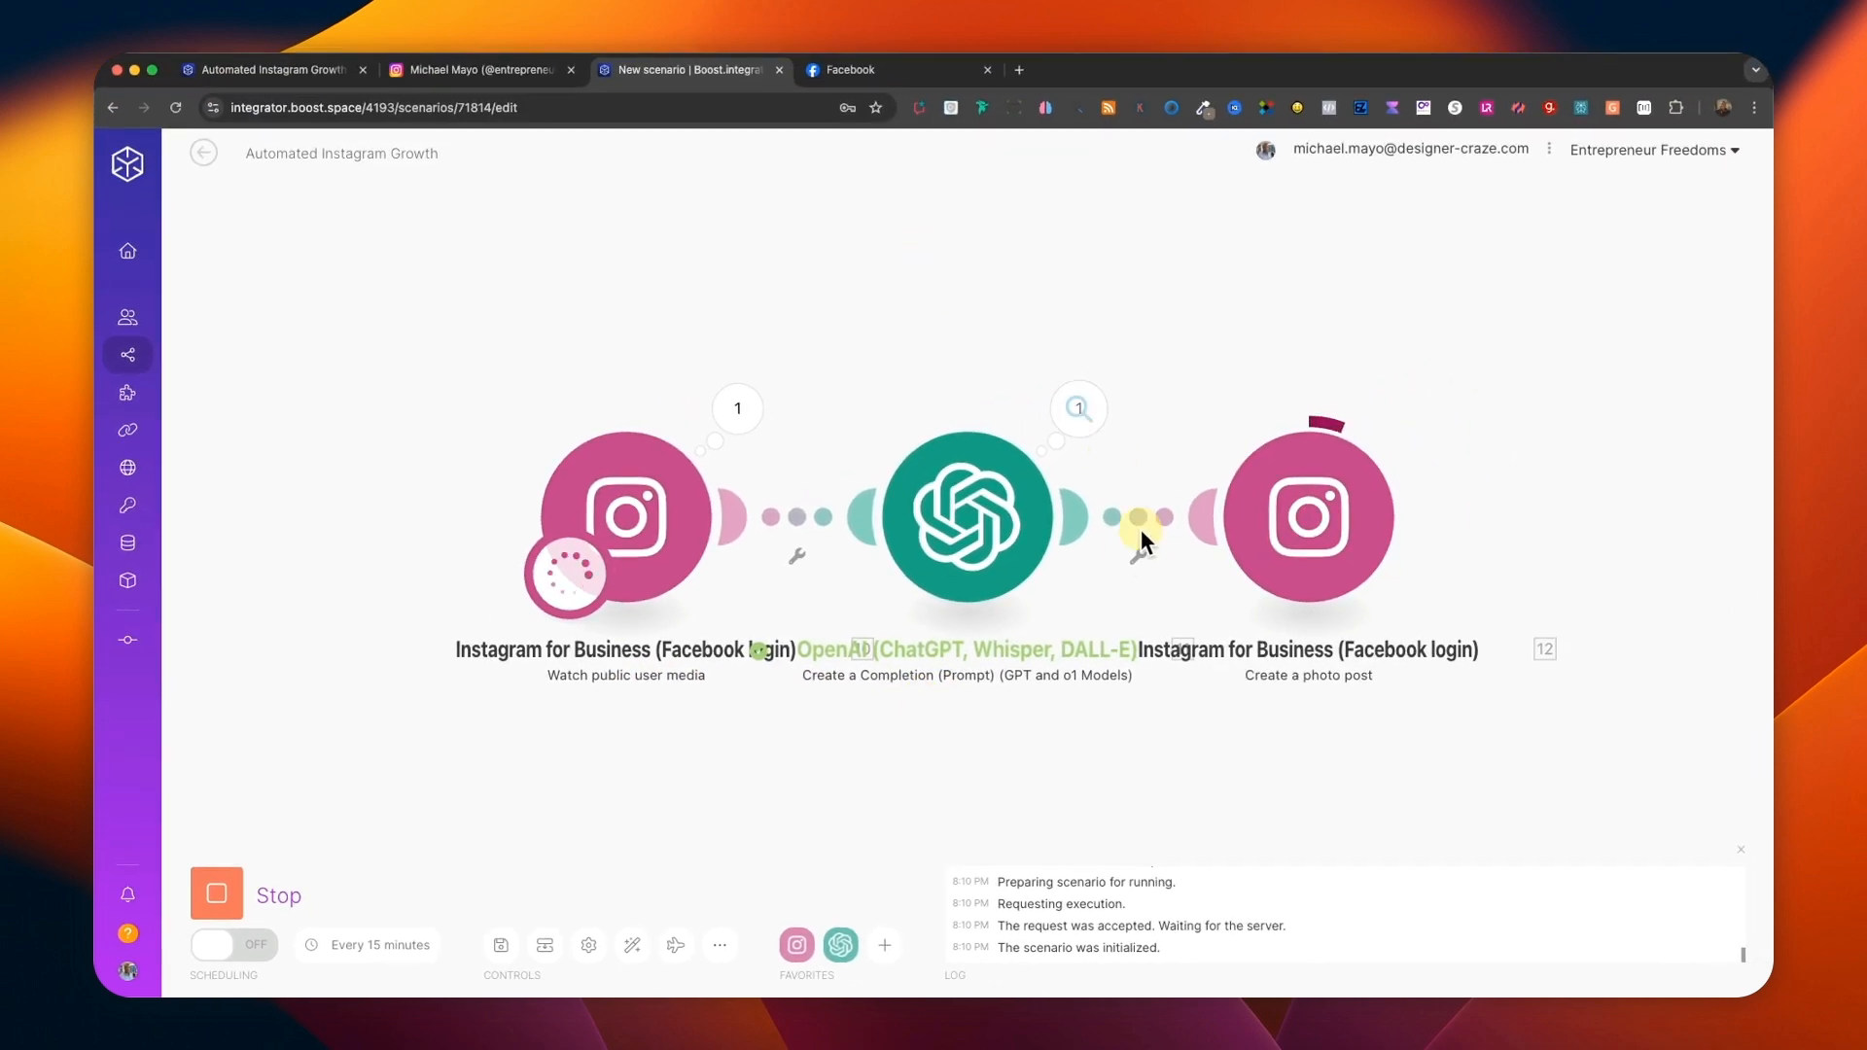
left_click_drag(1062, 251, 1025, 241)
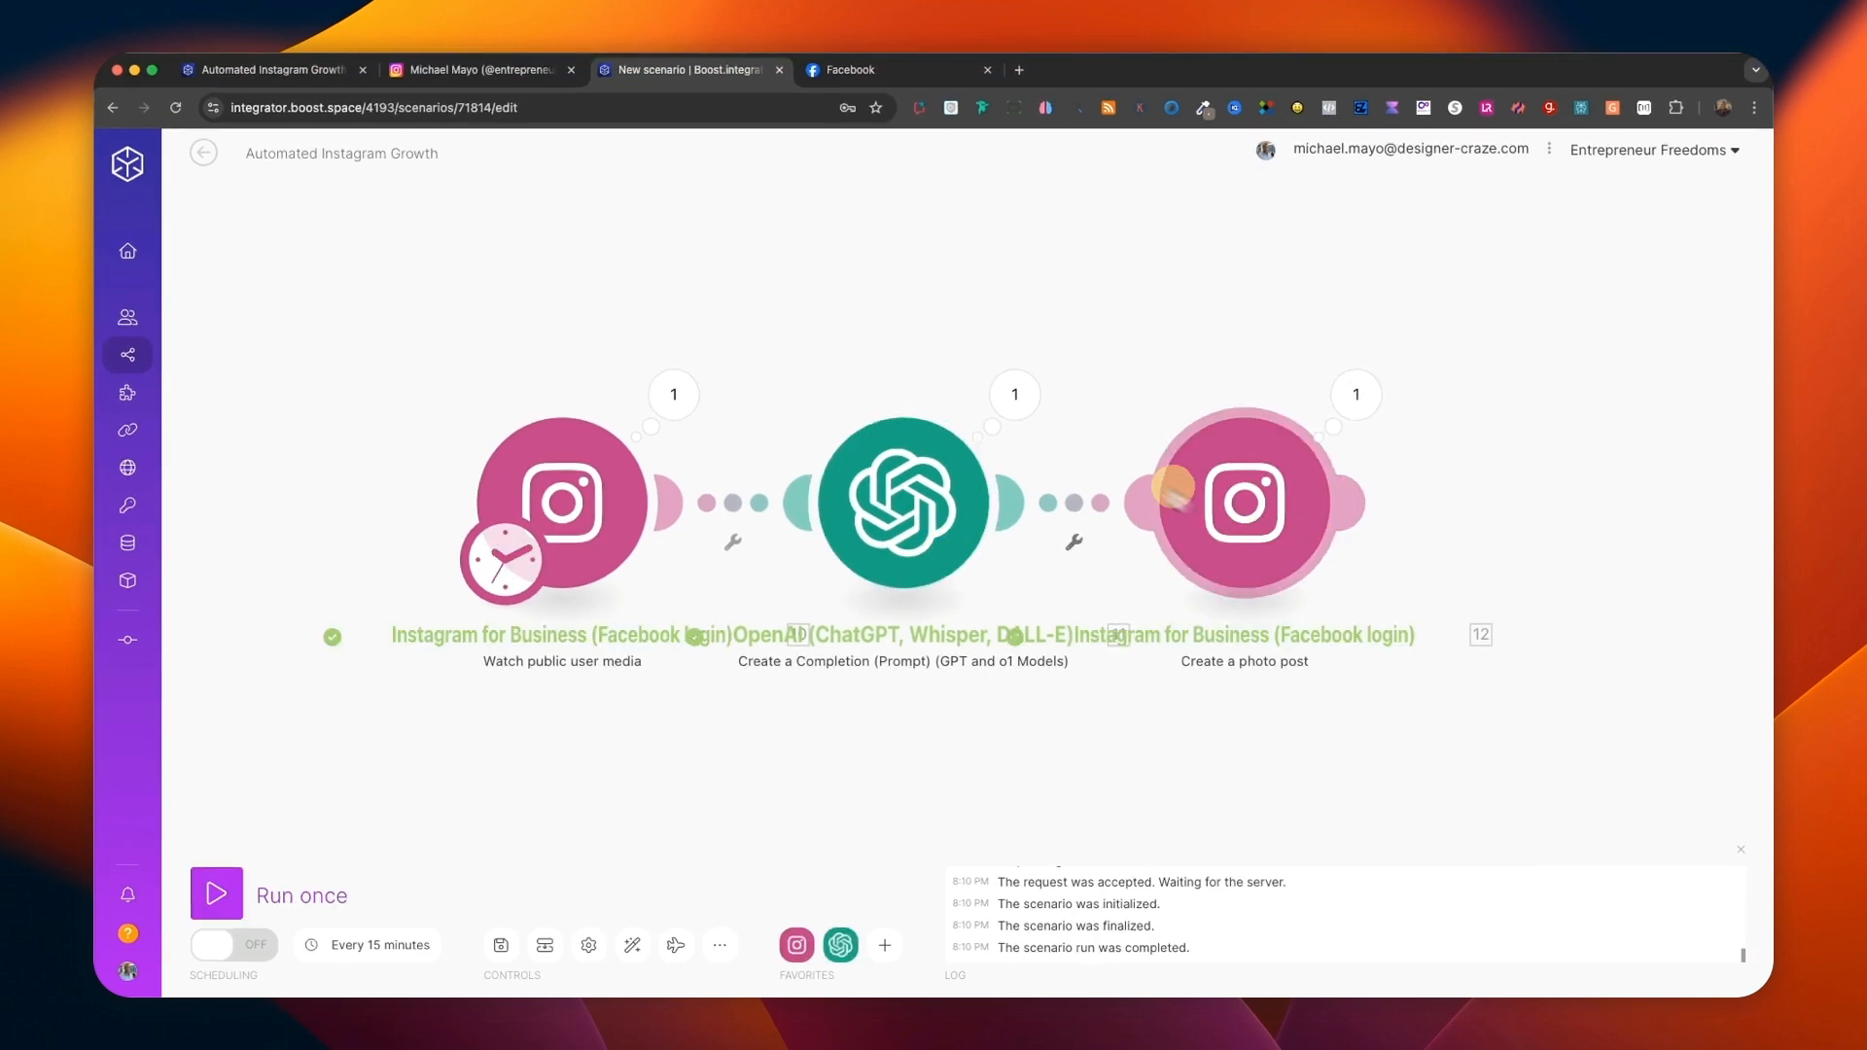
Check the Entrepreneur Freedoms Instagram profile for the newly published post and open it.
left_click(445, 73)
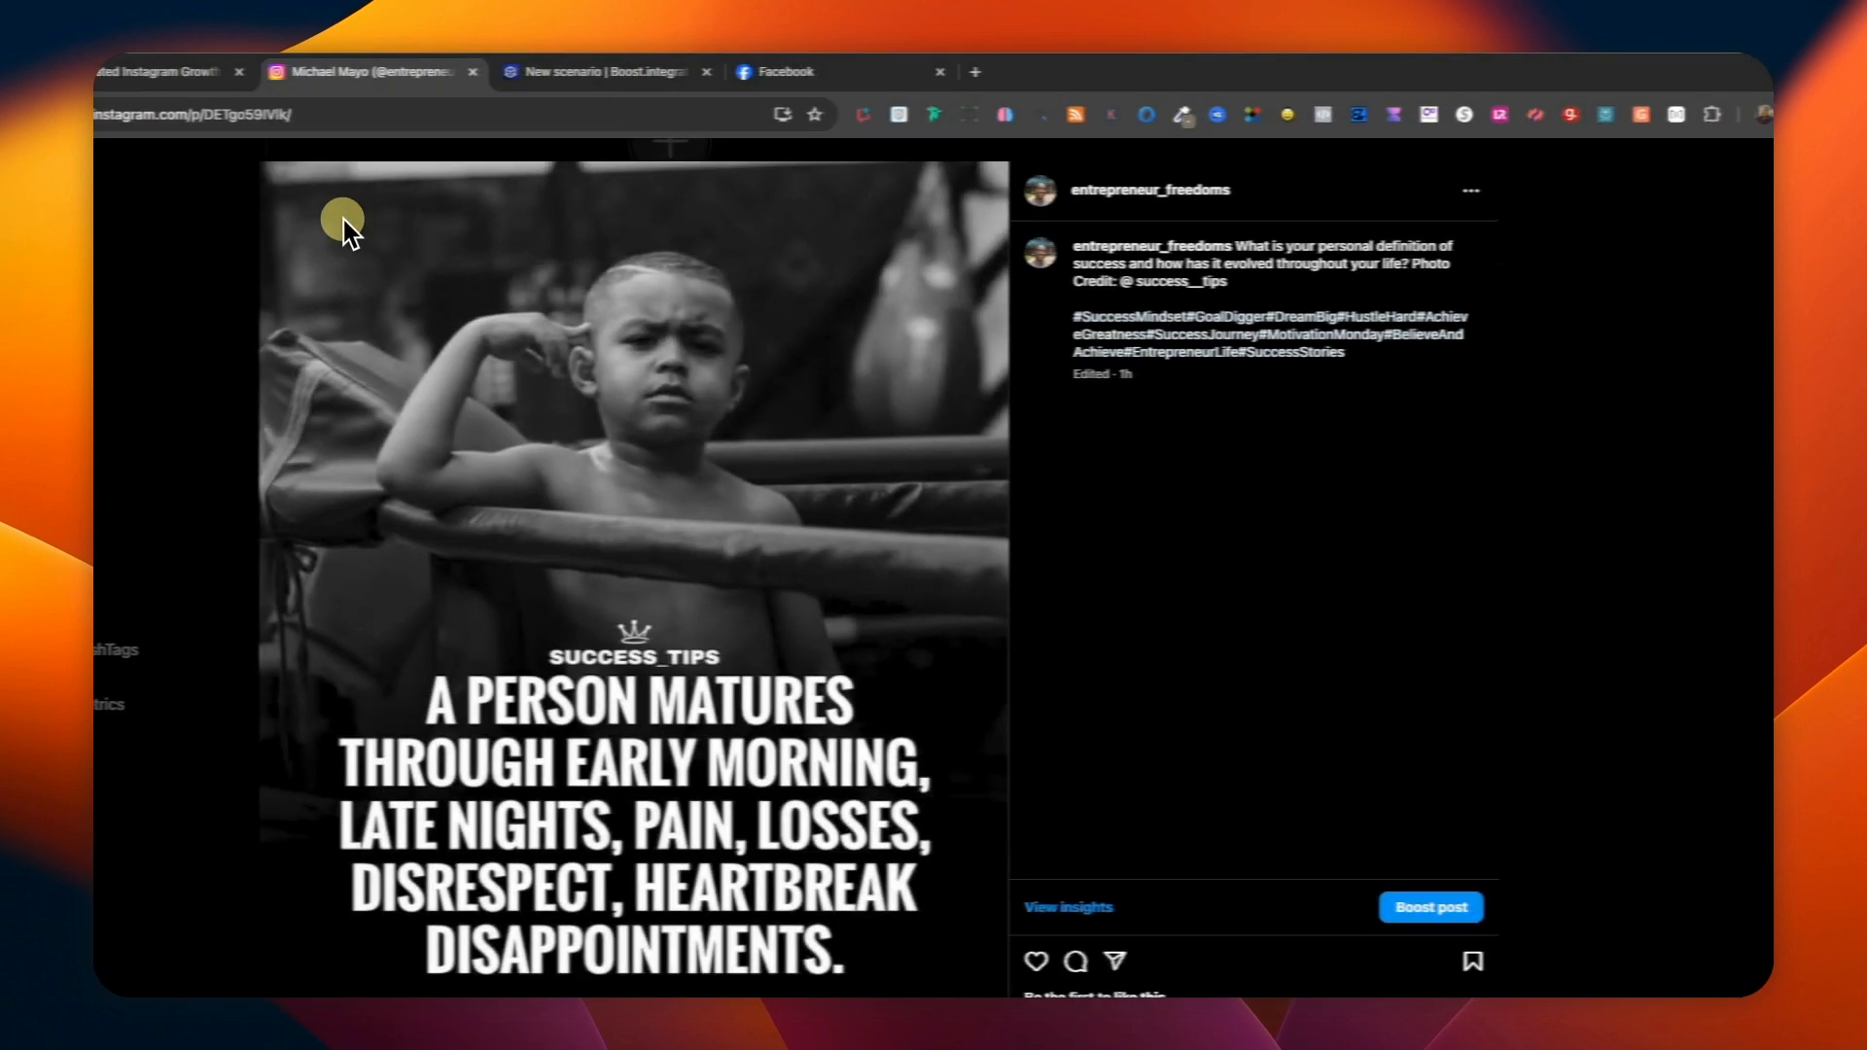
left_click(1744, 167)
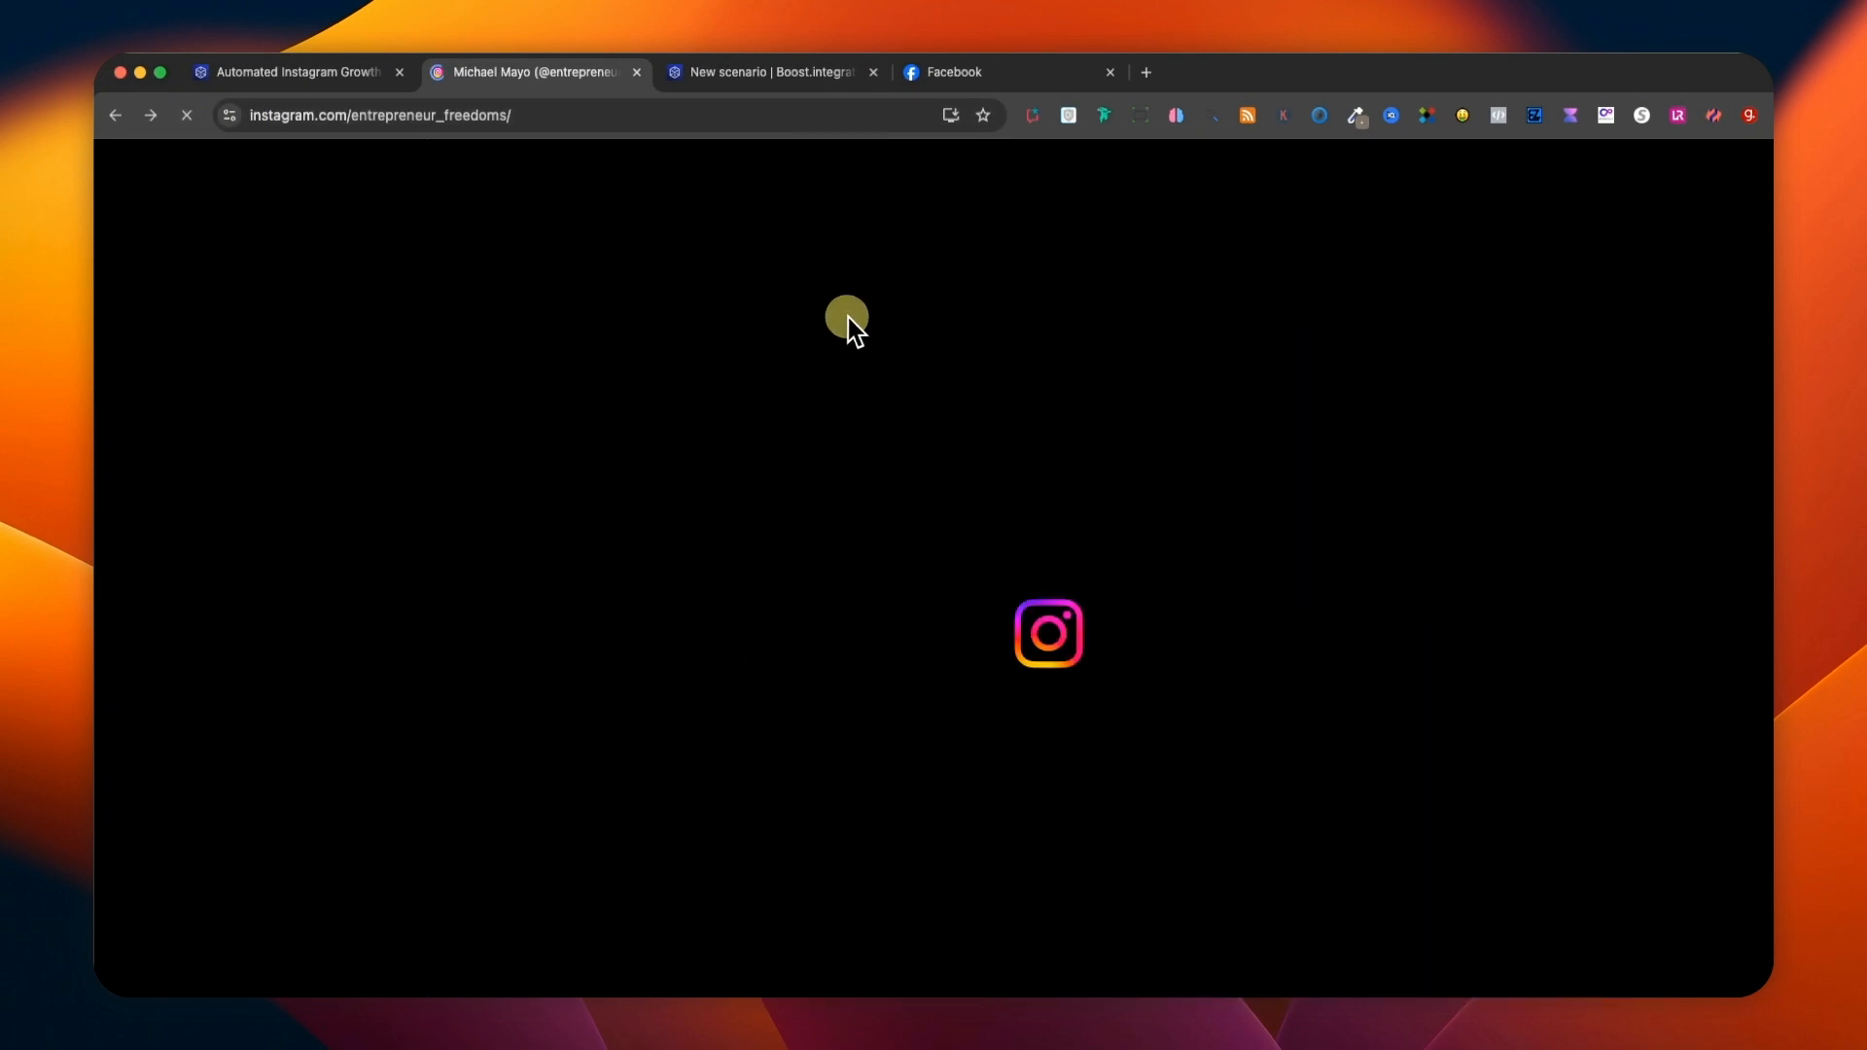
scroll(871, 692, "down", 4)
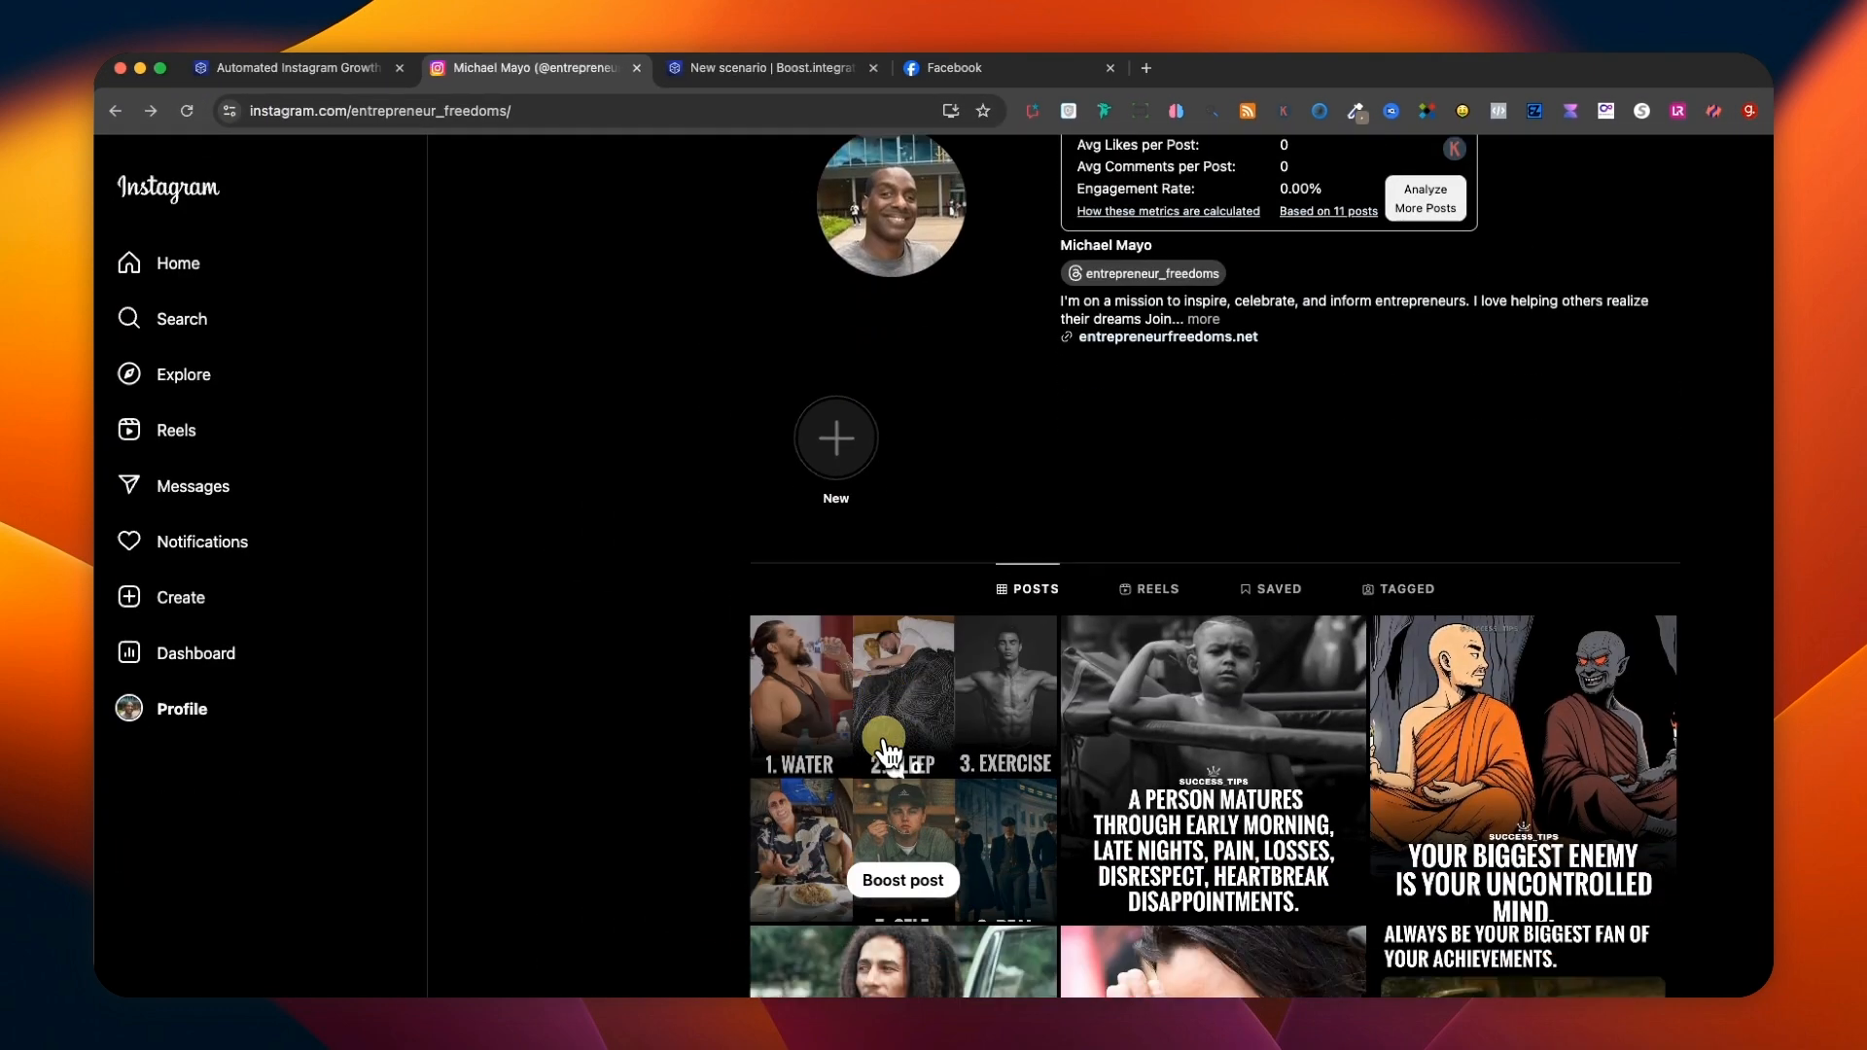
left_click(856, 498)
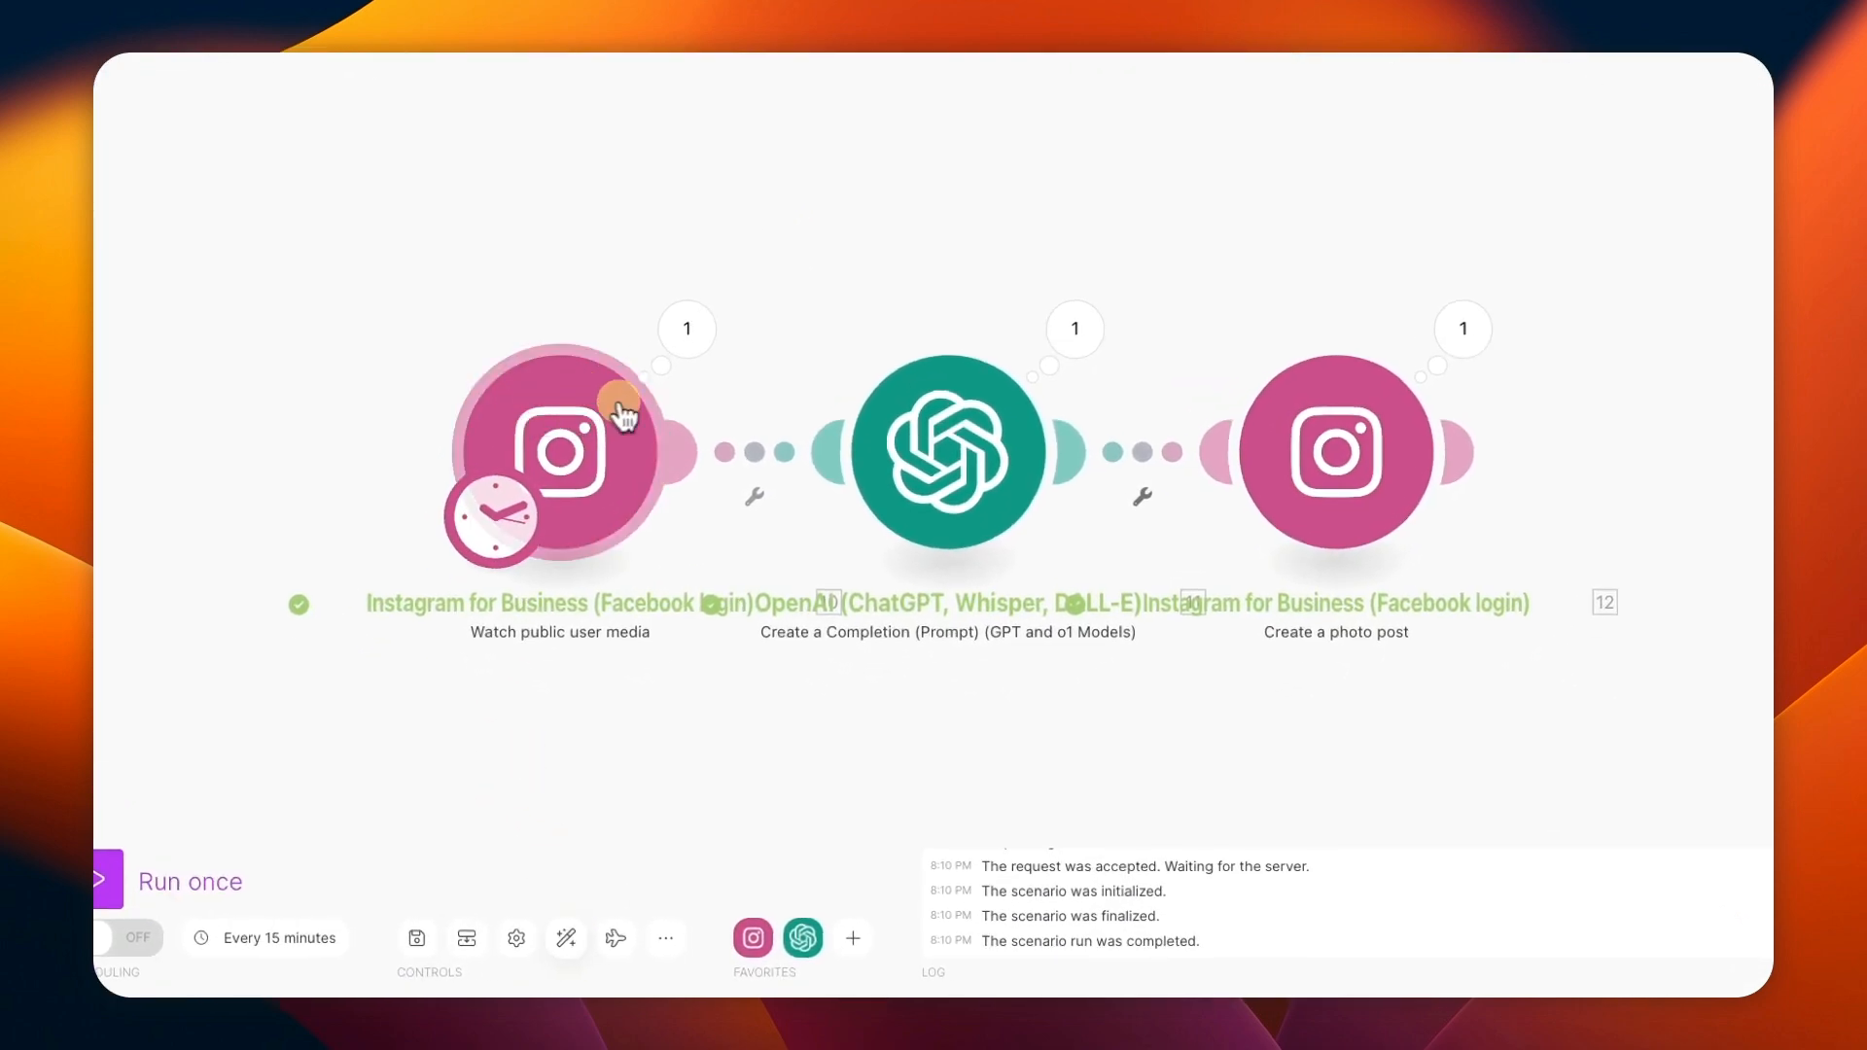
Review the username and limit settings of the Watch public user media trigger.
left_click(565, 446)
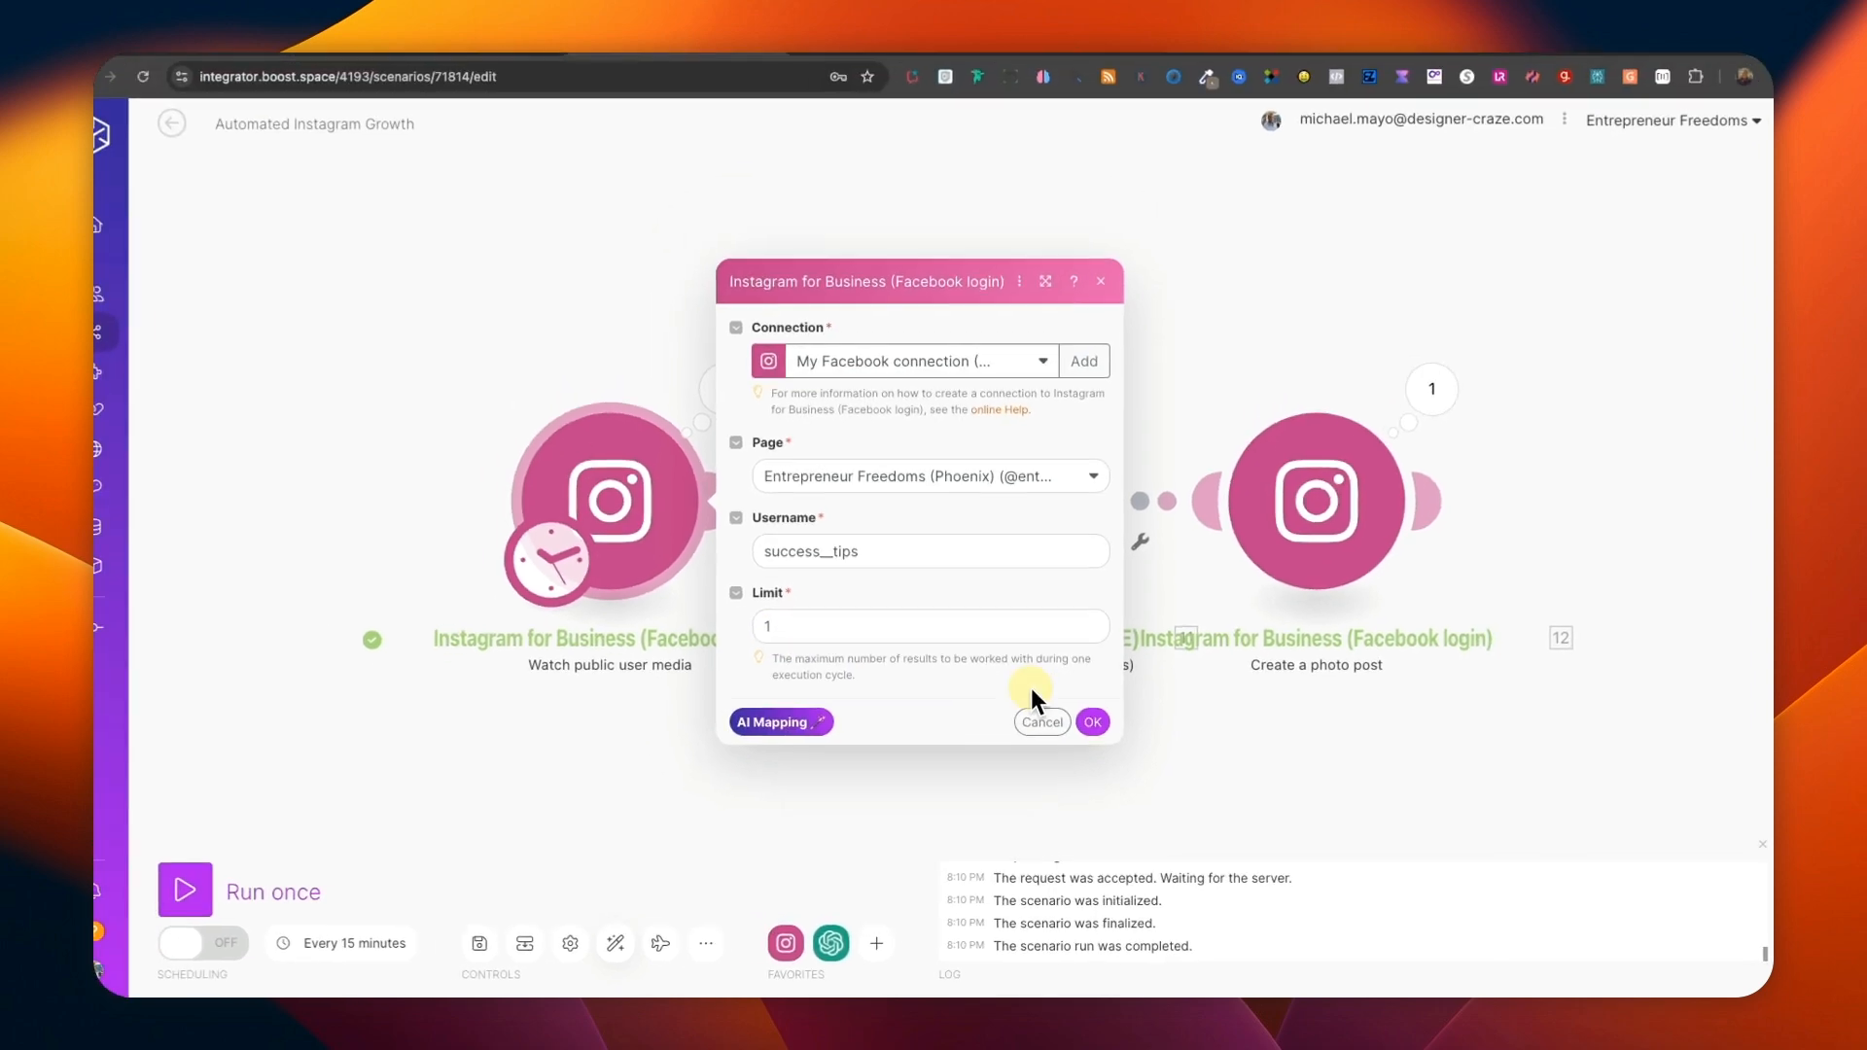
left_click(1045, 732)
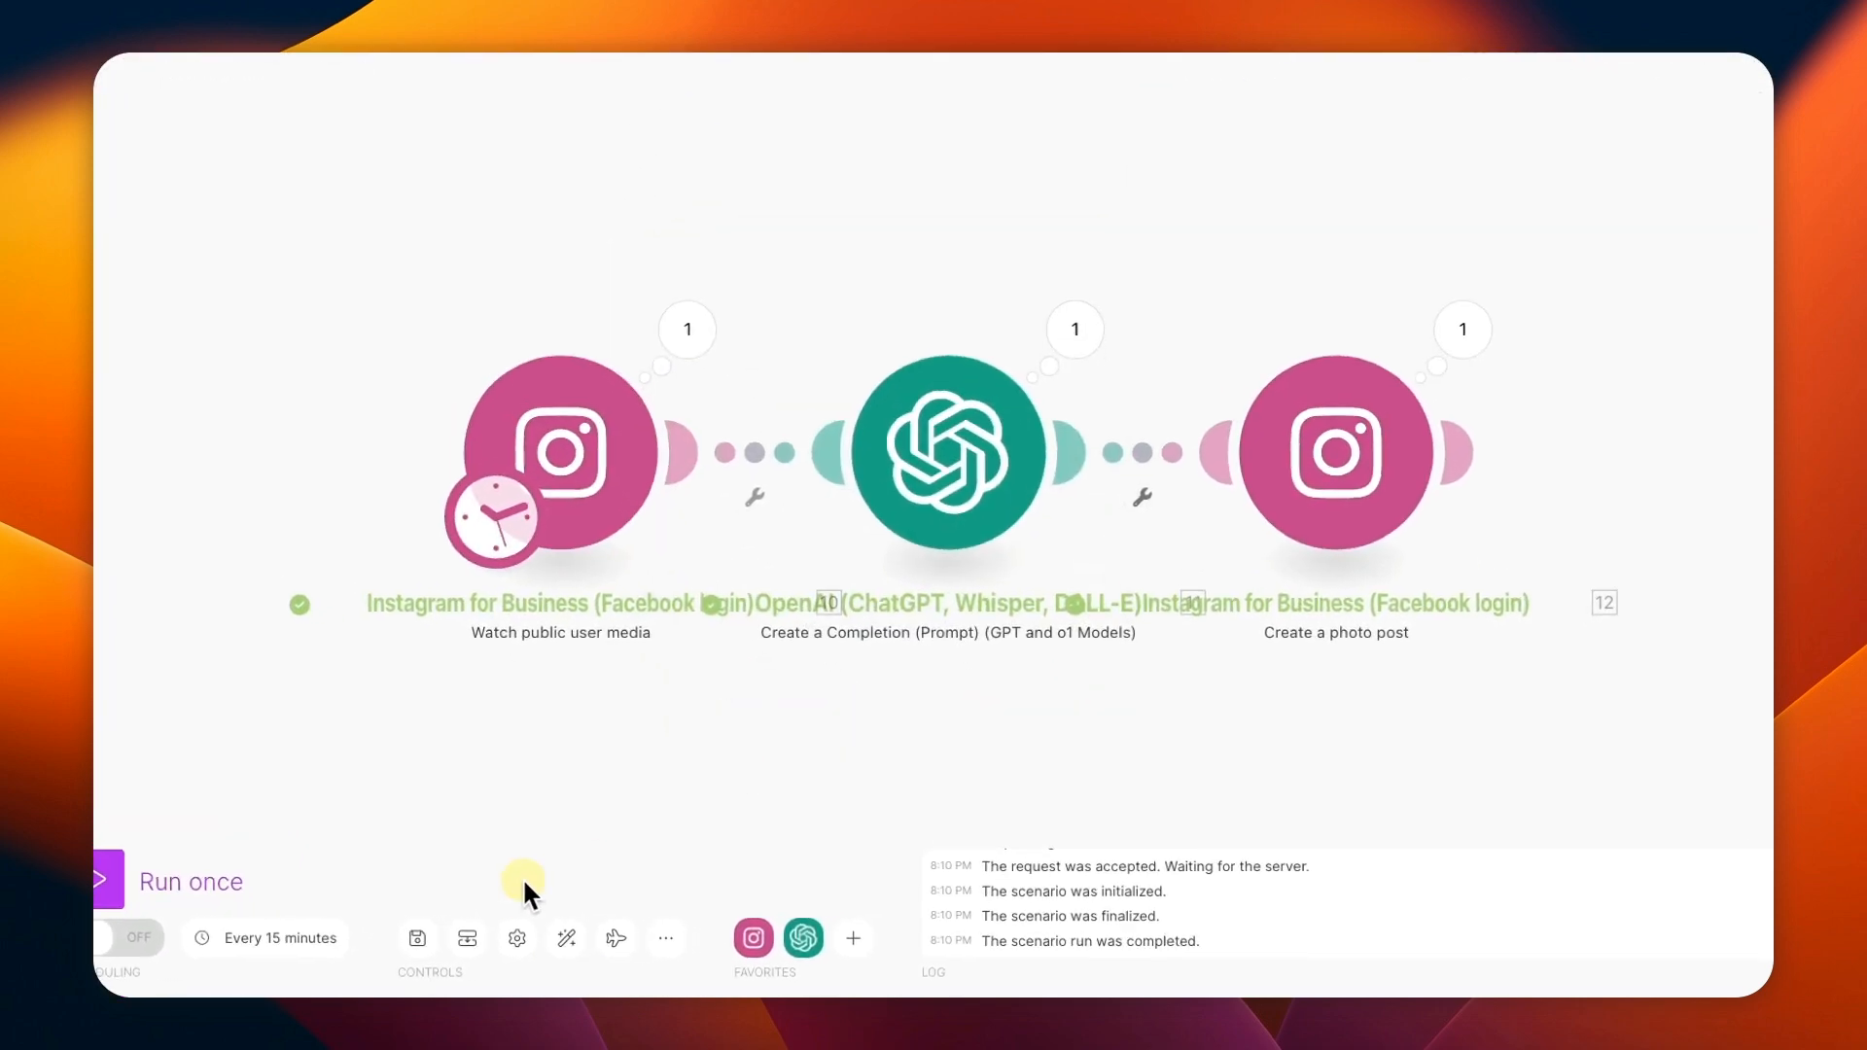
Schedule the scenario to run every day at 11:11 AM.
left_click(261, 948)
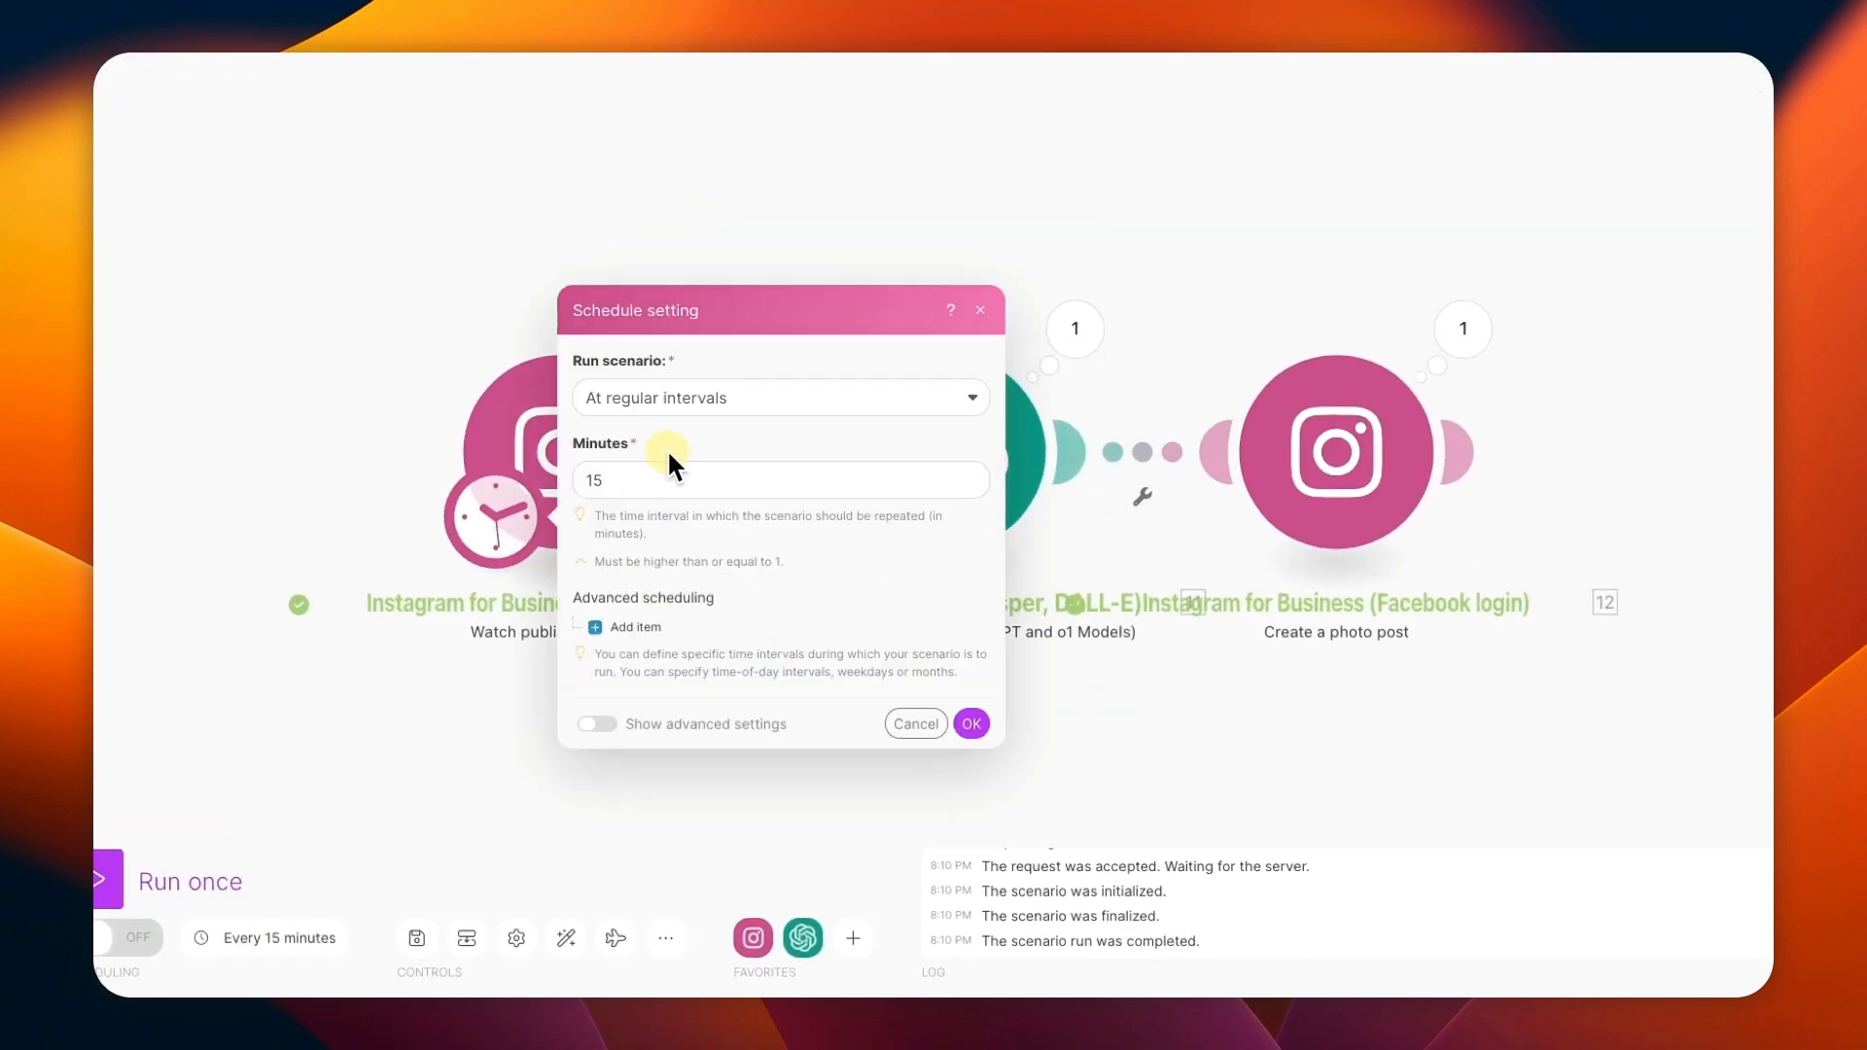
left_click(717, 409)
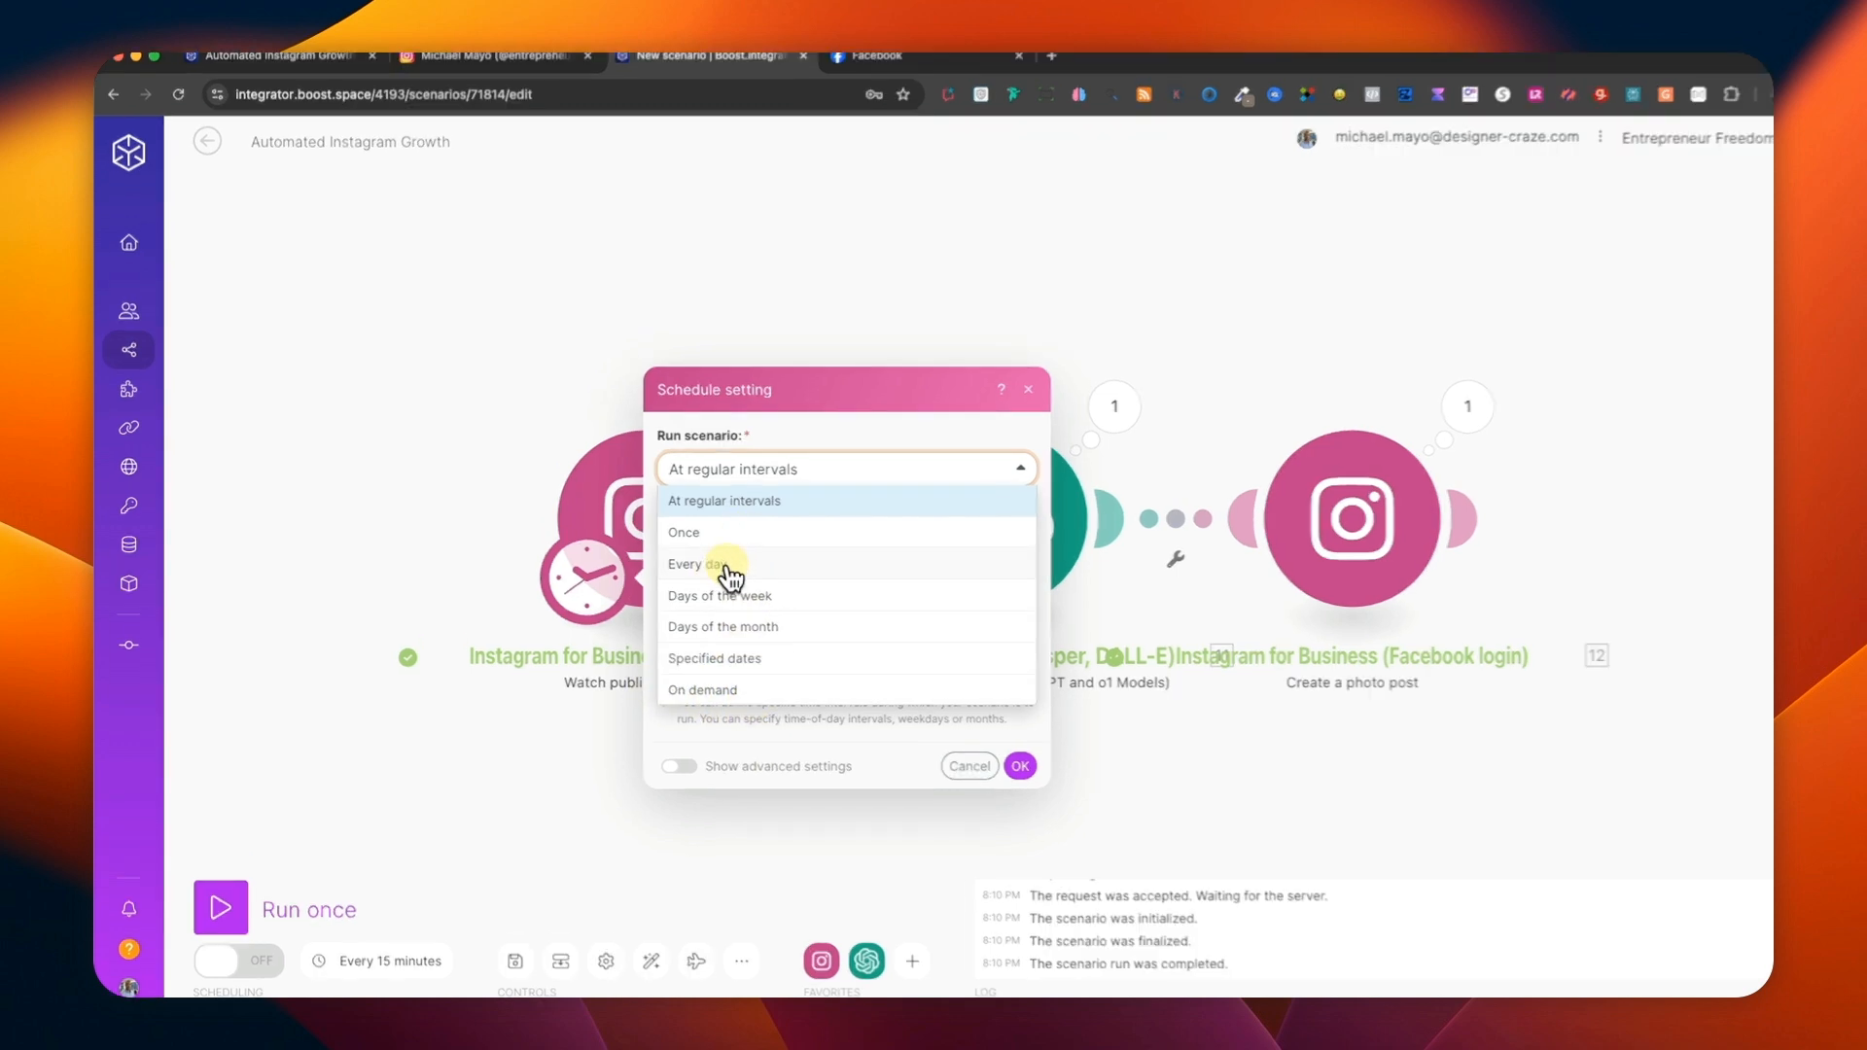
left_click(729, 579)
left_click(754, 613)
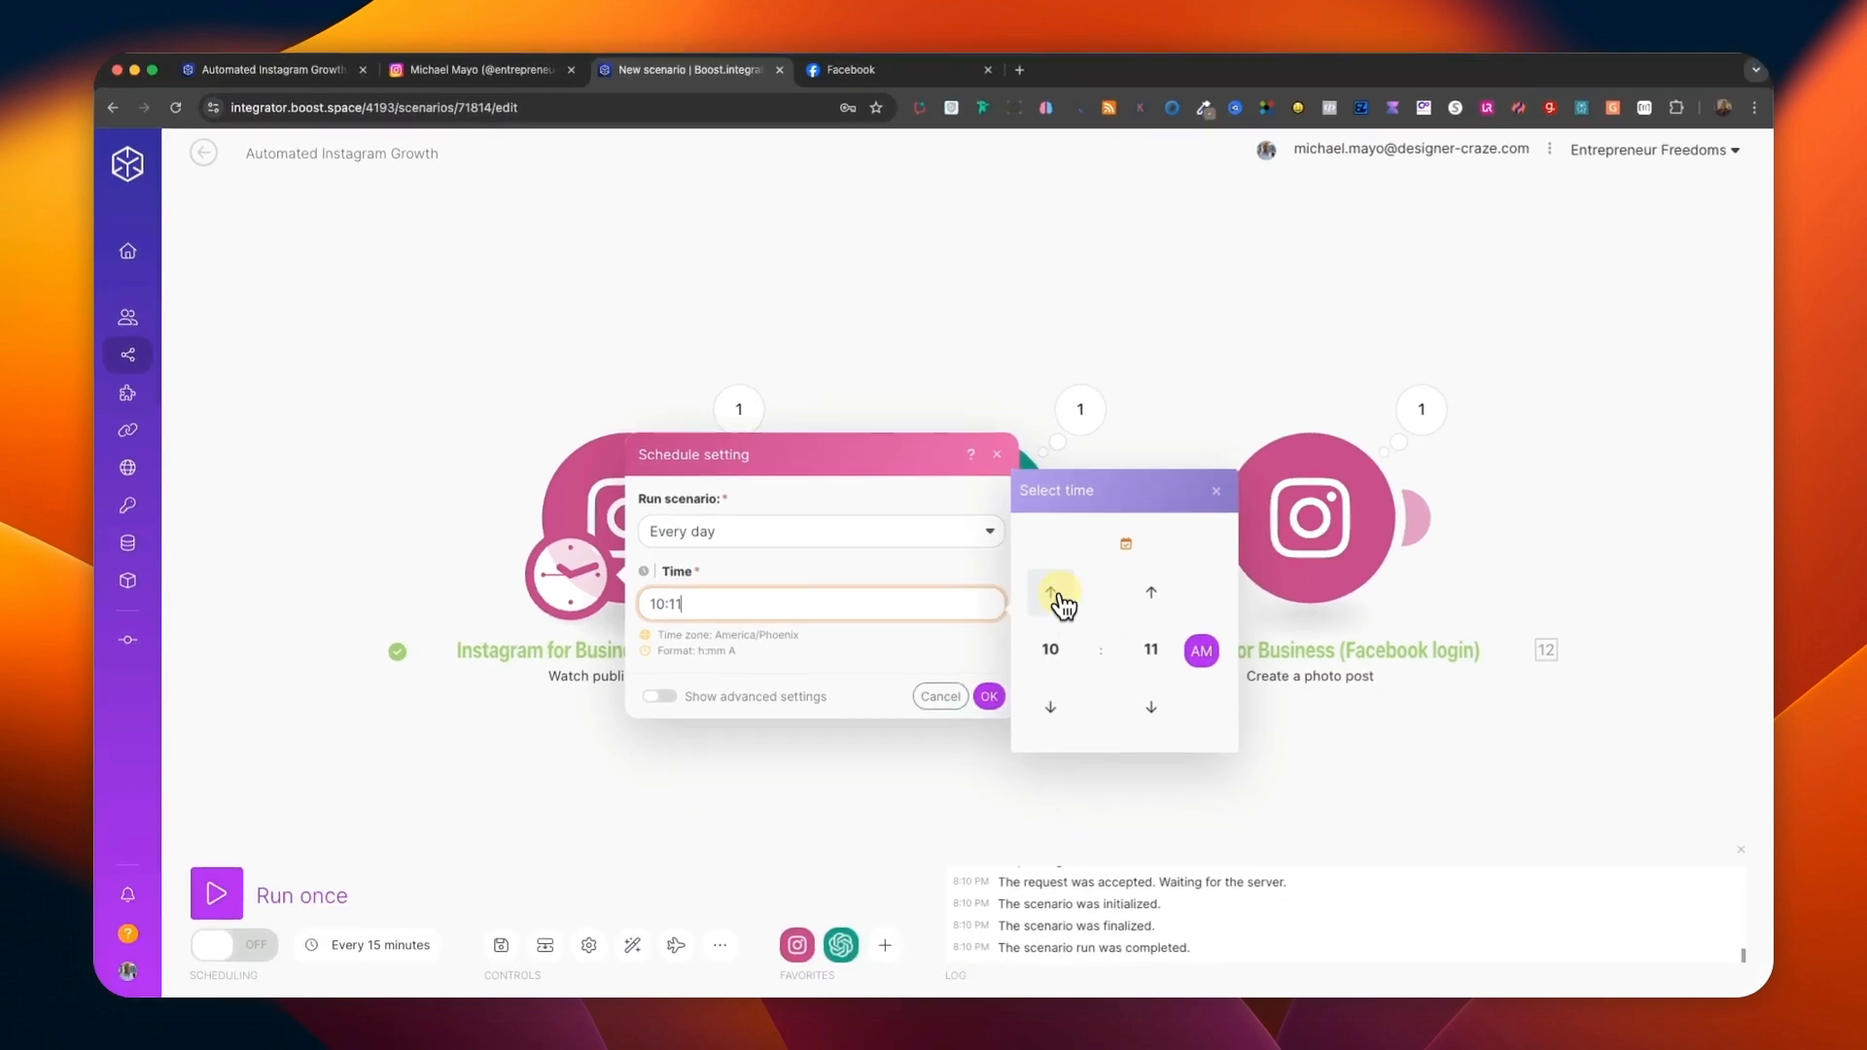
left_click(1052, 593)
left_click(989, 696)
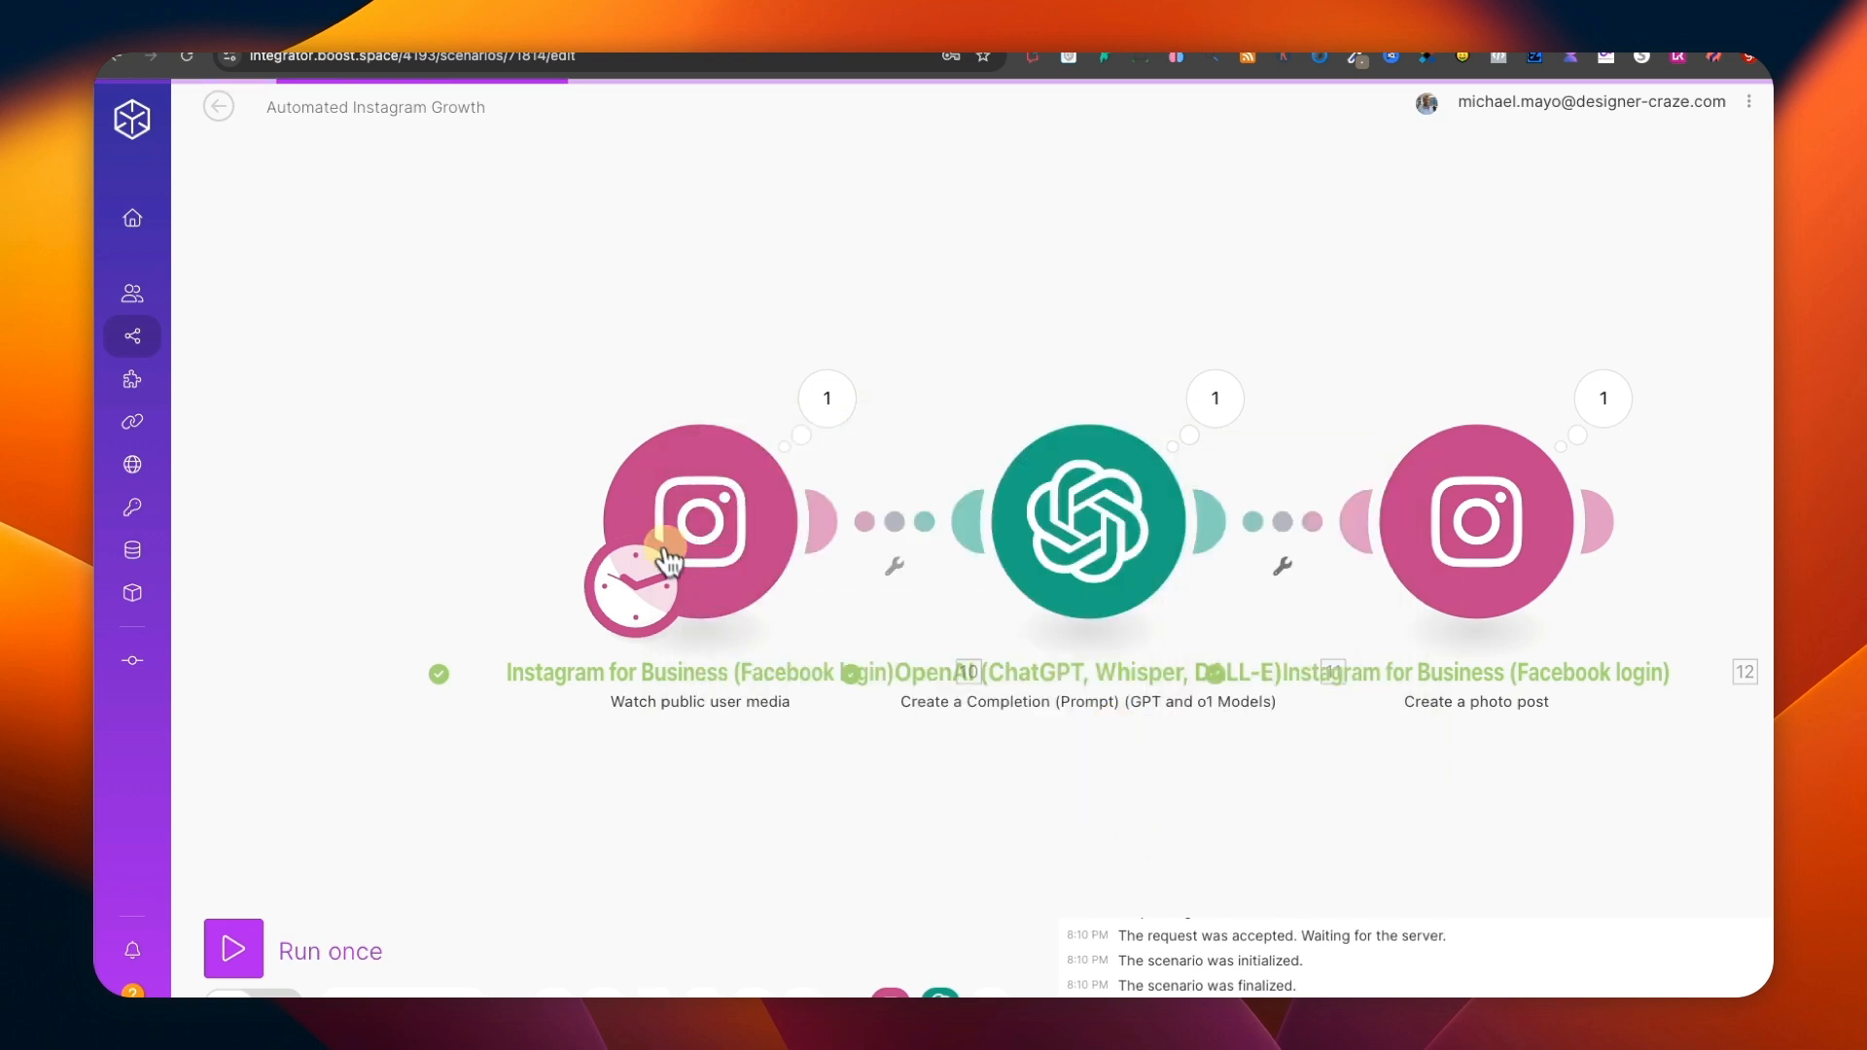
Set the Watch public user media trigger's limit to 3 results per execution cycle.
left_click(700, 530)
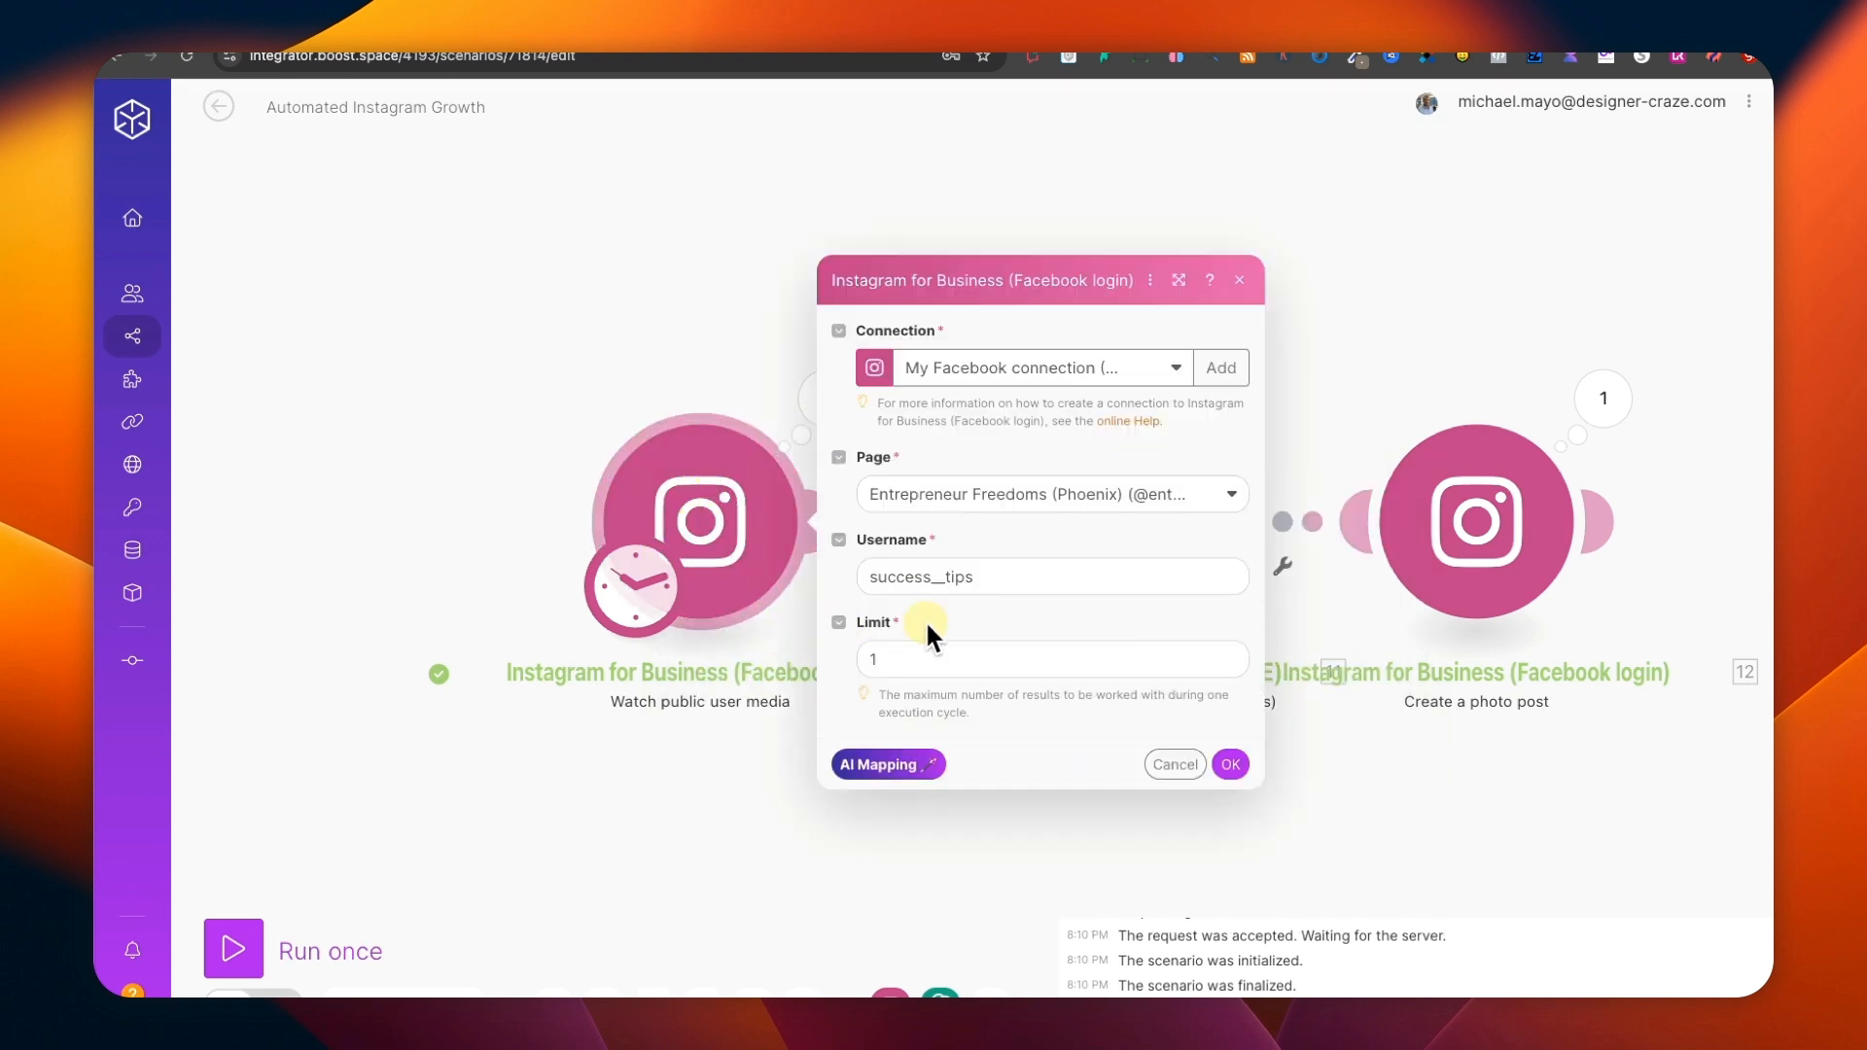
left_click(900, 658)
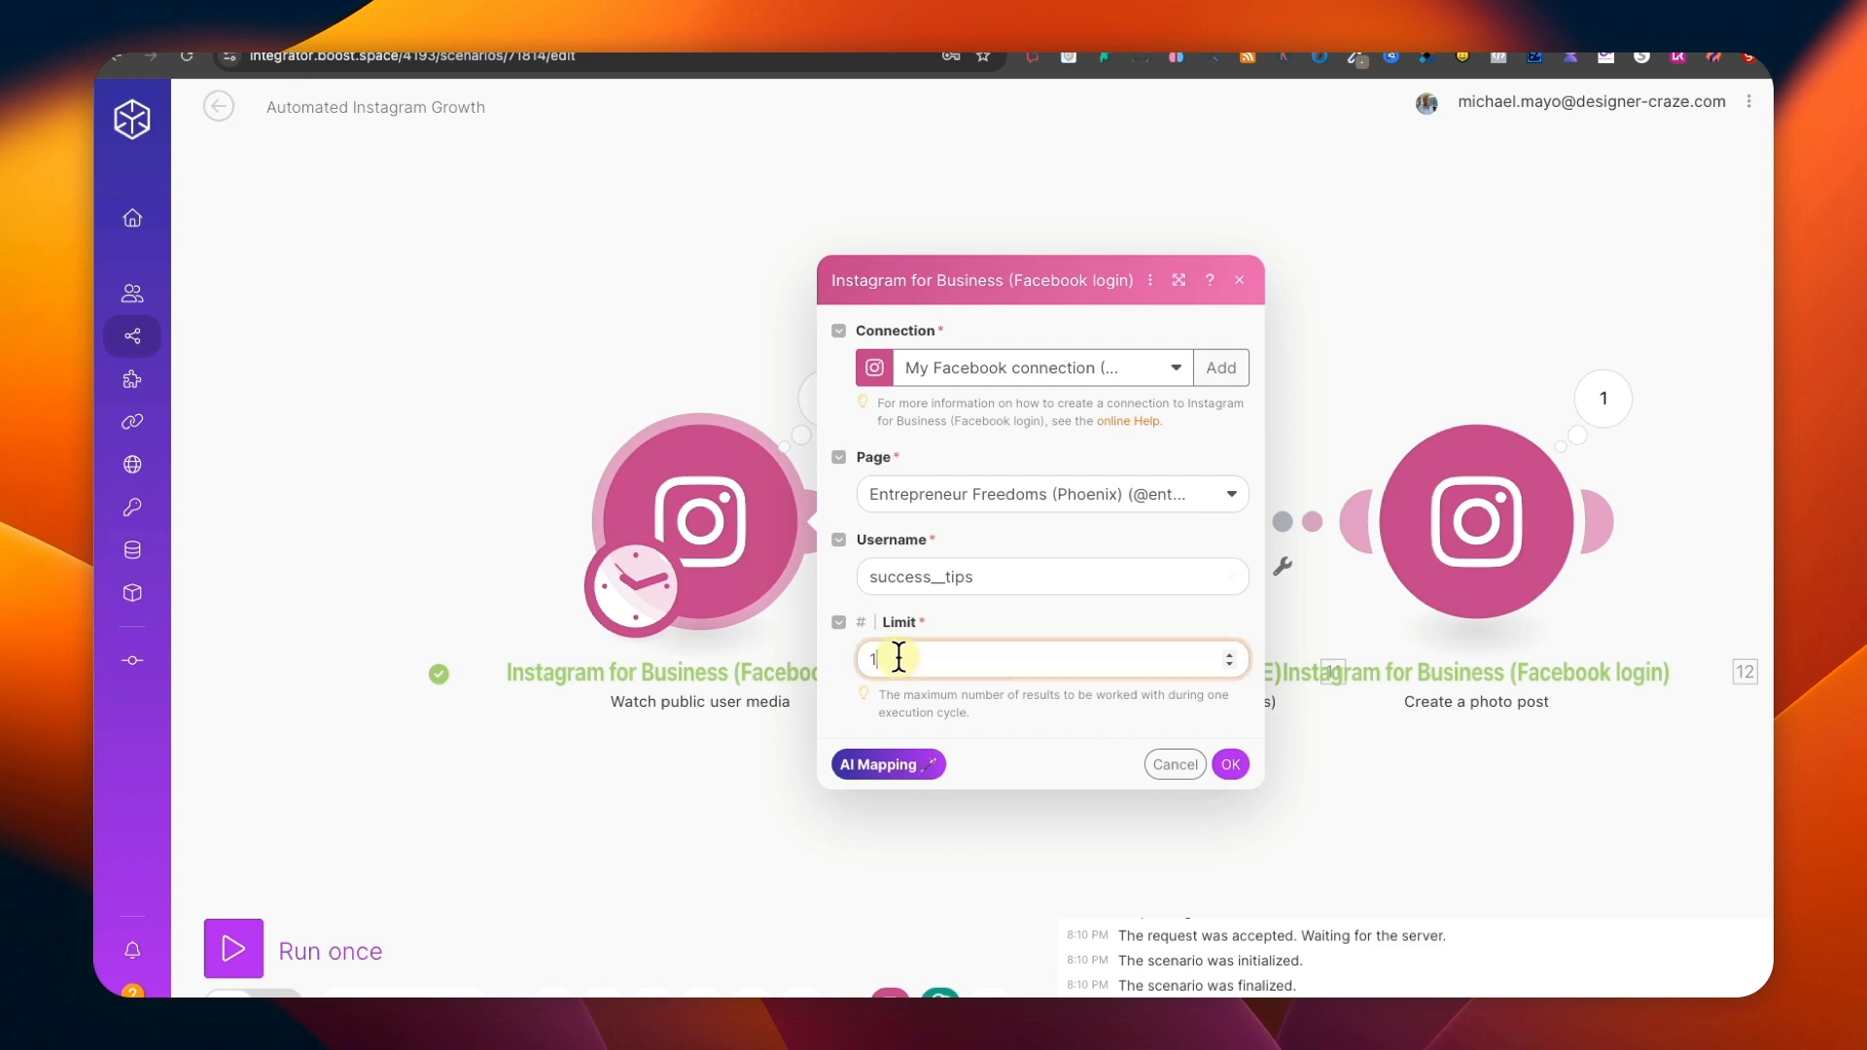
key("BackSpace")
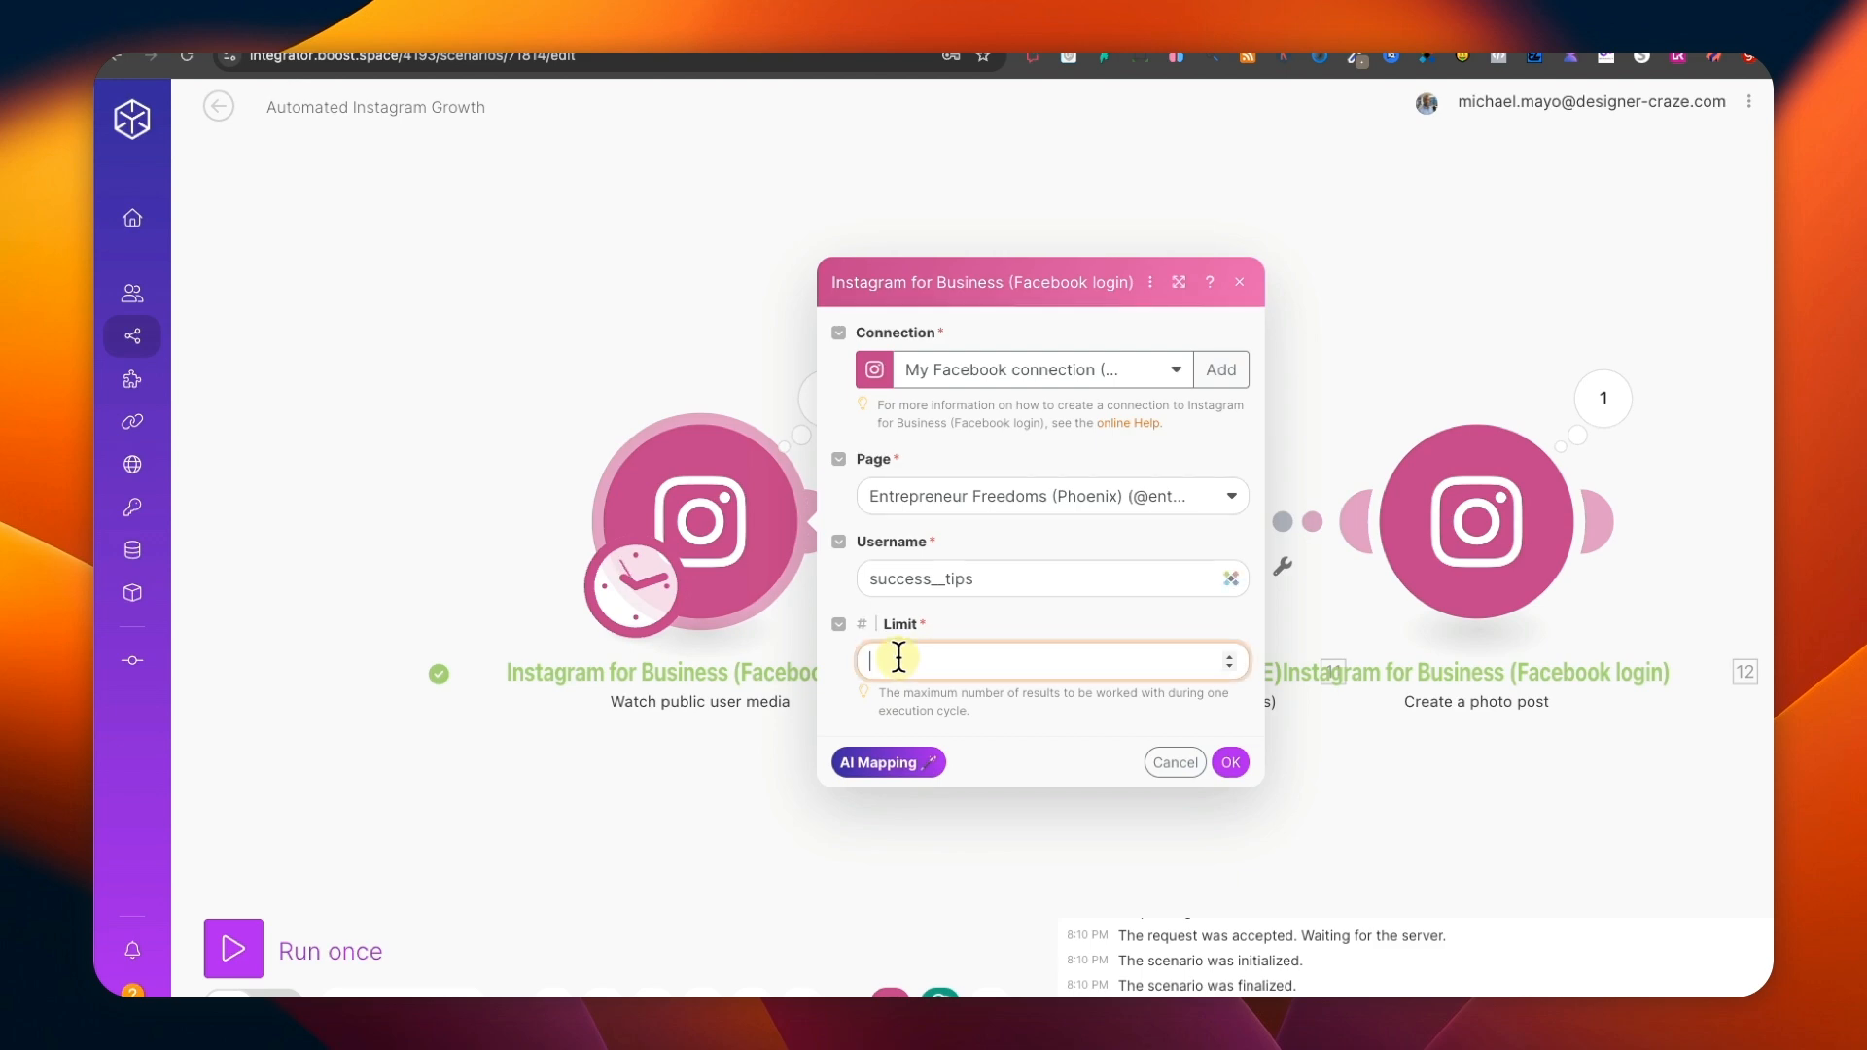
type("3")
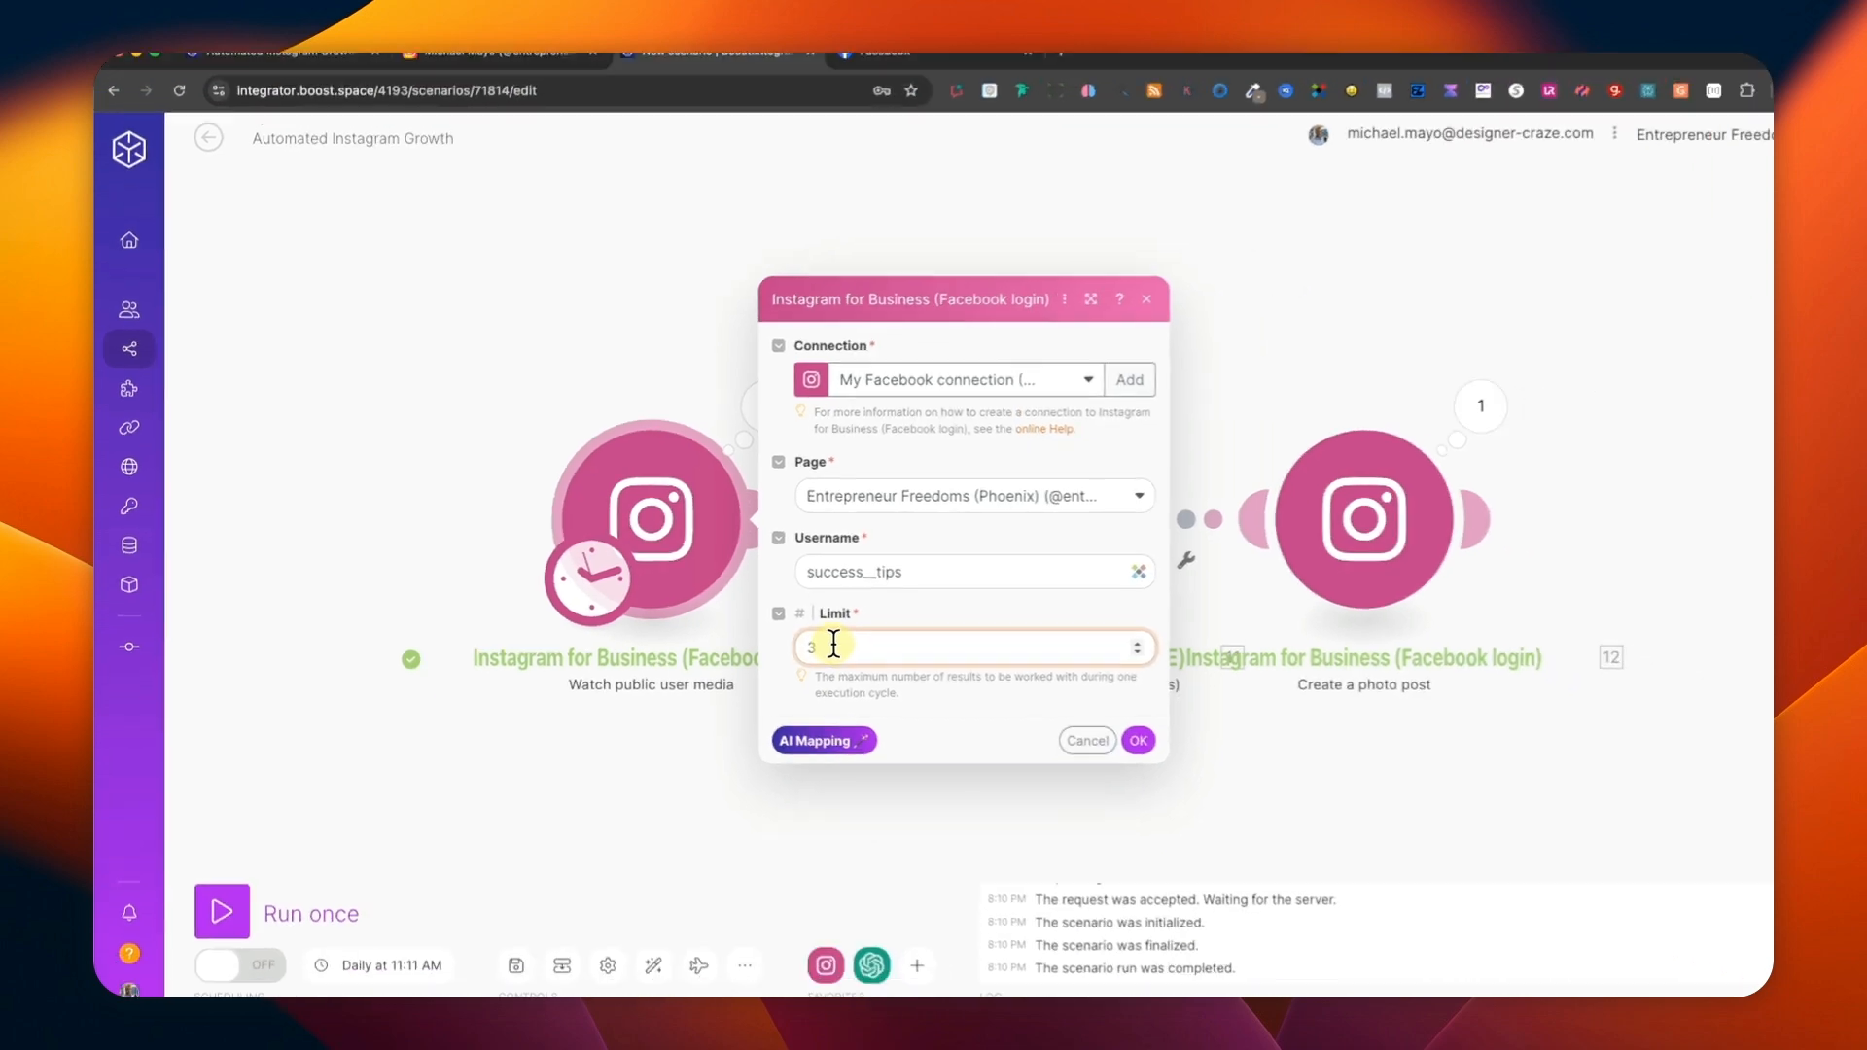
left_click(504, 747)
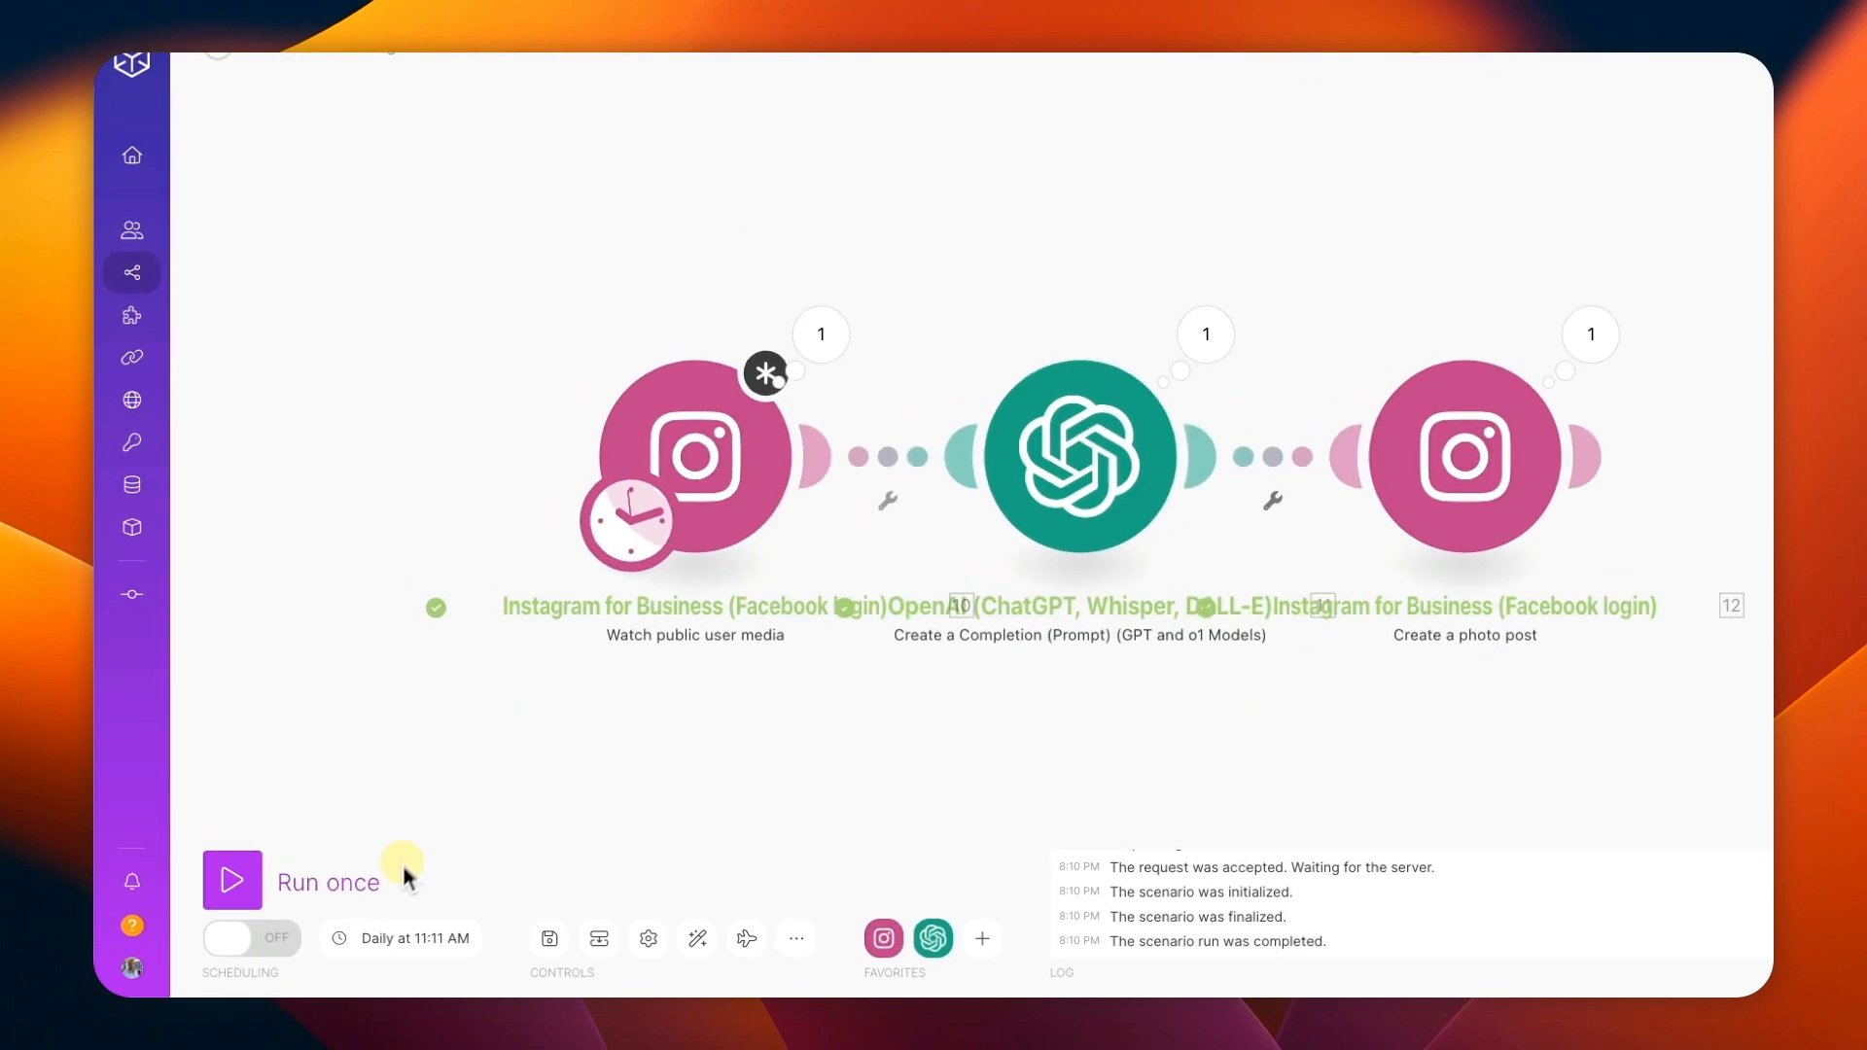